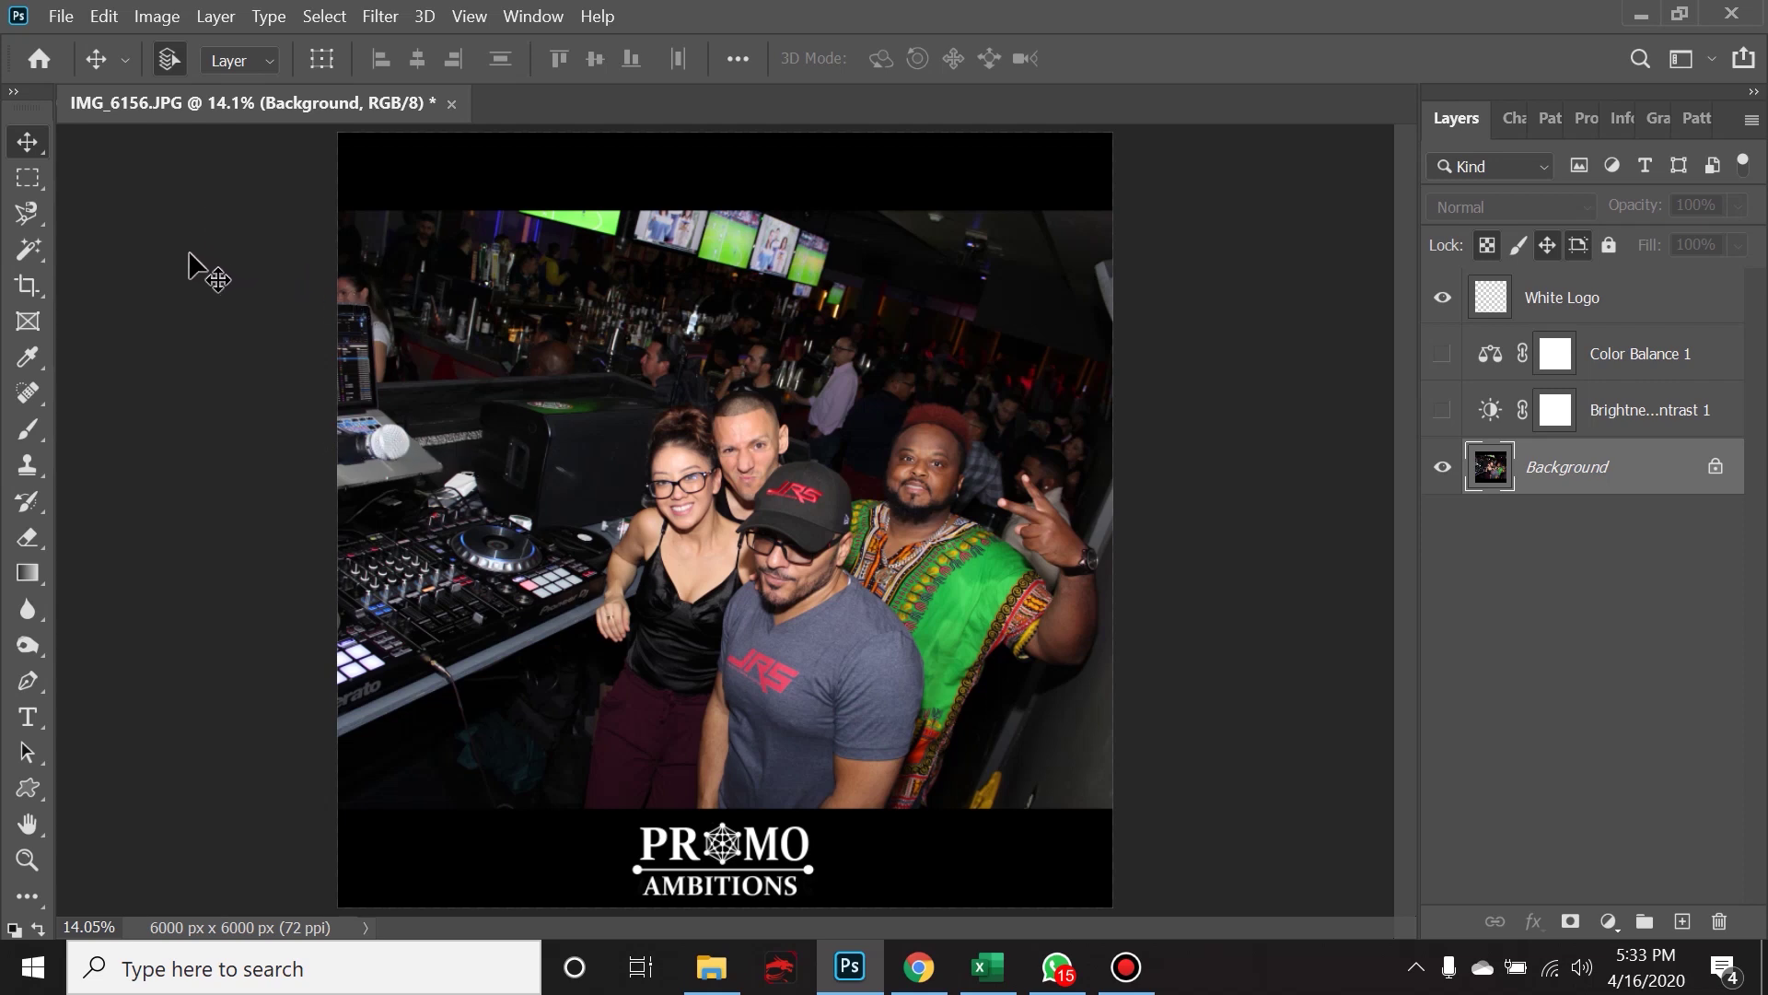
Try switching between the Elliptical and Rectangular Marquee tools, then go back to the Move tool.
left_click(41, 180)
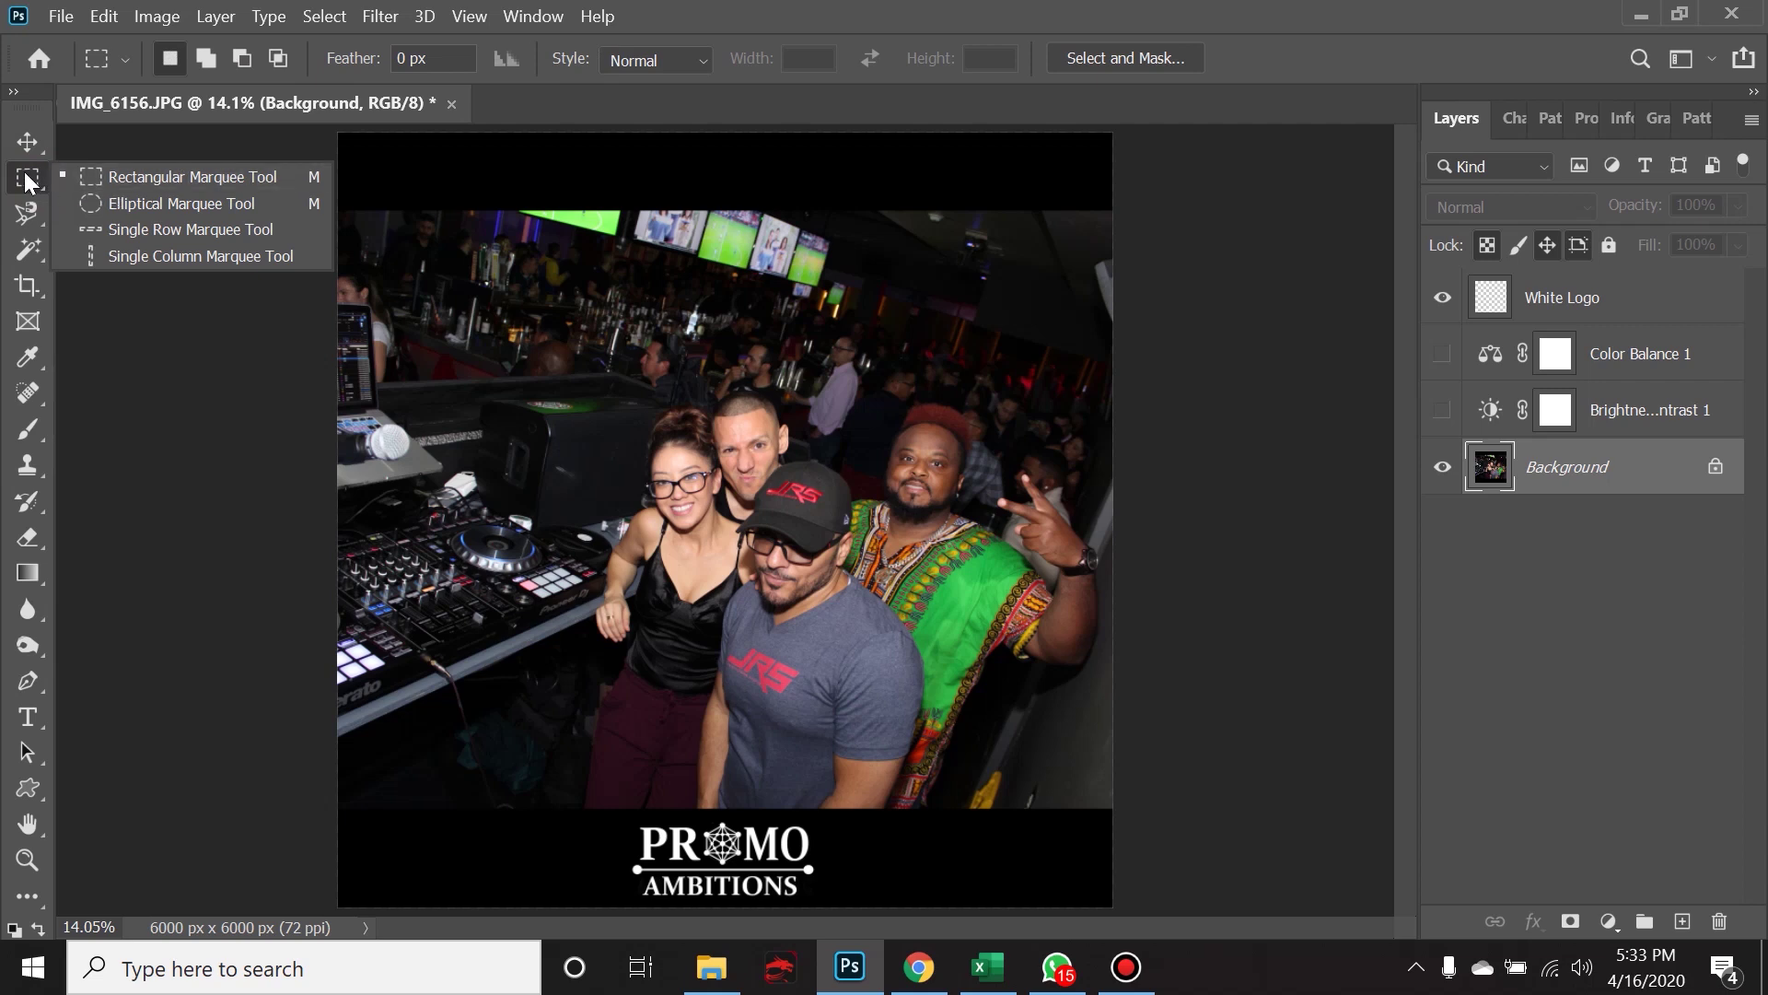
left_click(134, 203)
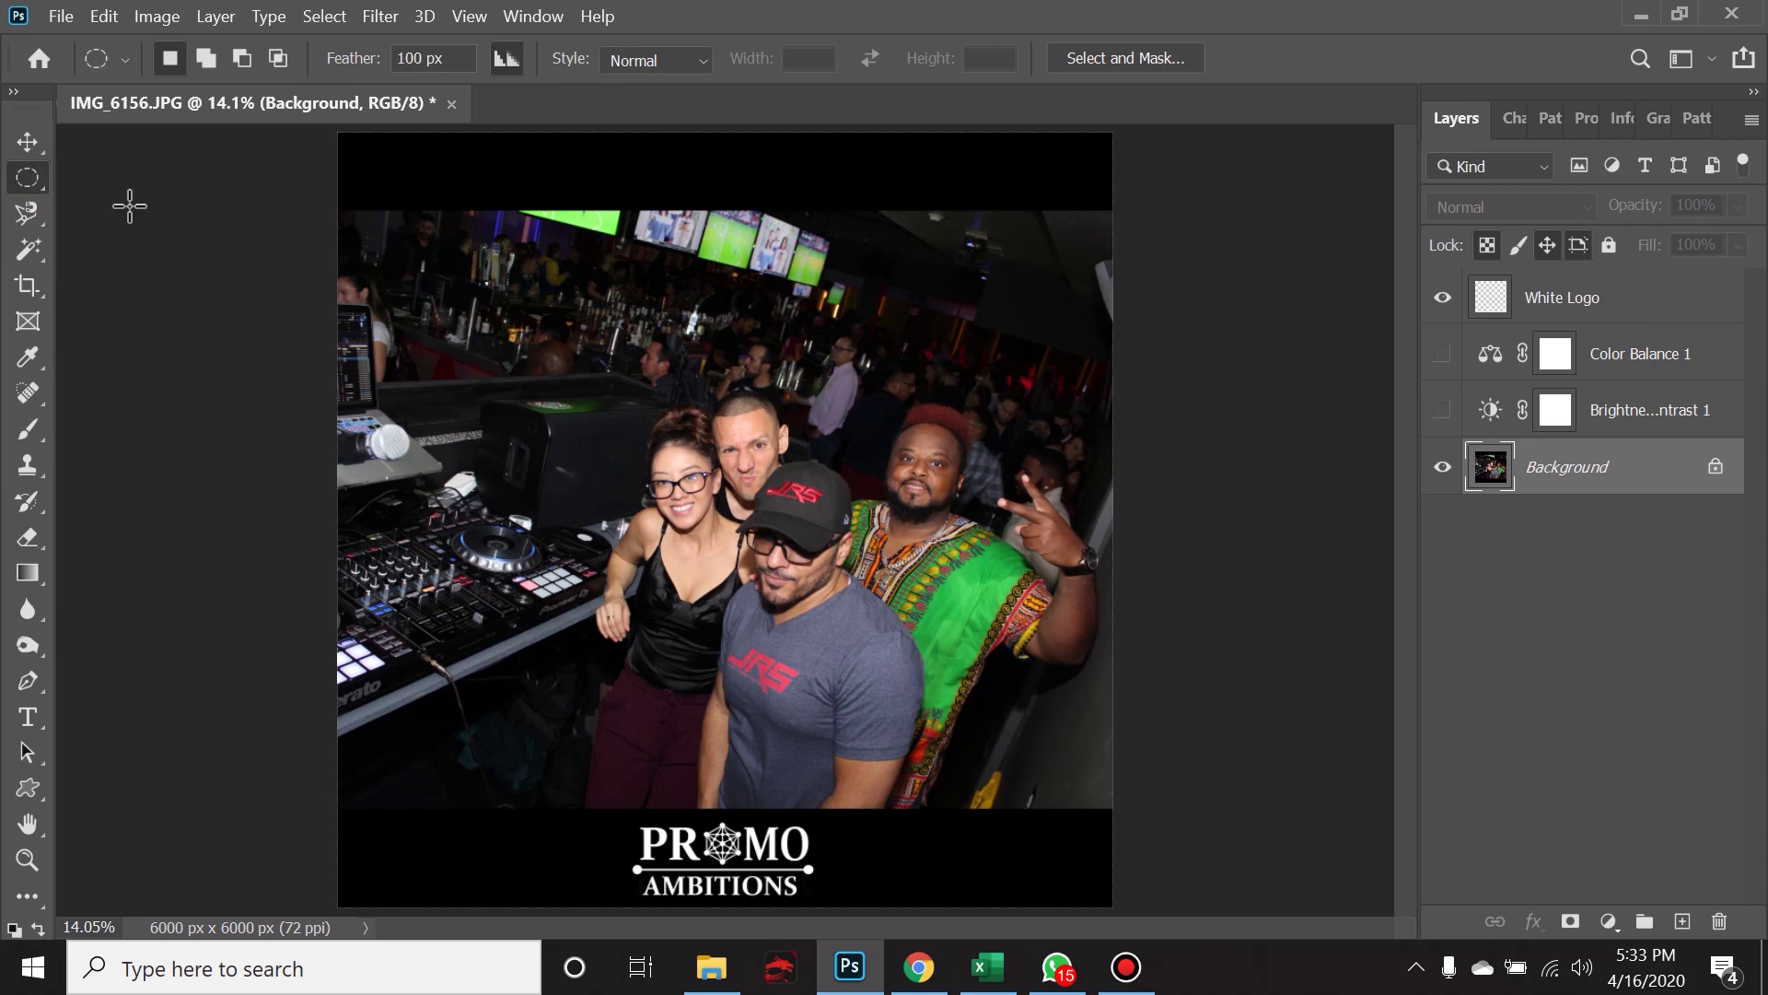
right_click(40, 174)
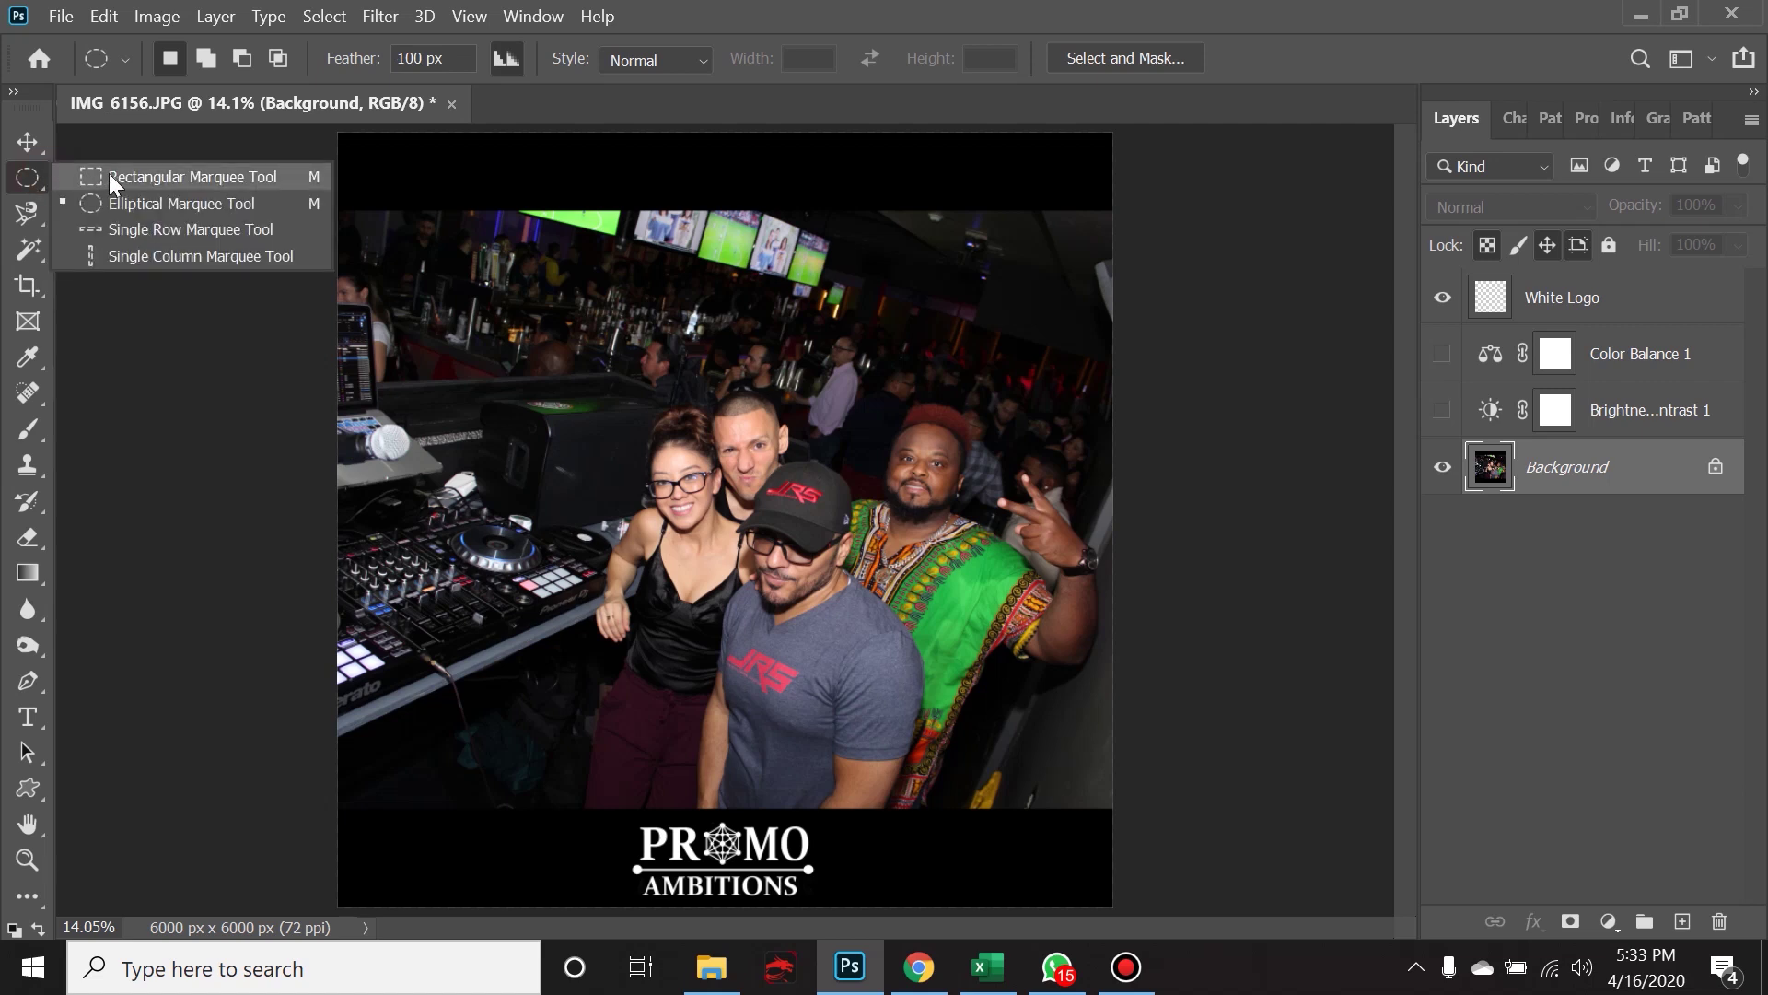
left_click(109, 173)
left_click(28, 141)
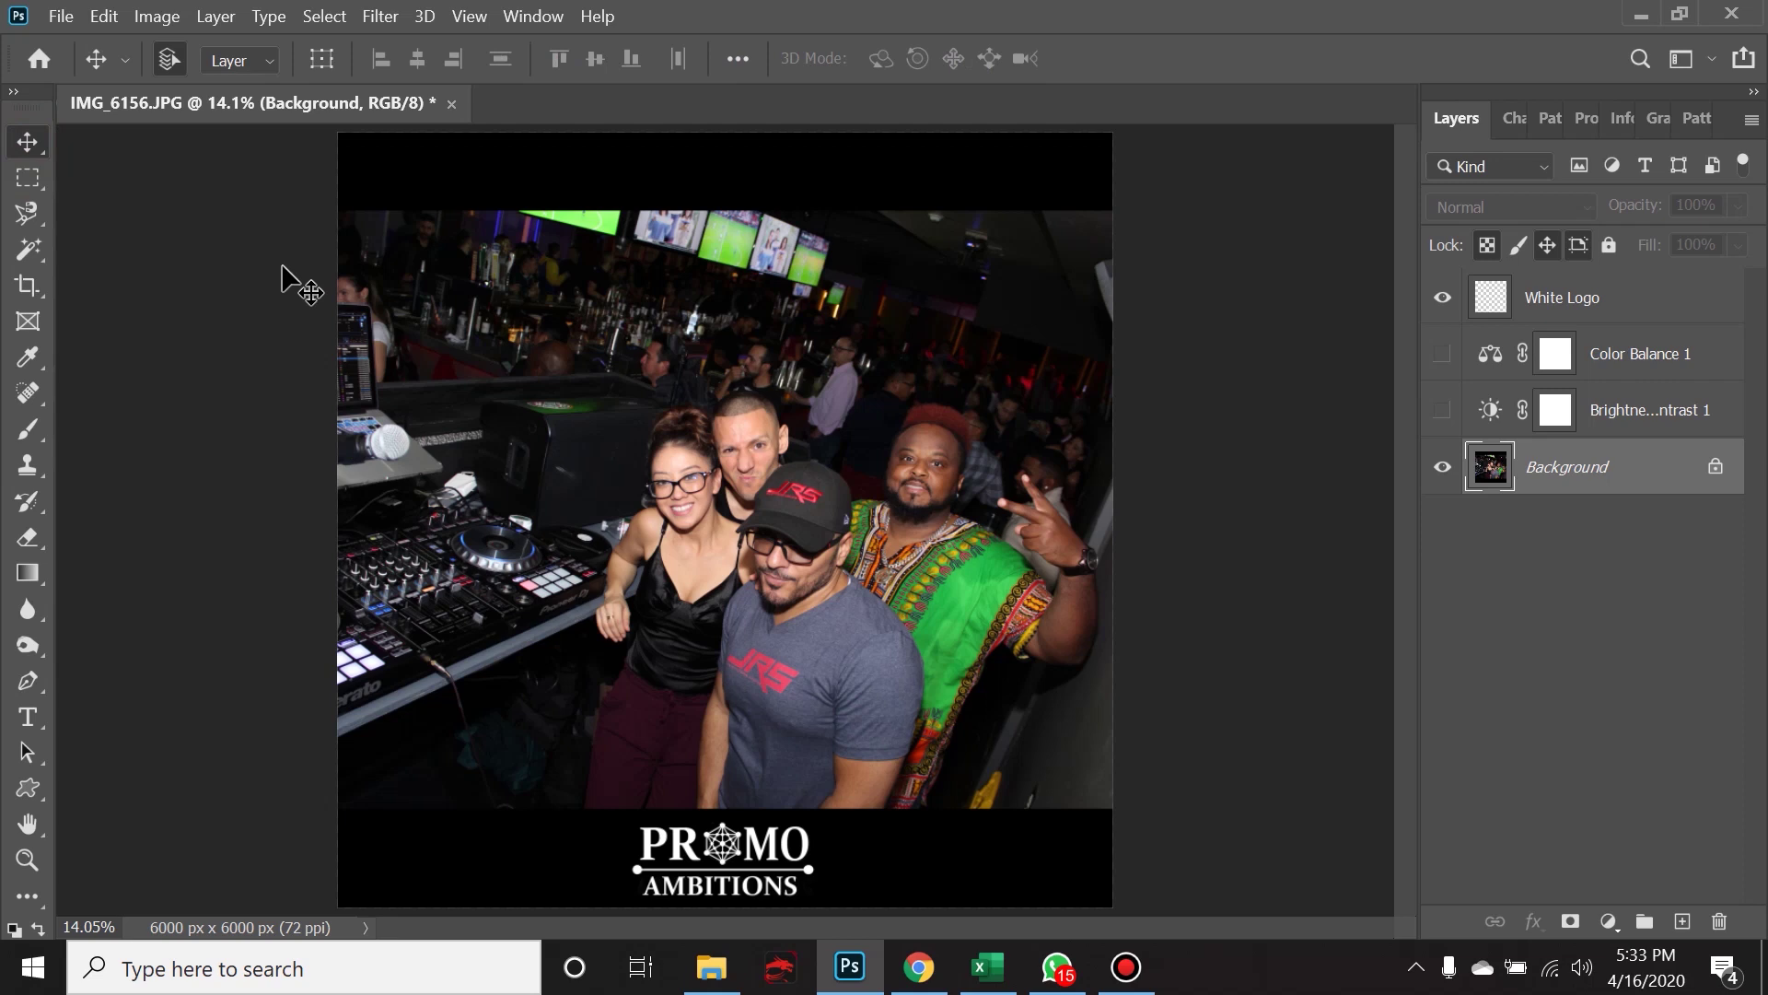
key("m")
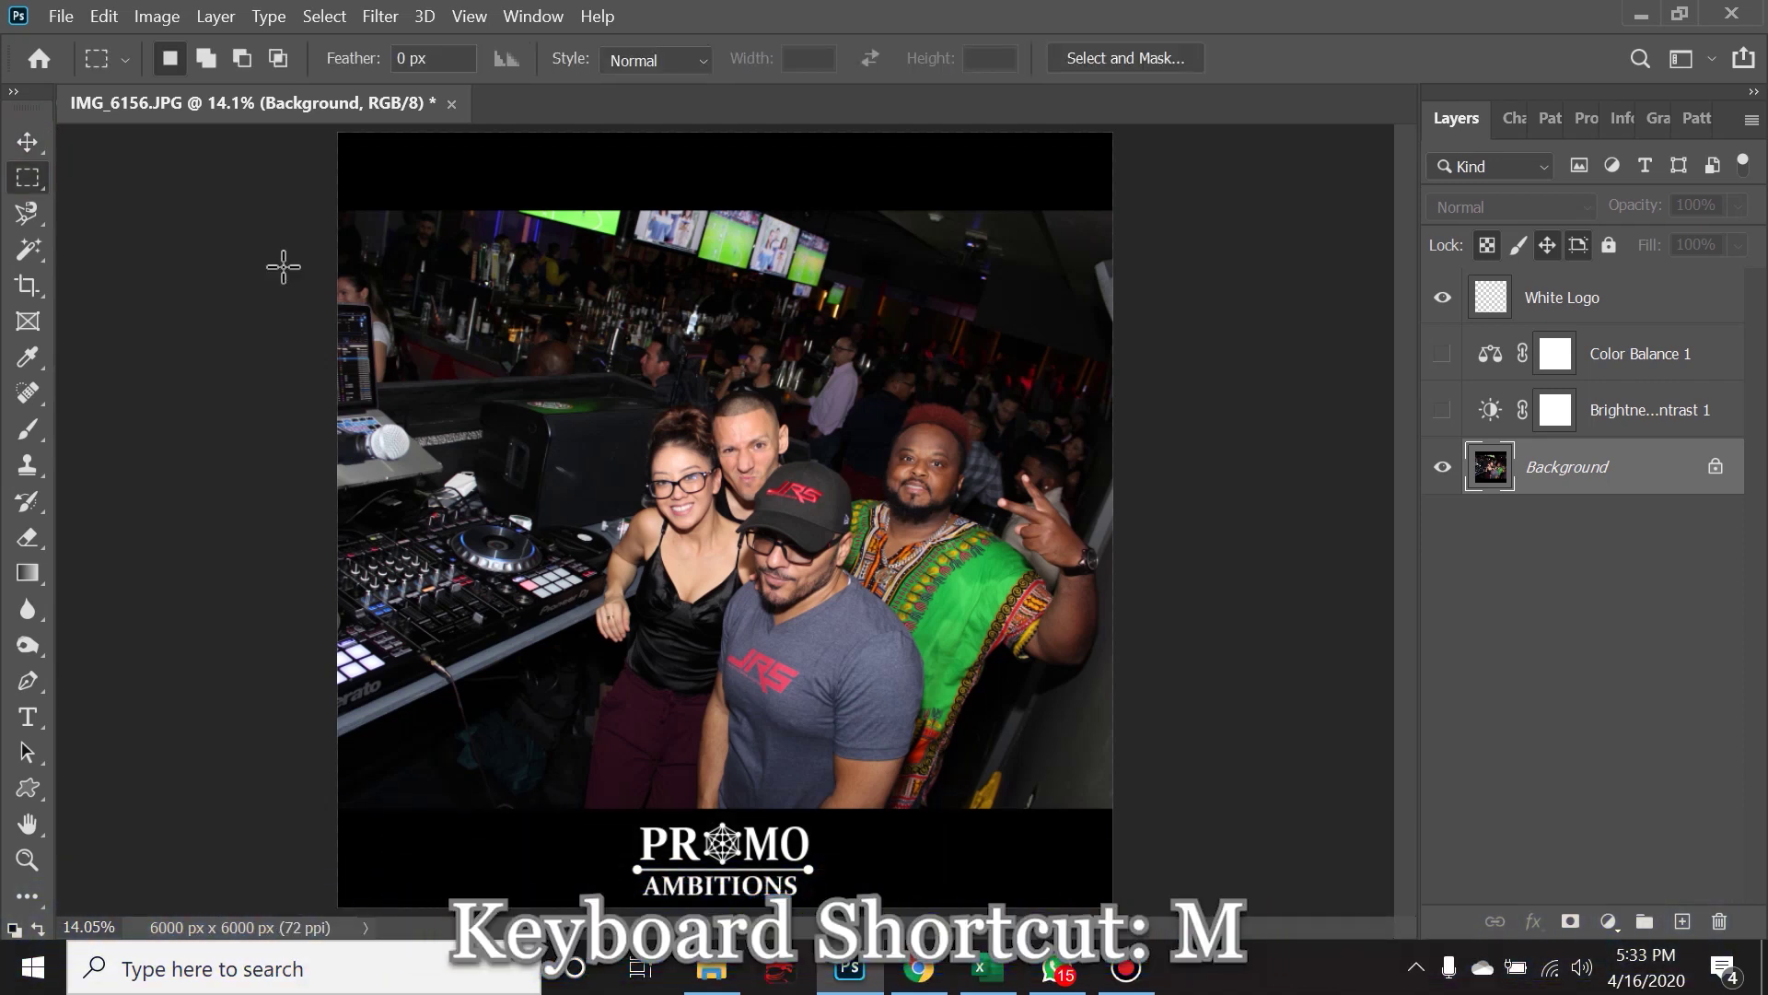
left_click(27, 179)
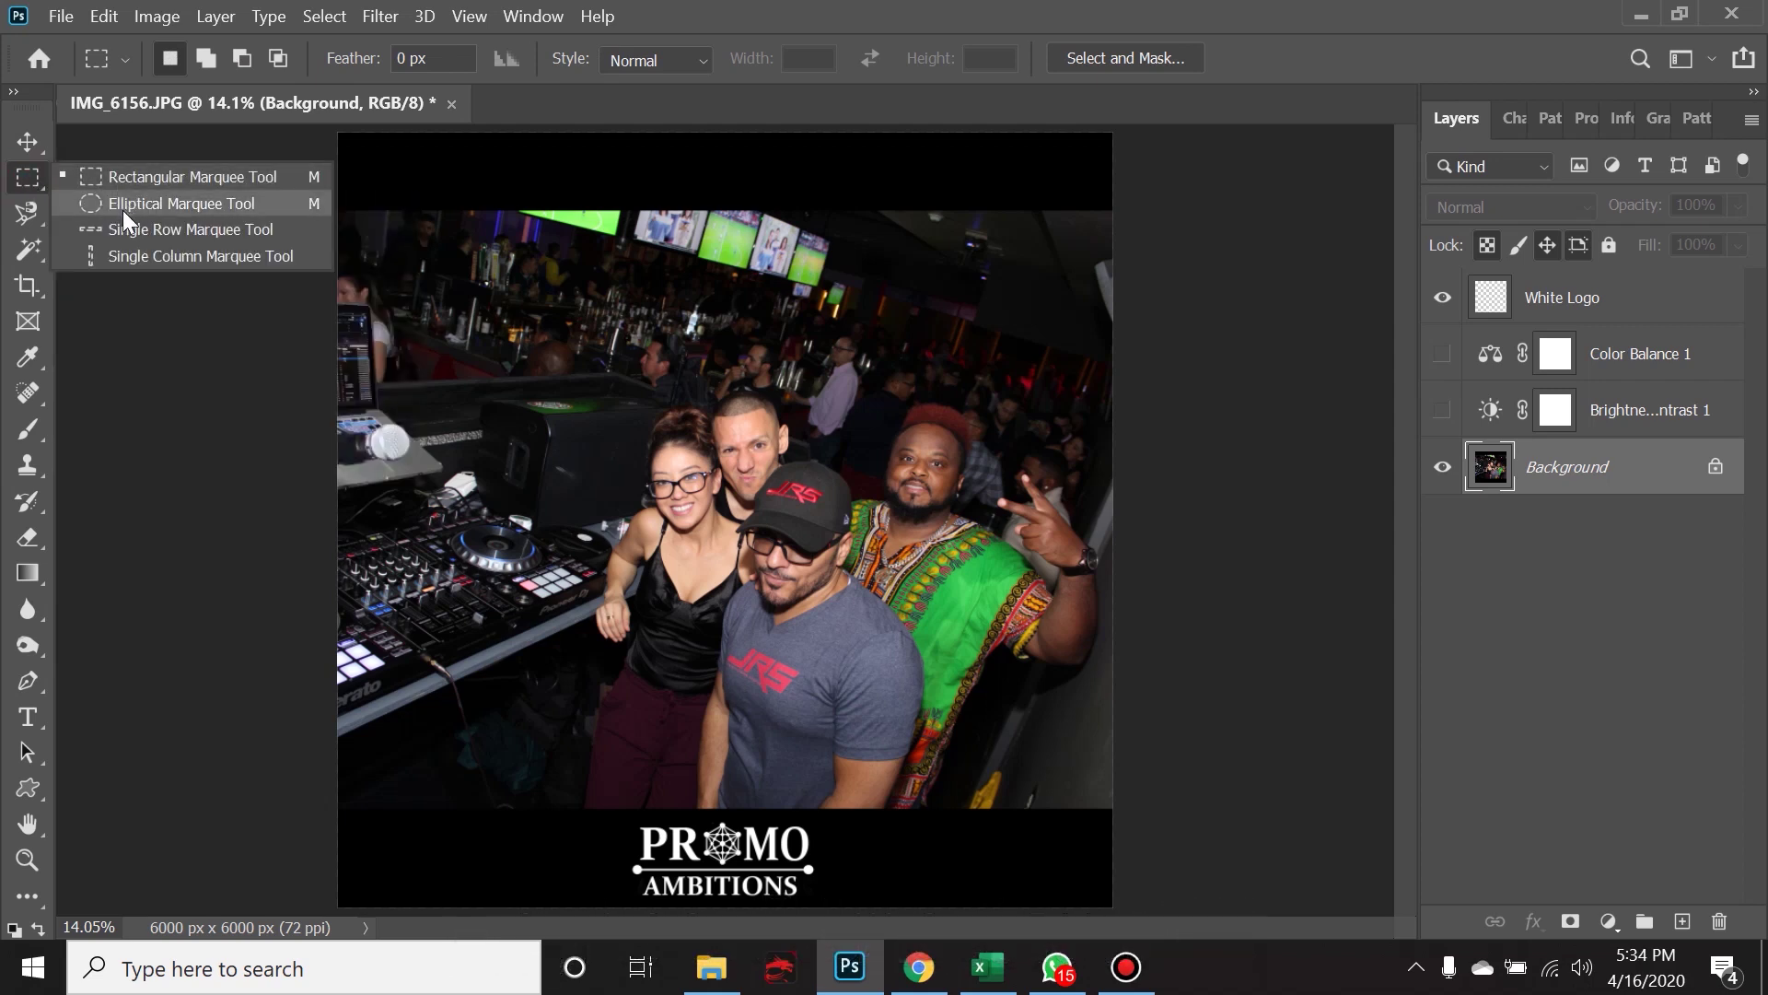
left_click(25, 143)
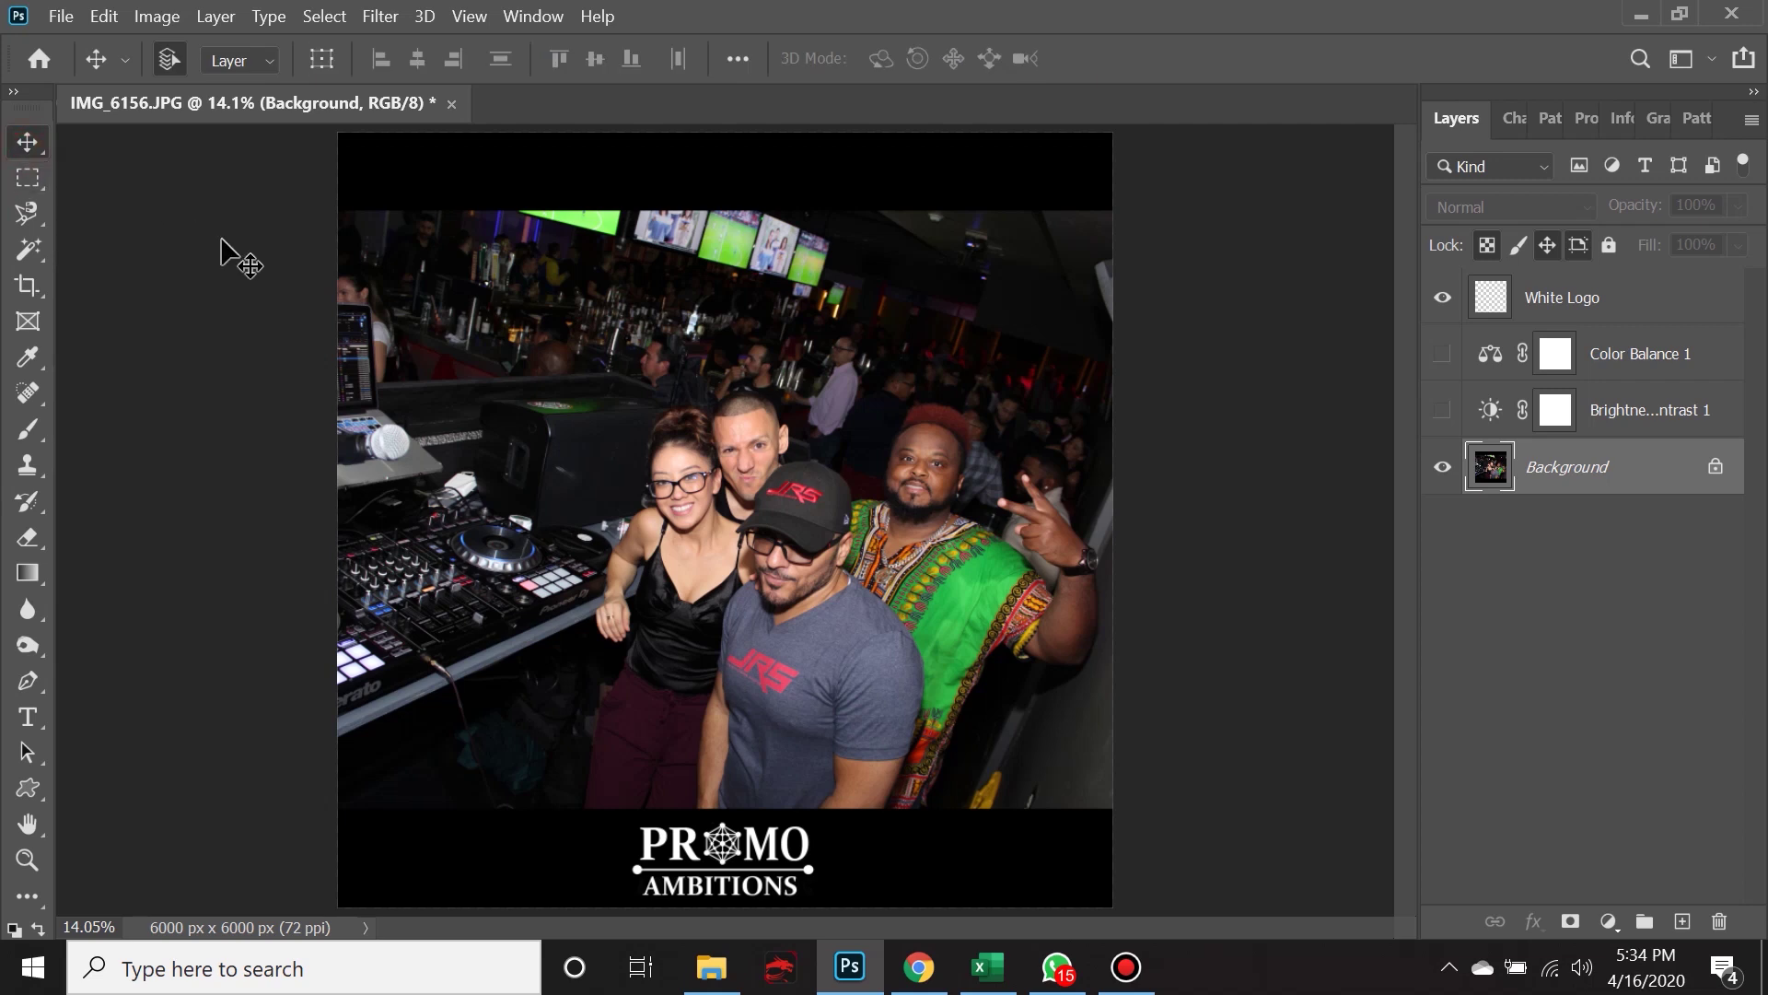
Cycle through the marquee tools and activate the Elliptical Marquee tool.
key("m")
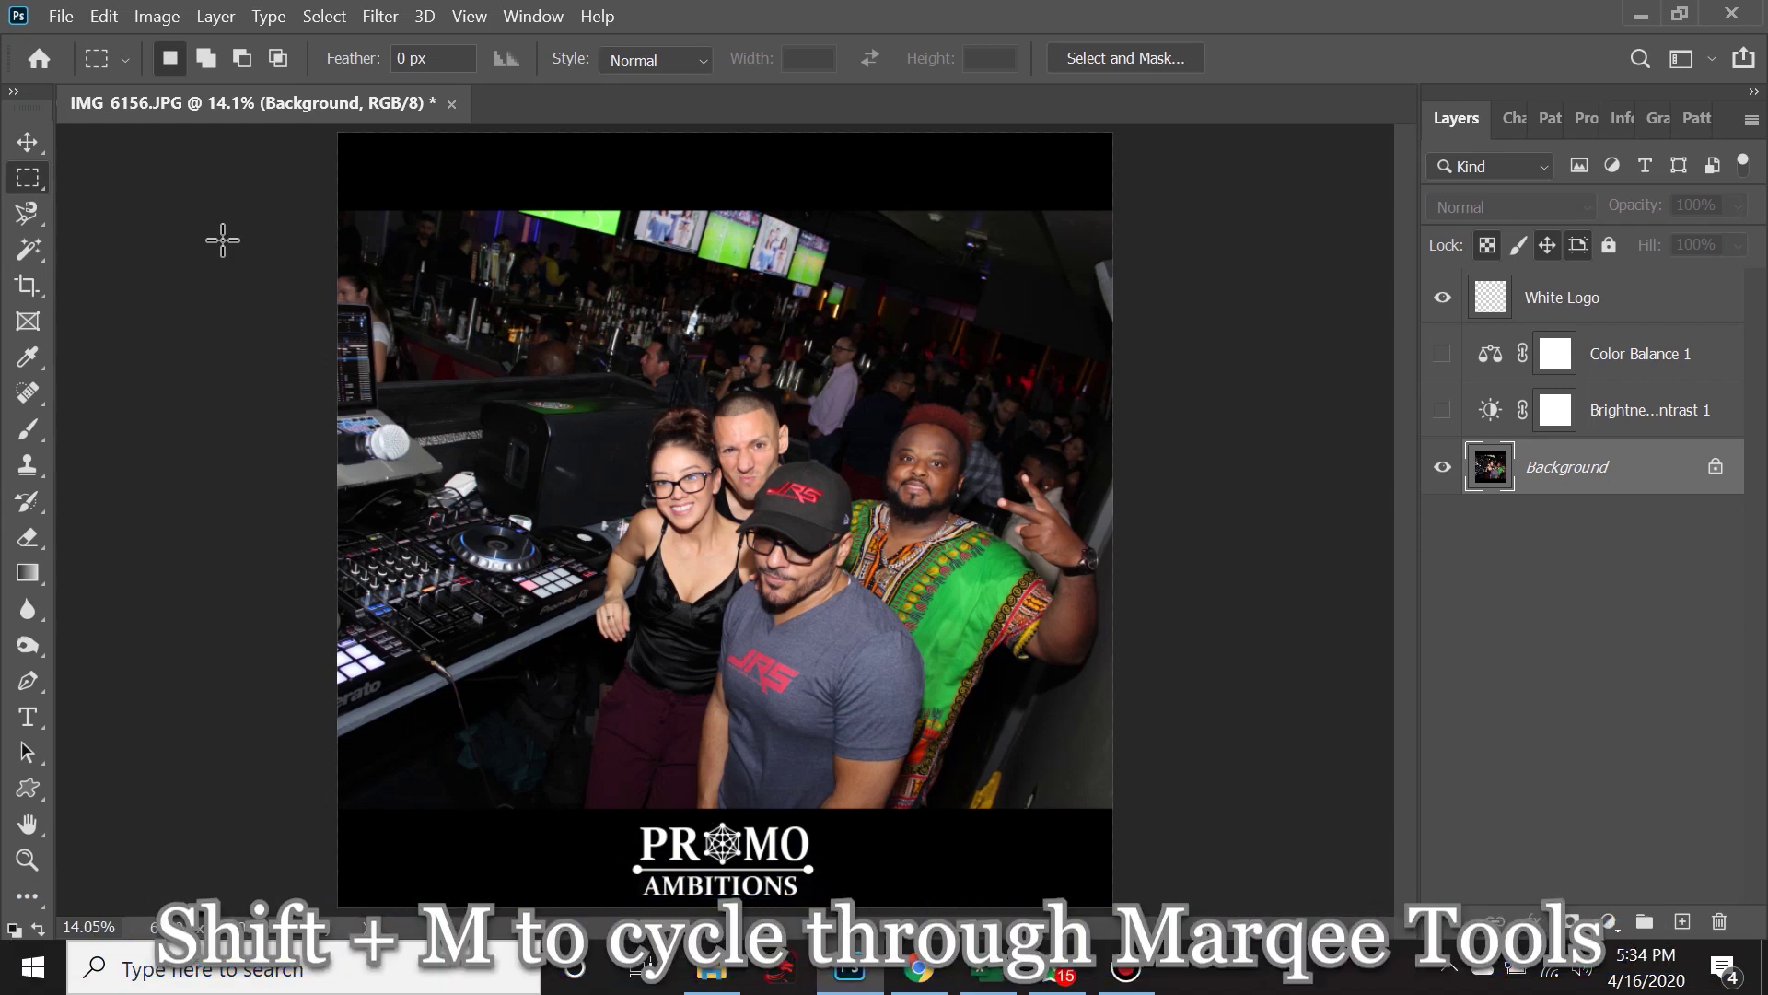
key("shift+m")
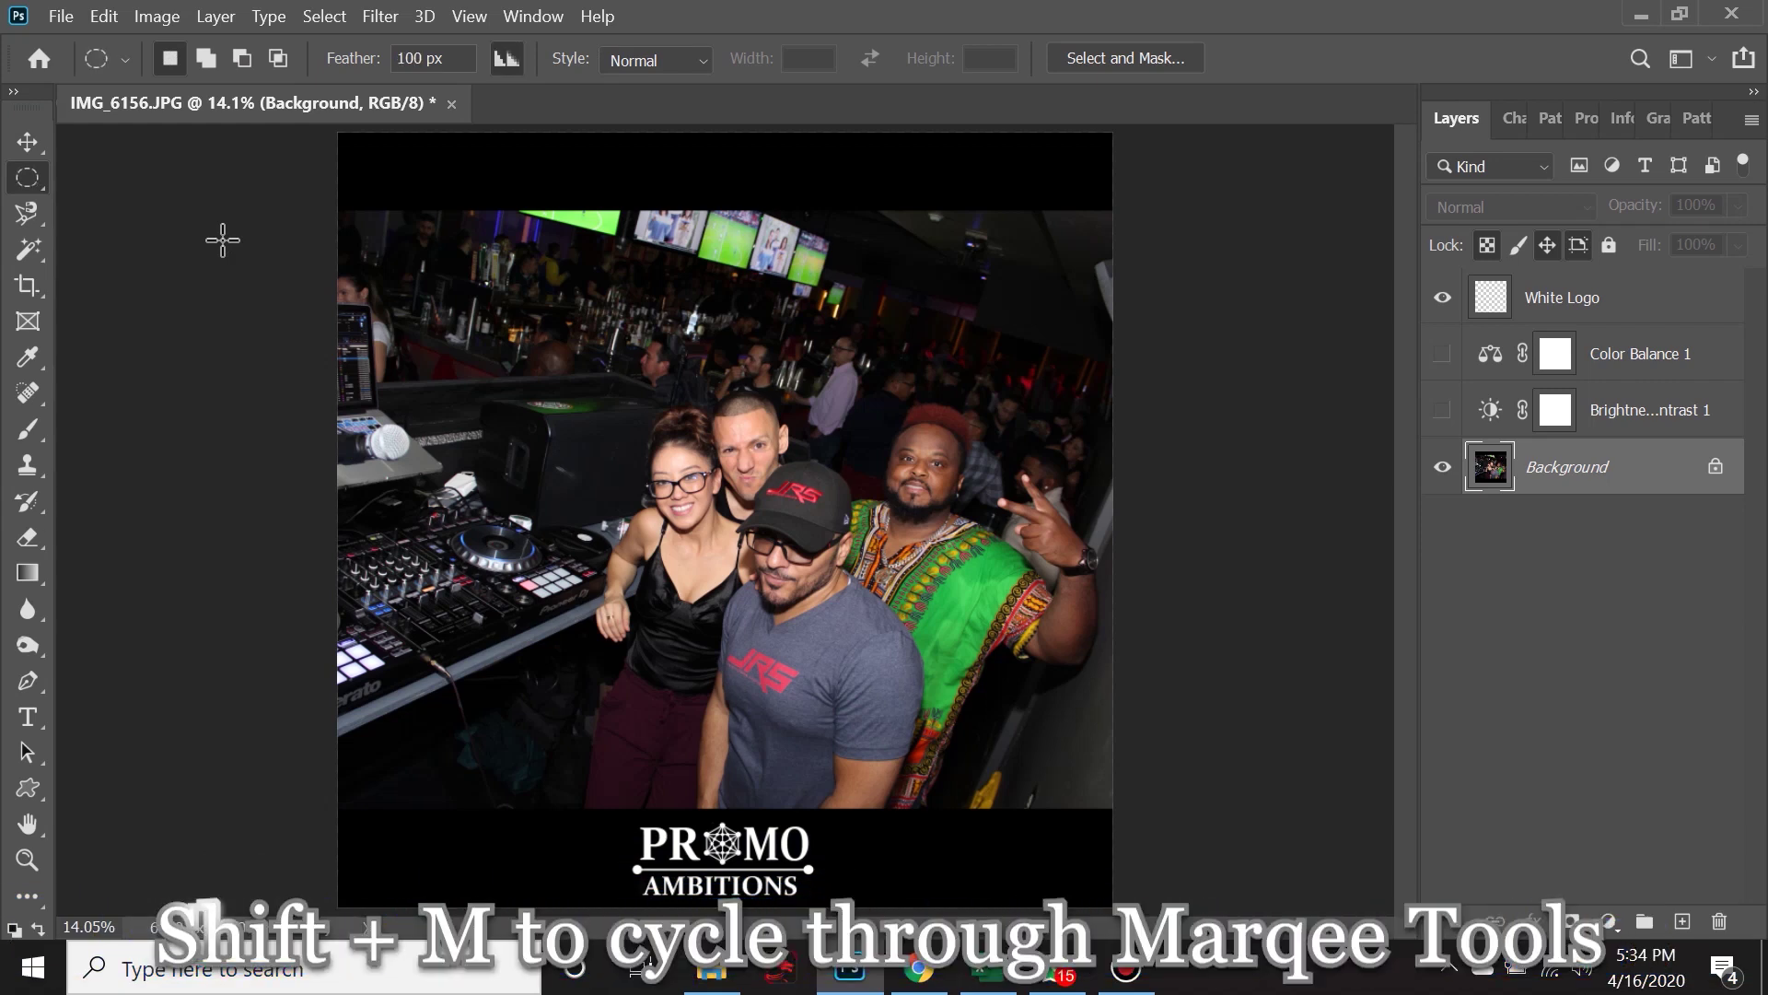
key("shift+m")
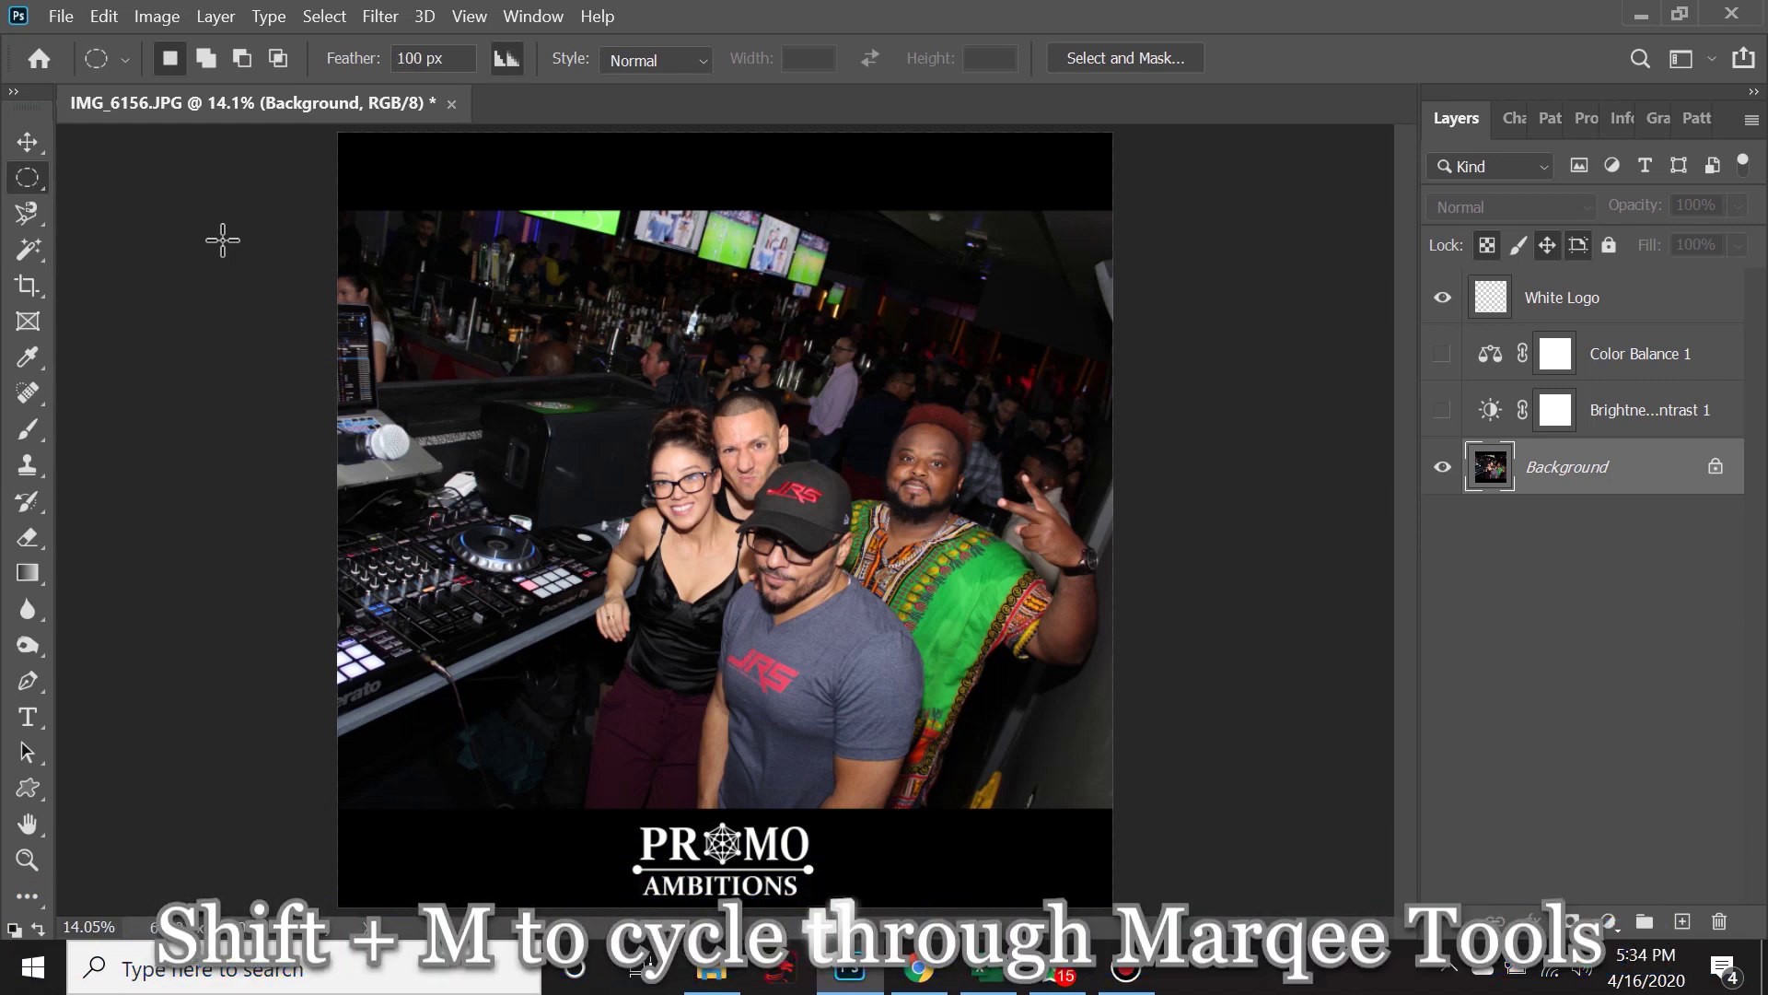
key("shift+m")
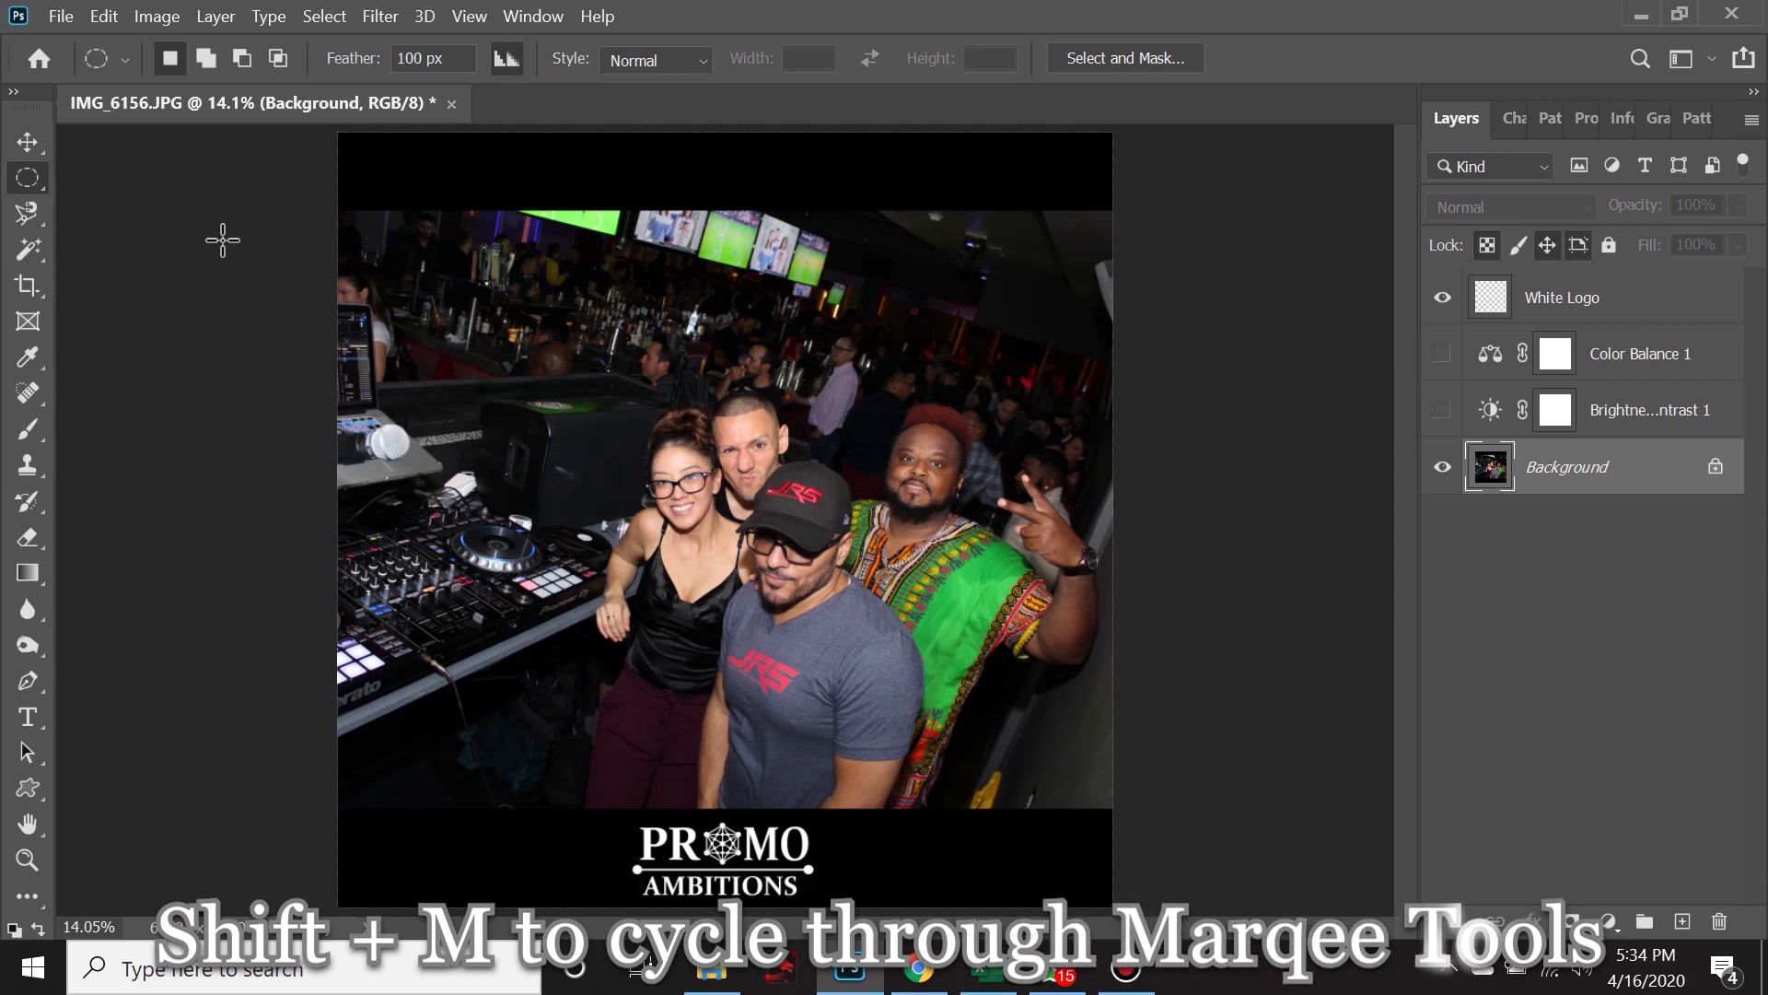
key("shift+m")
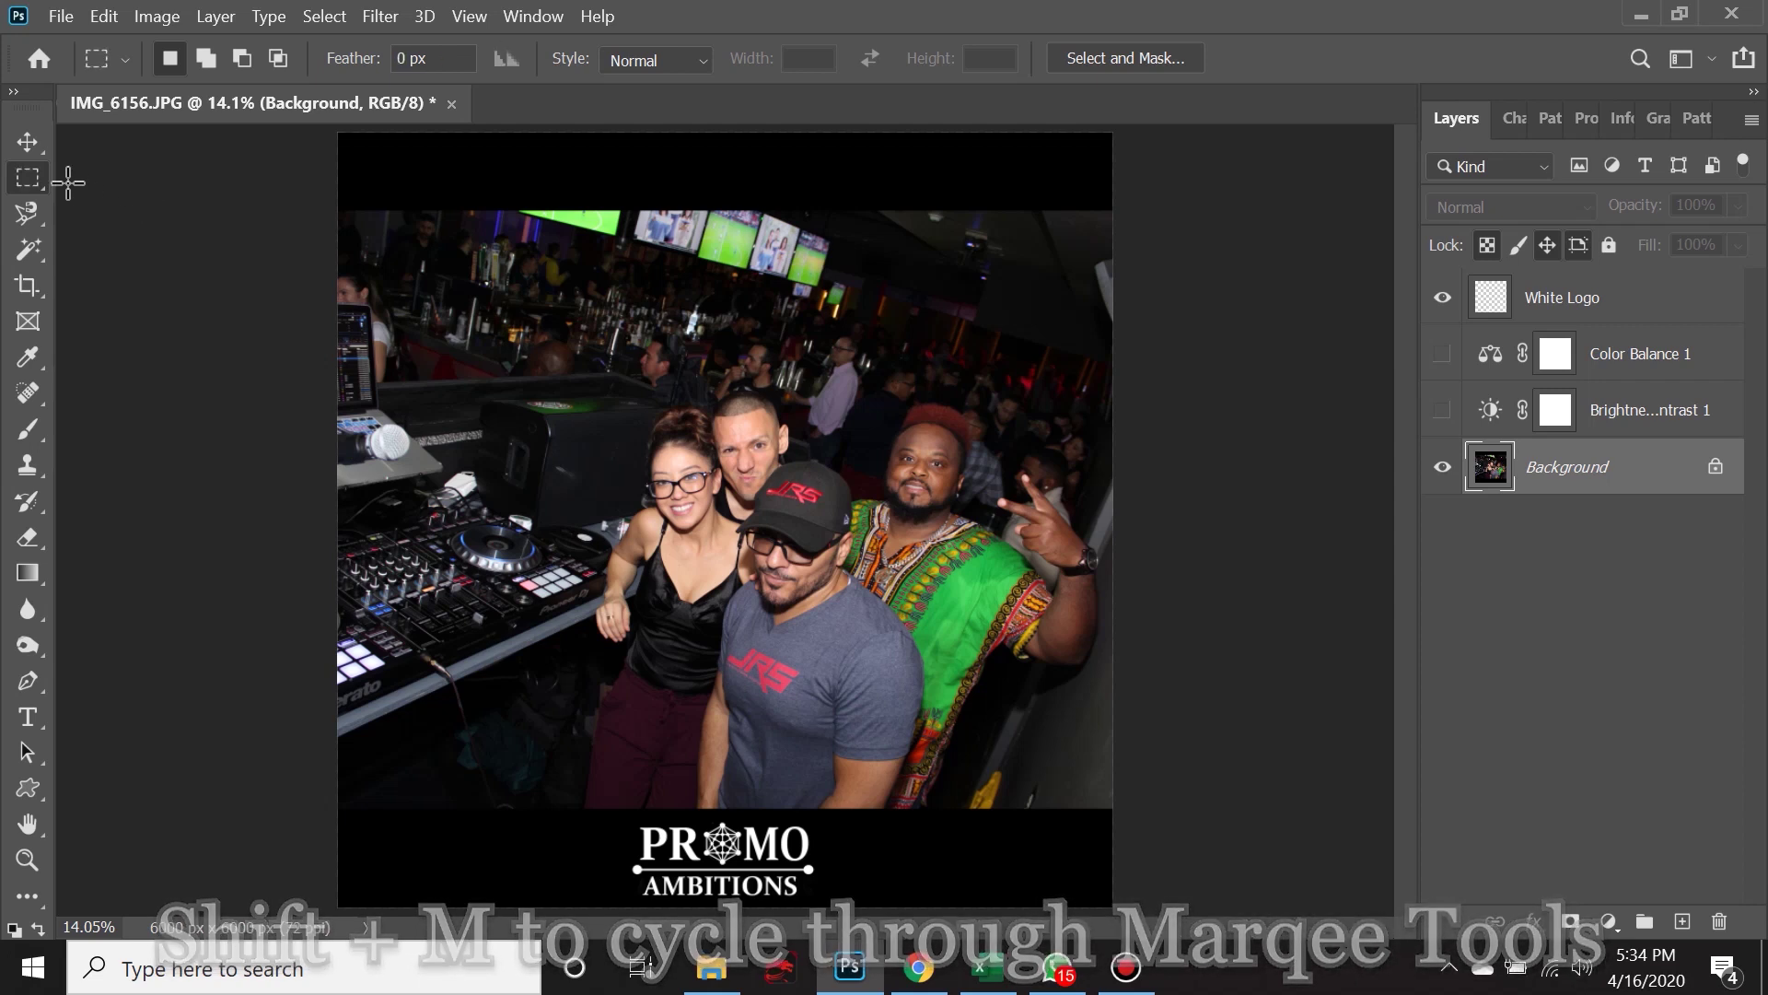
key("shift+m")
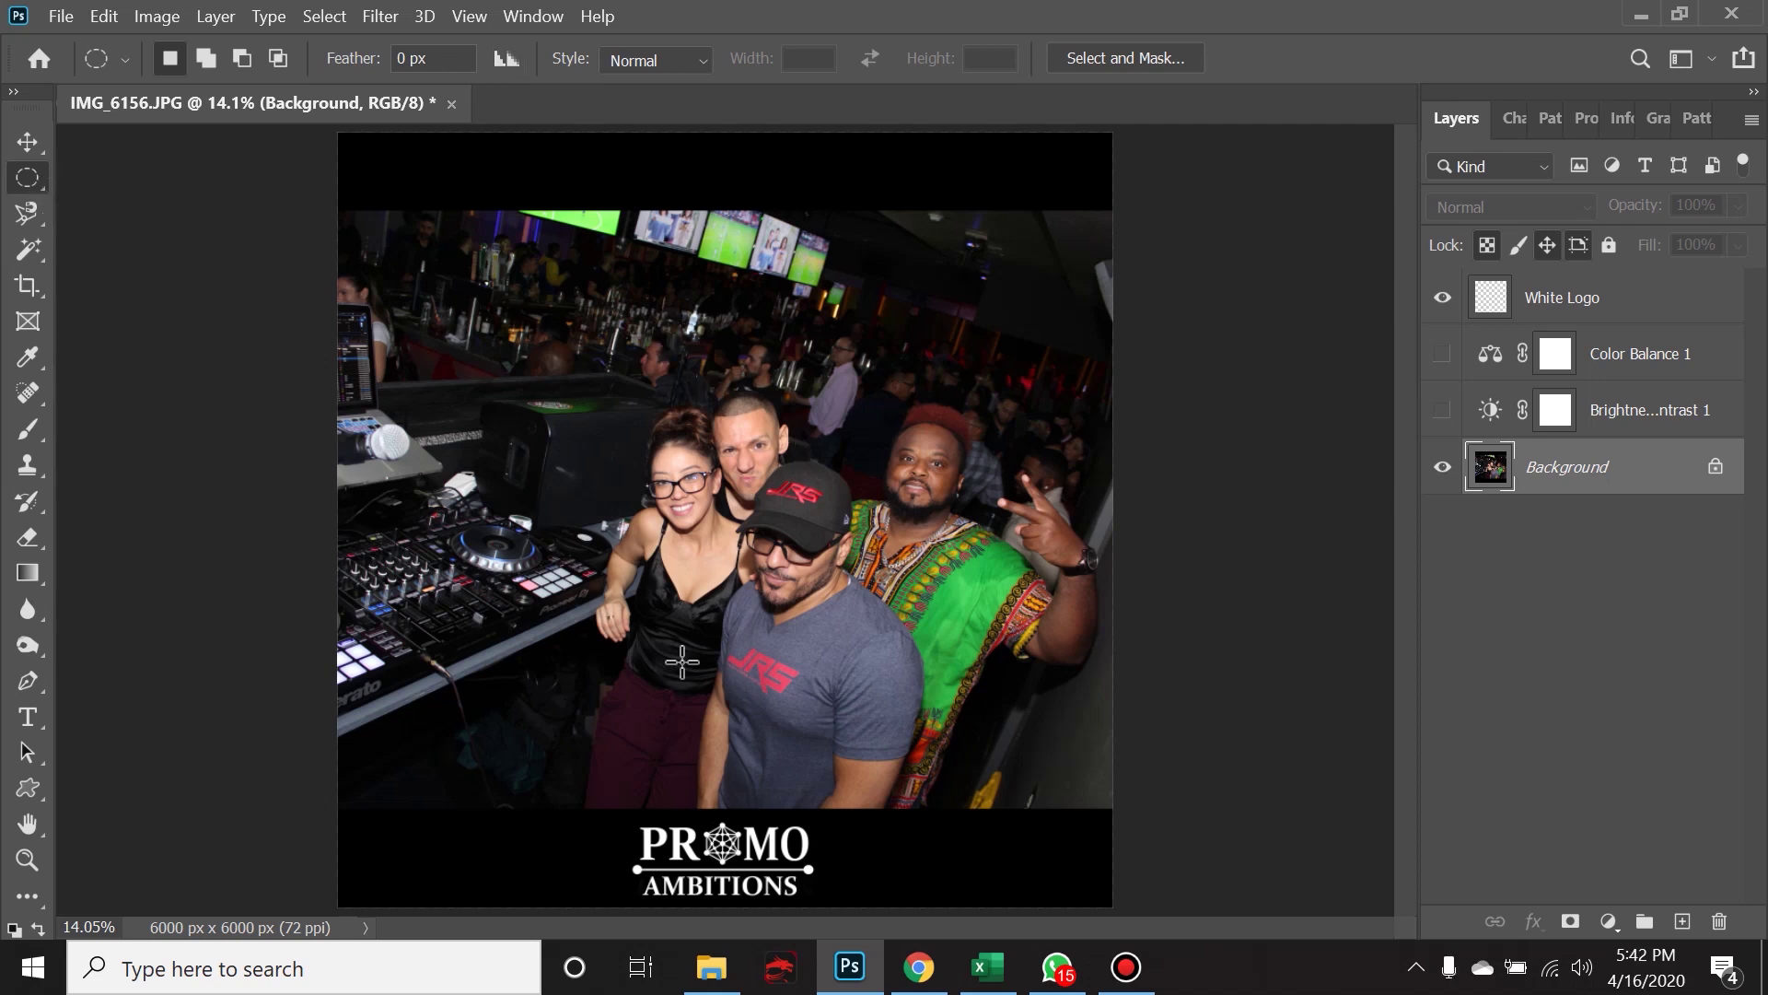
Draw an elliptical selection of about 1107 × 1227 px around the head of the man in the green patterned shirt.
scroll(681, 661, "up", 4)
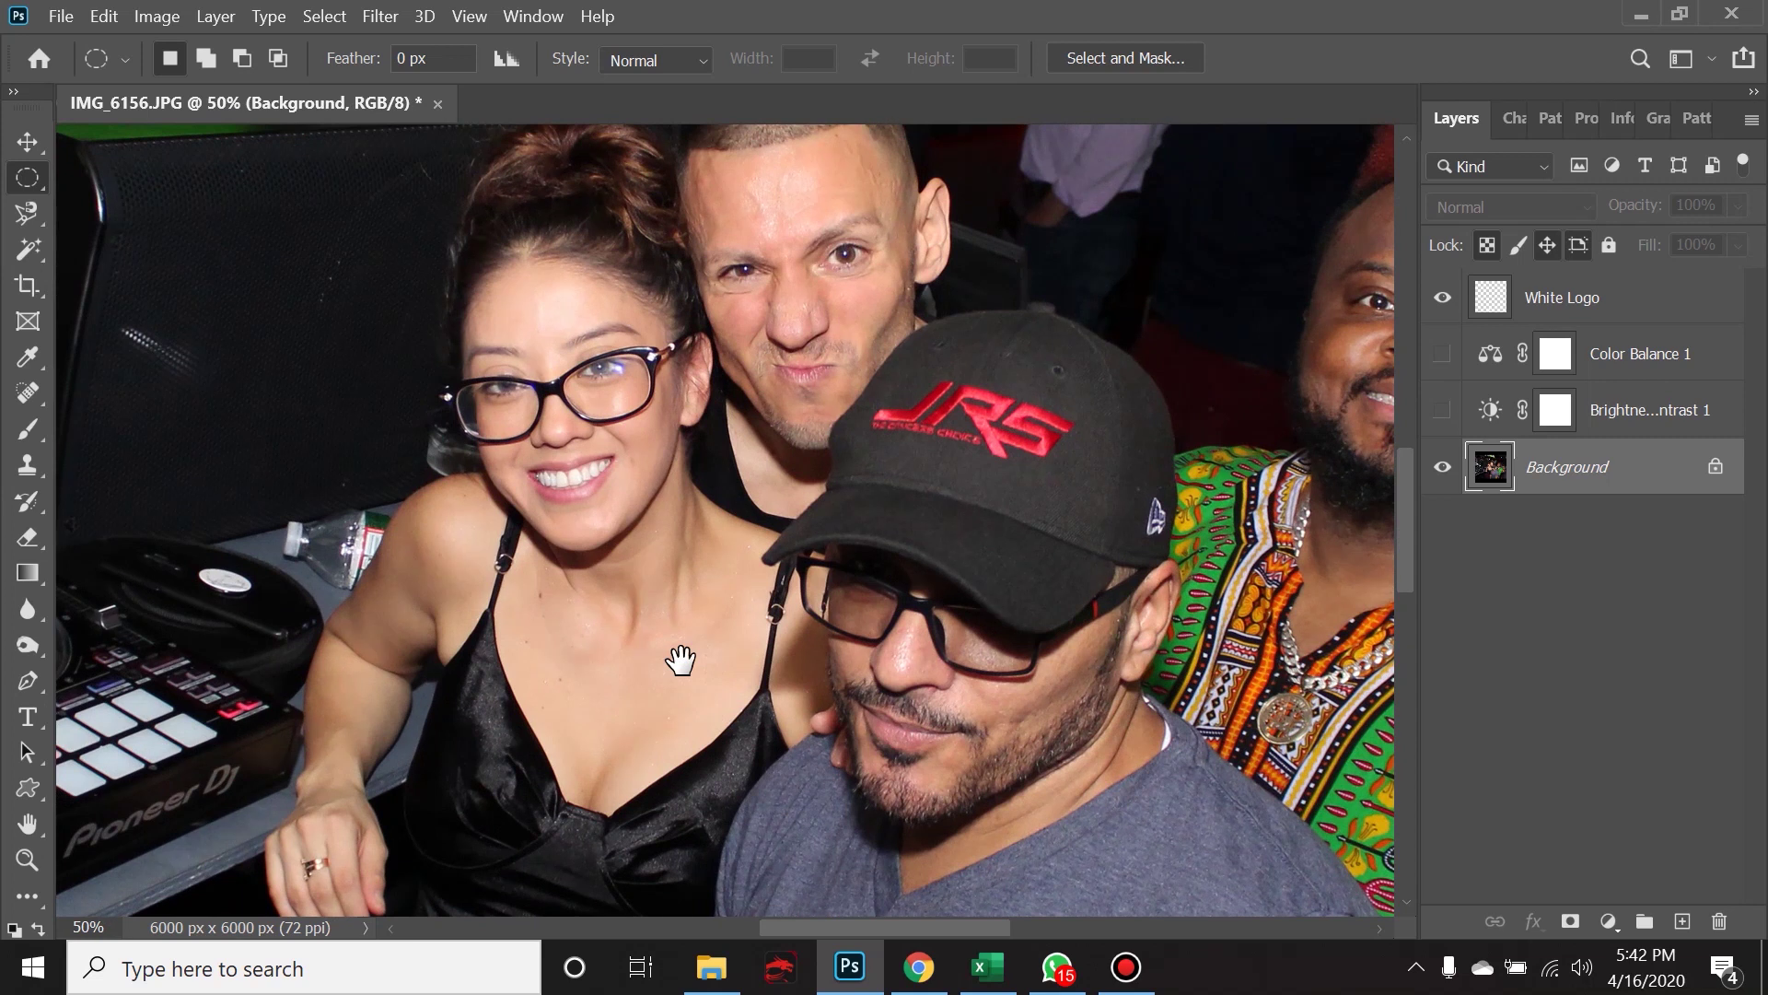
left_click_drag(682, 661, 527, 444)
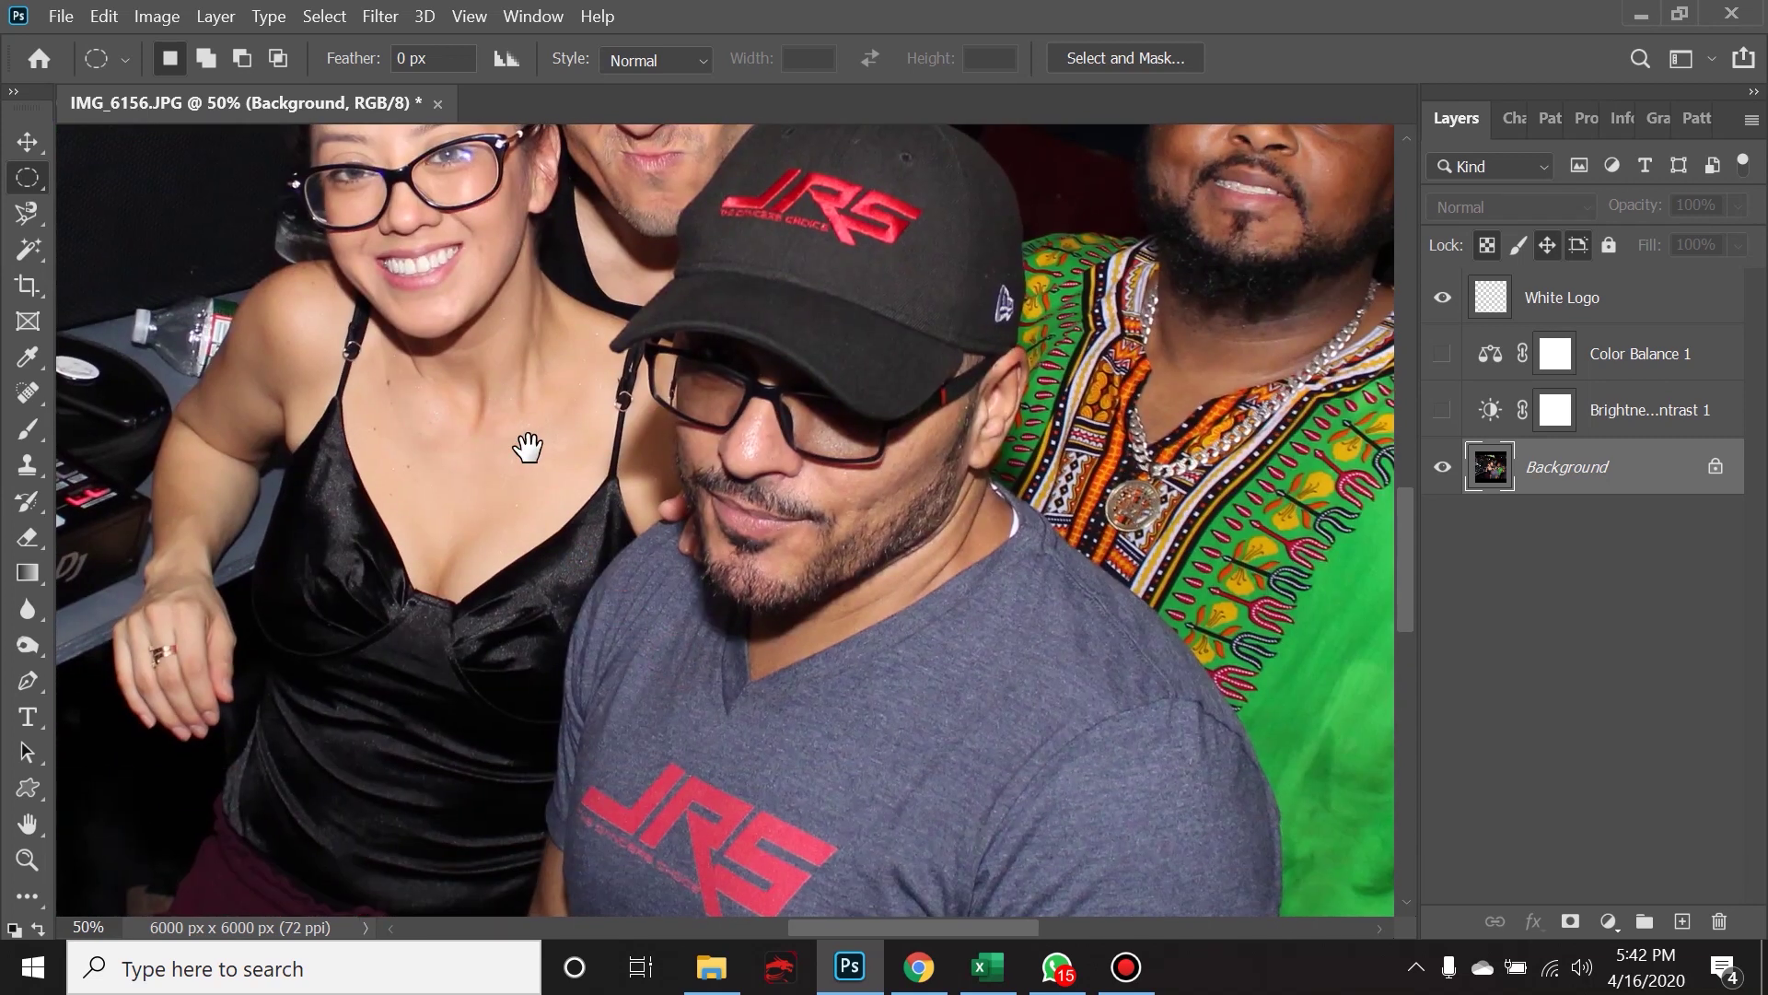
scroll(526, 445, "down", 2)
left_click_drag(627, 417, 589, 543)
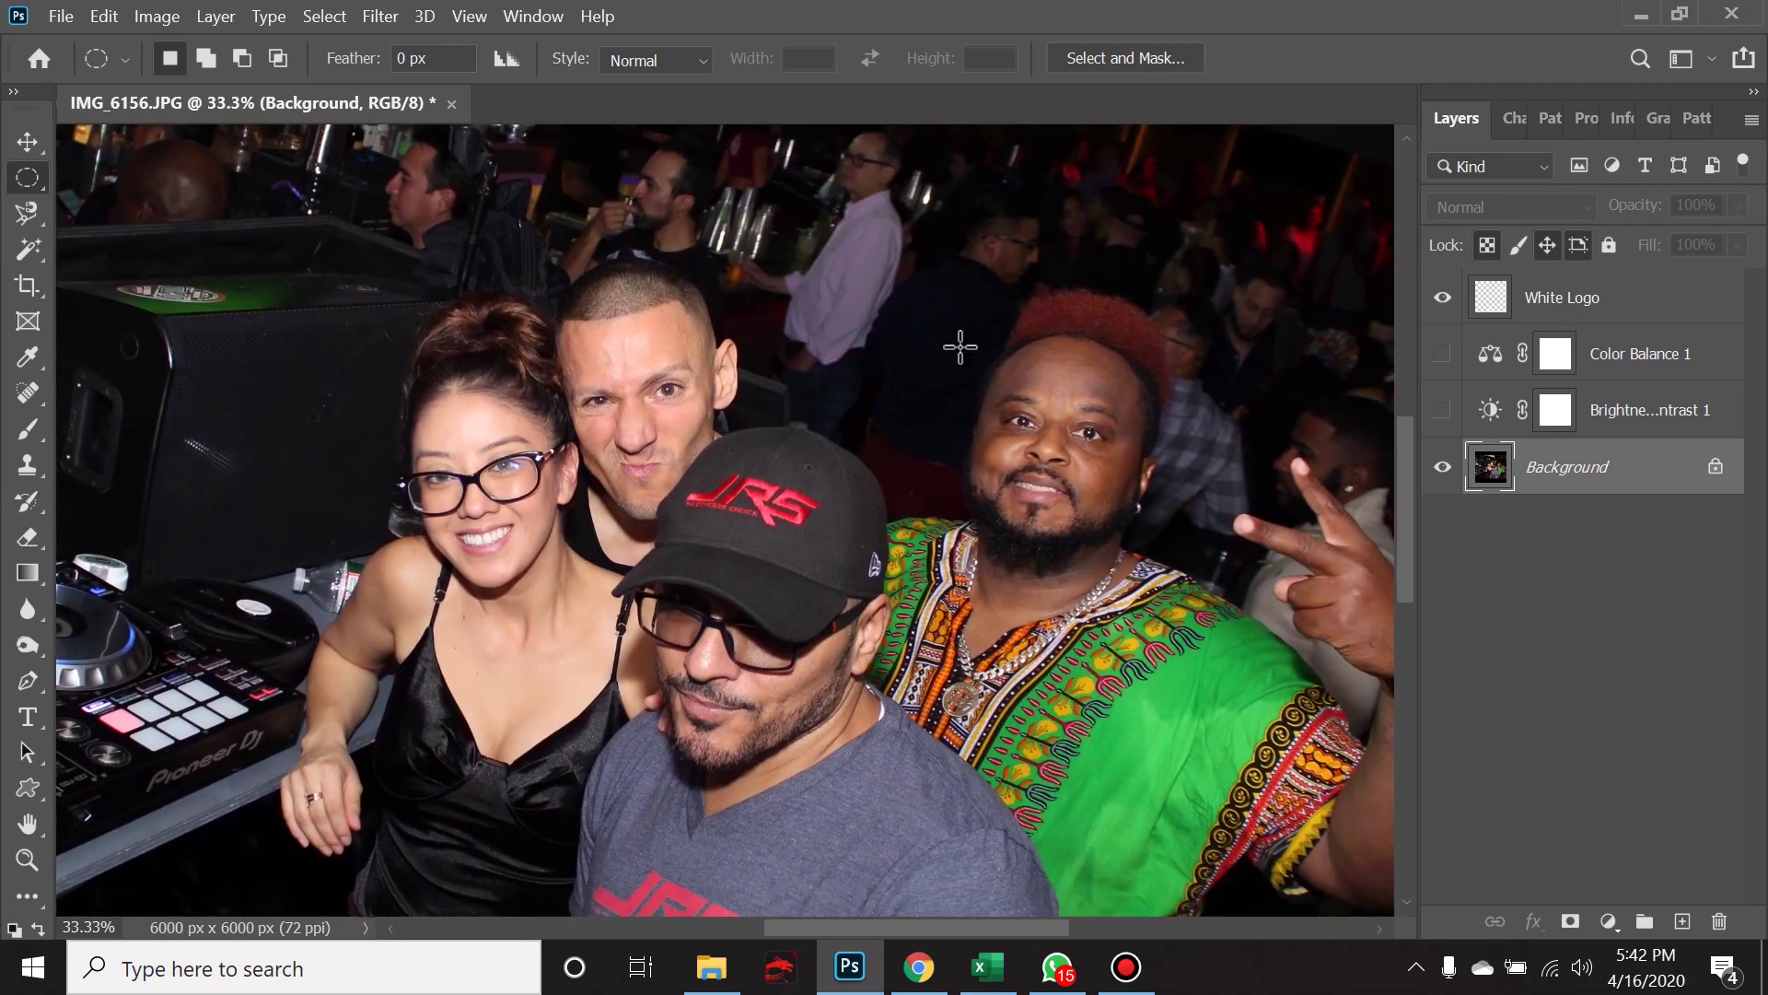
left_click_drag(979, 339, 1240, 626)
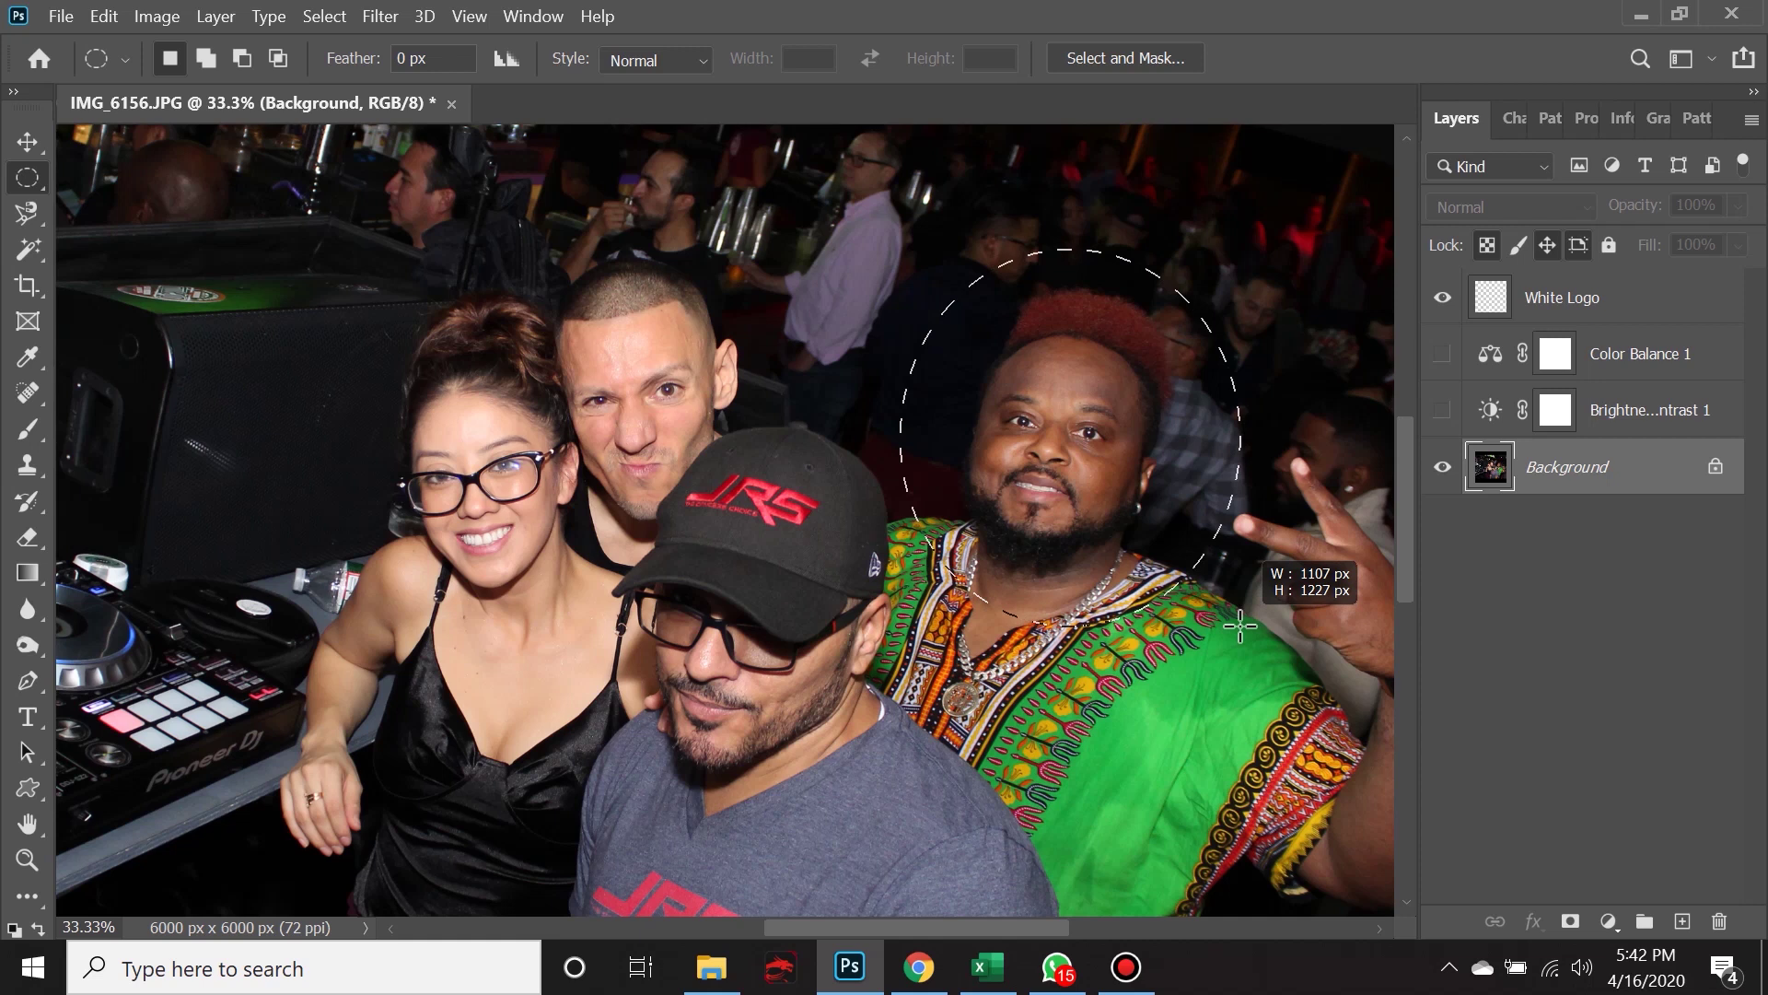
left_click_drag(1240, 626, 1240, 627)
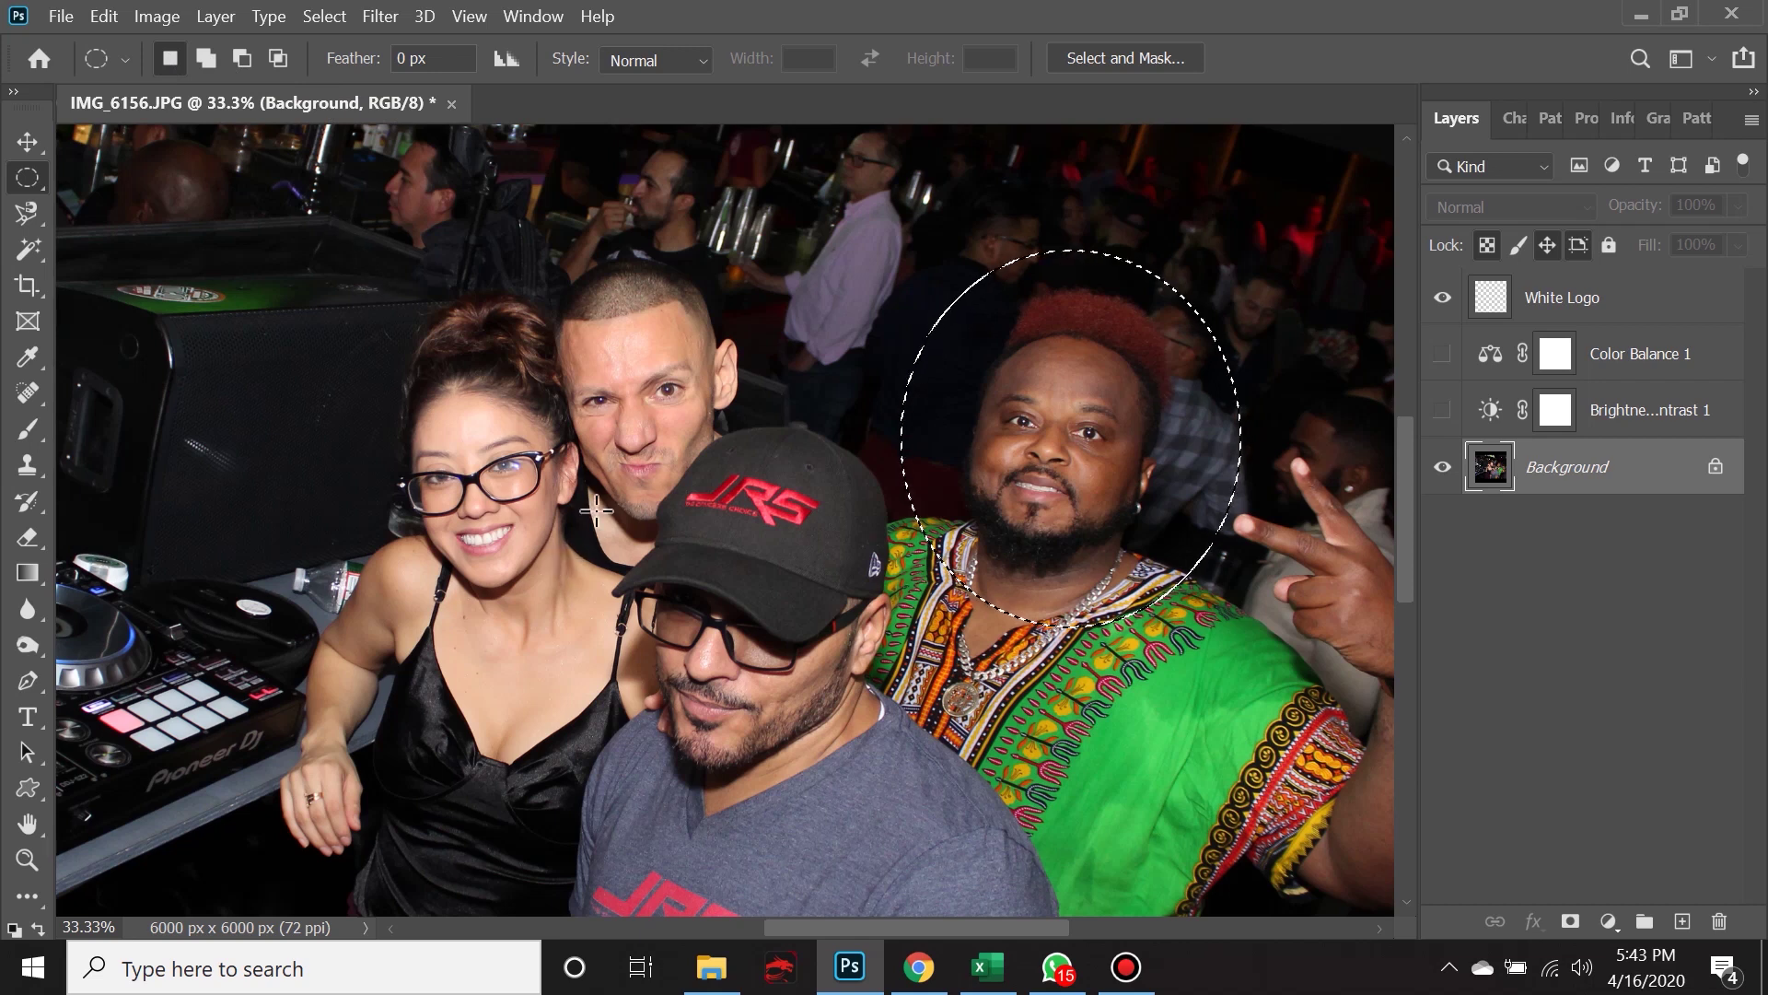
Add an ellipse about 1285 px wide to the selection, around the head and shoulders of the man in the cap.
key("shift")
left_click(203, 59)
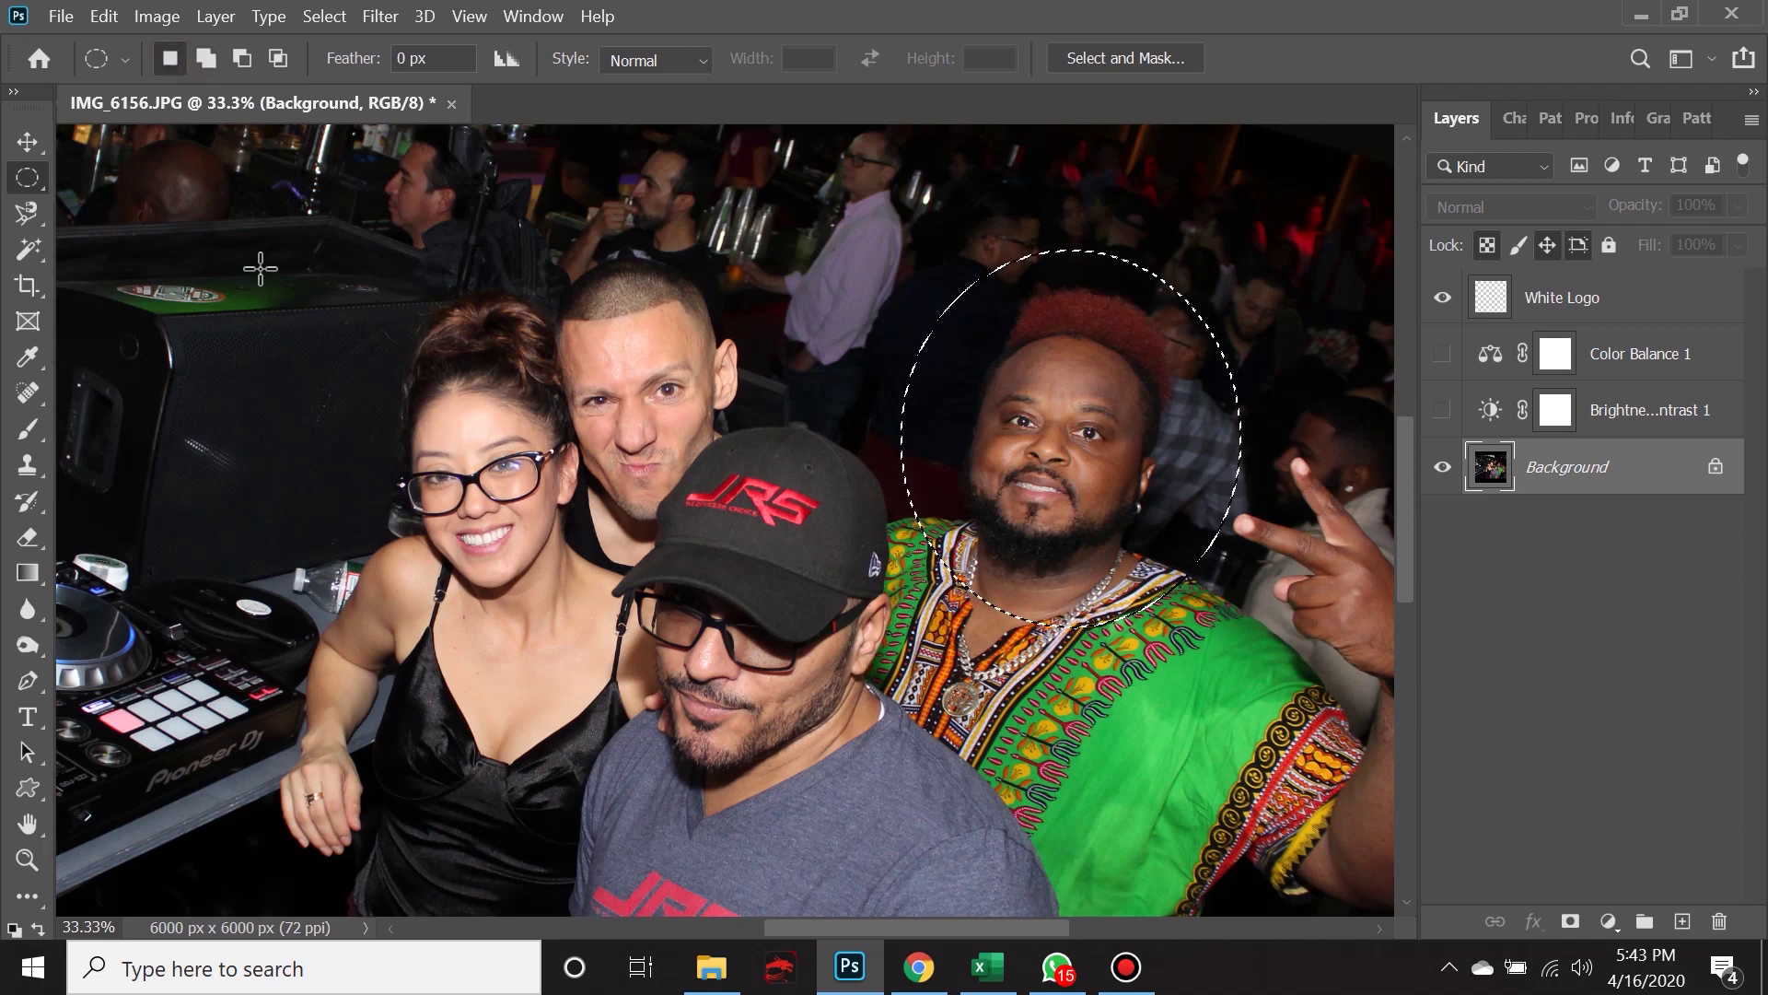
key("shift")
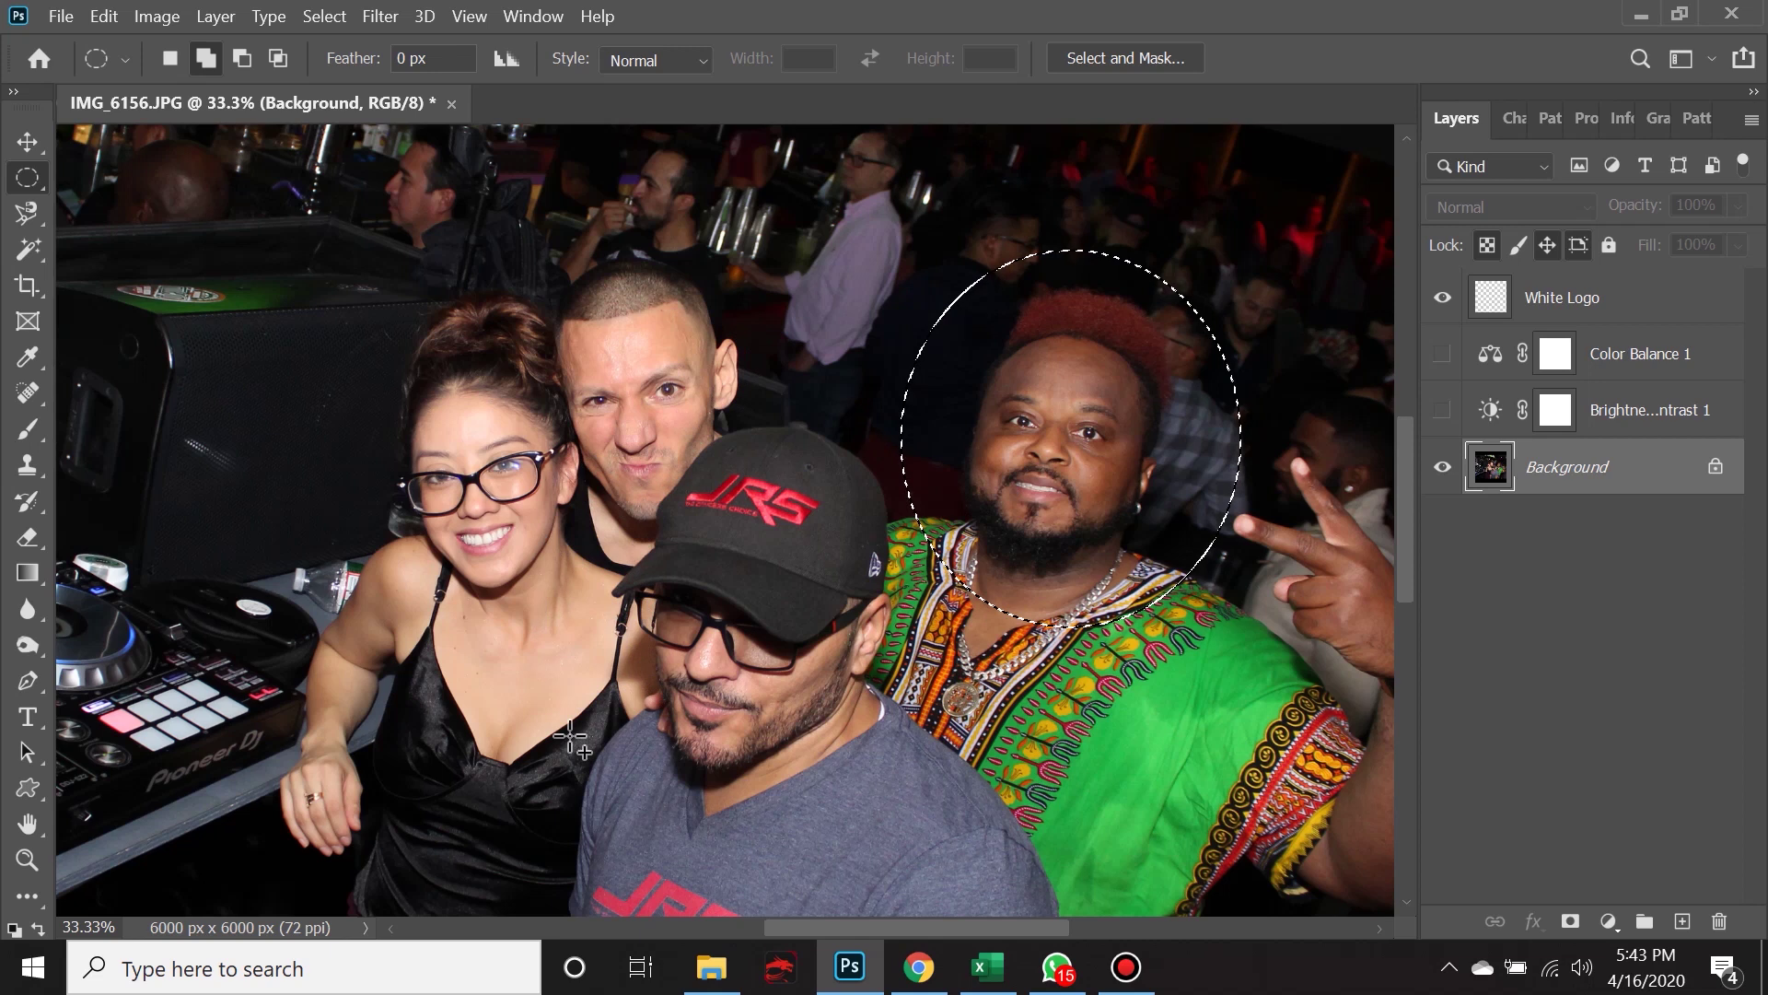
left_click_drag(622, 458, 920, 799)
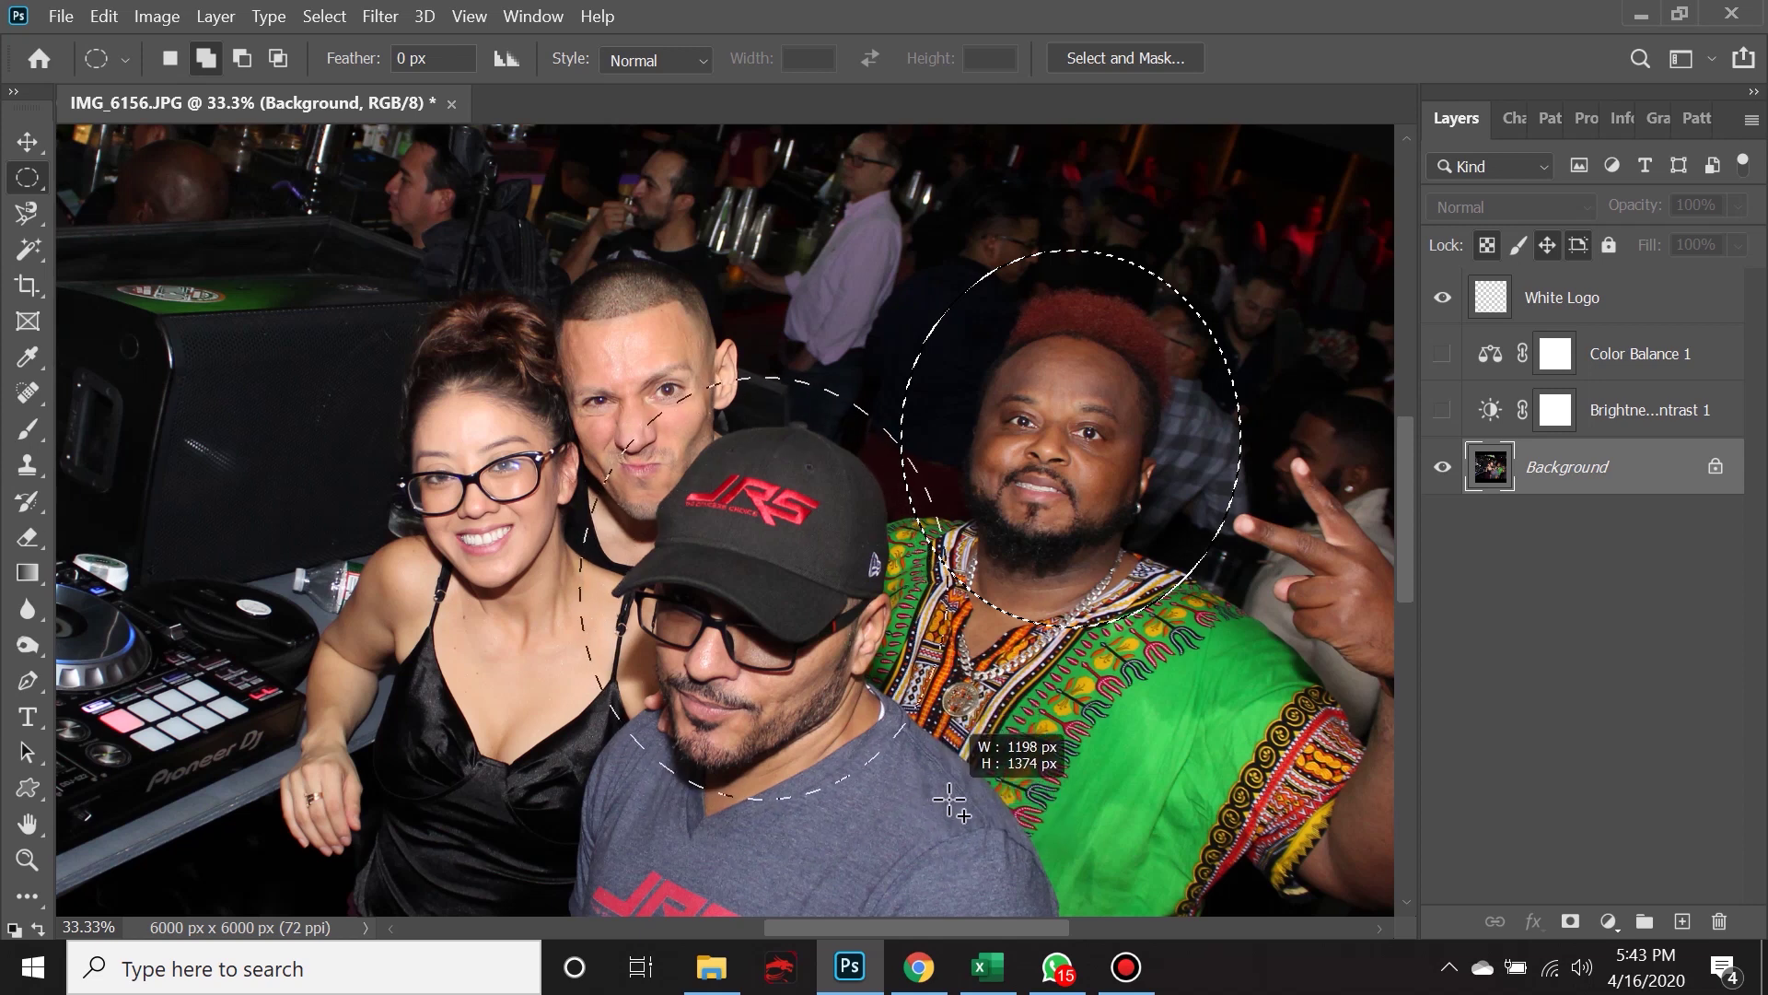
mouse_move(964, 801)
left_mouse_down()
mouse_move(978, 826)
mouse_move(963, 816)
left_mouse_up()
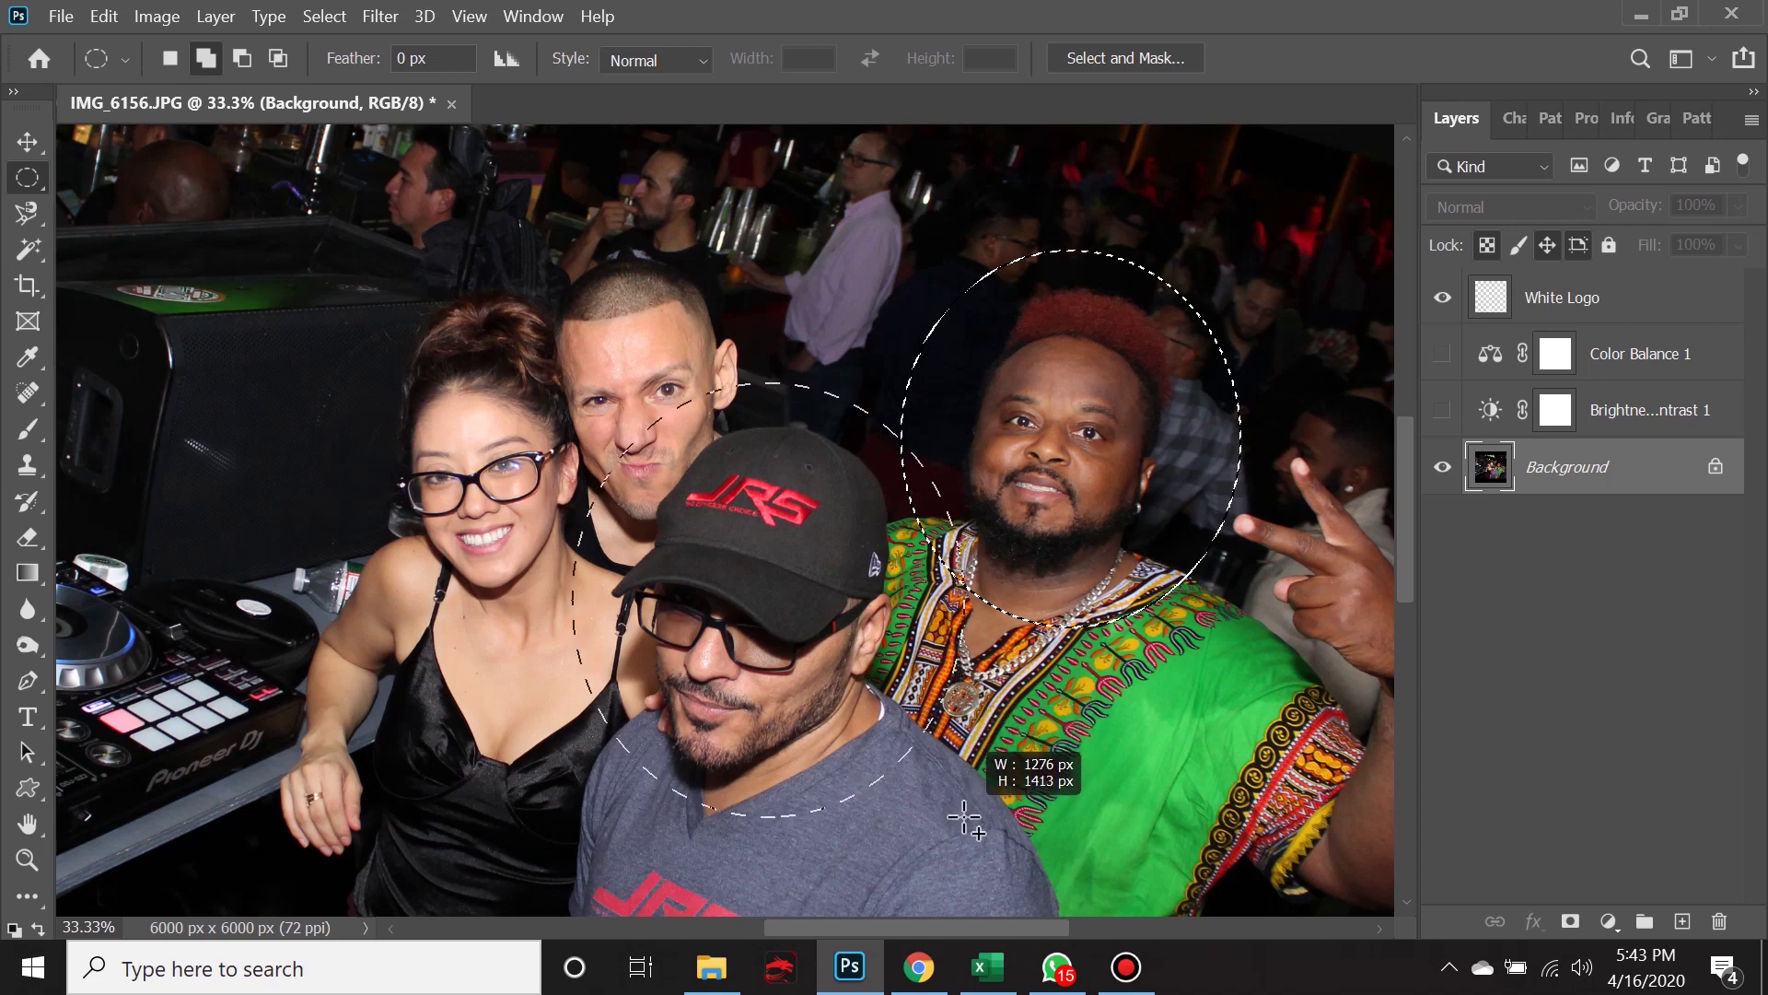
left_click_drag(961, 818, 967, 834)
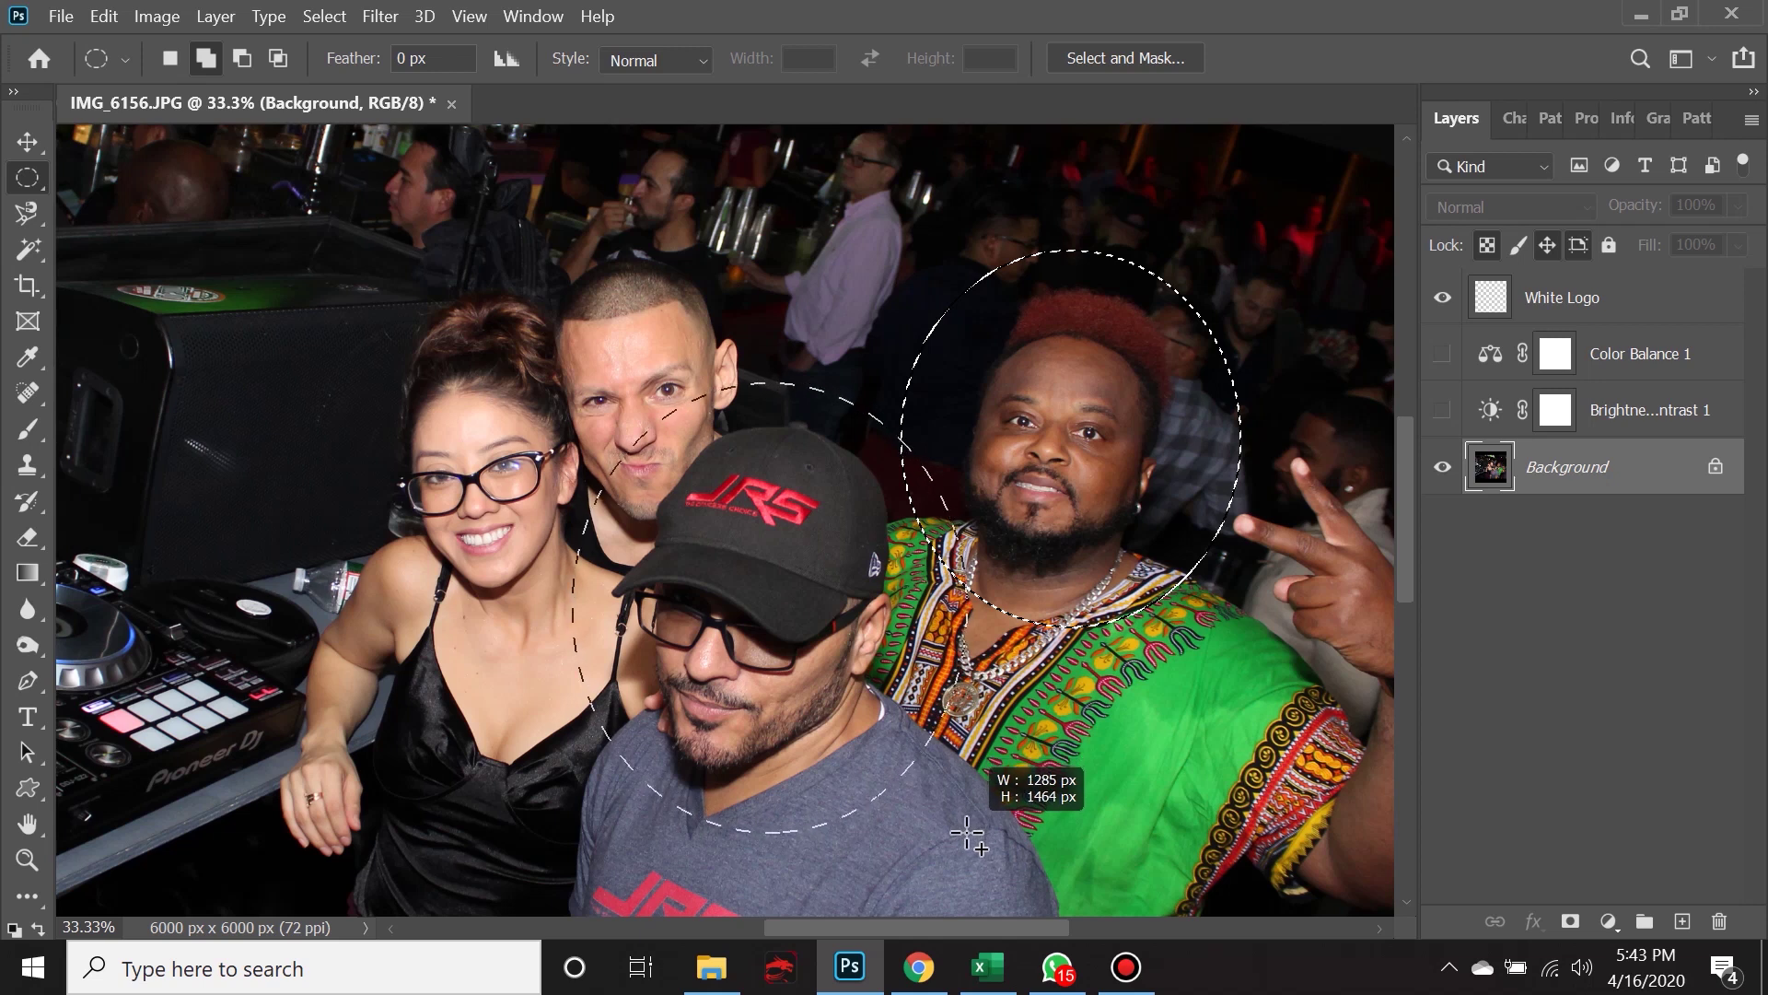
left_click_drag(966, 832, 962, 842)
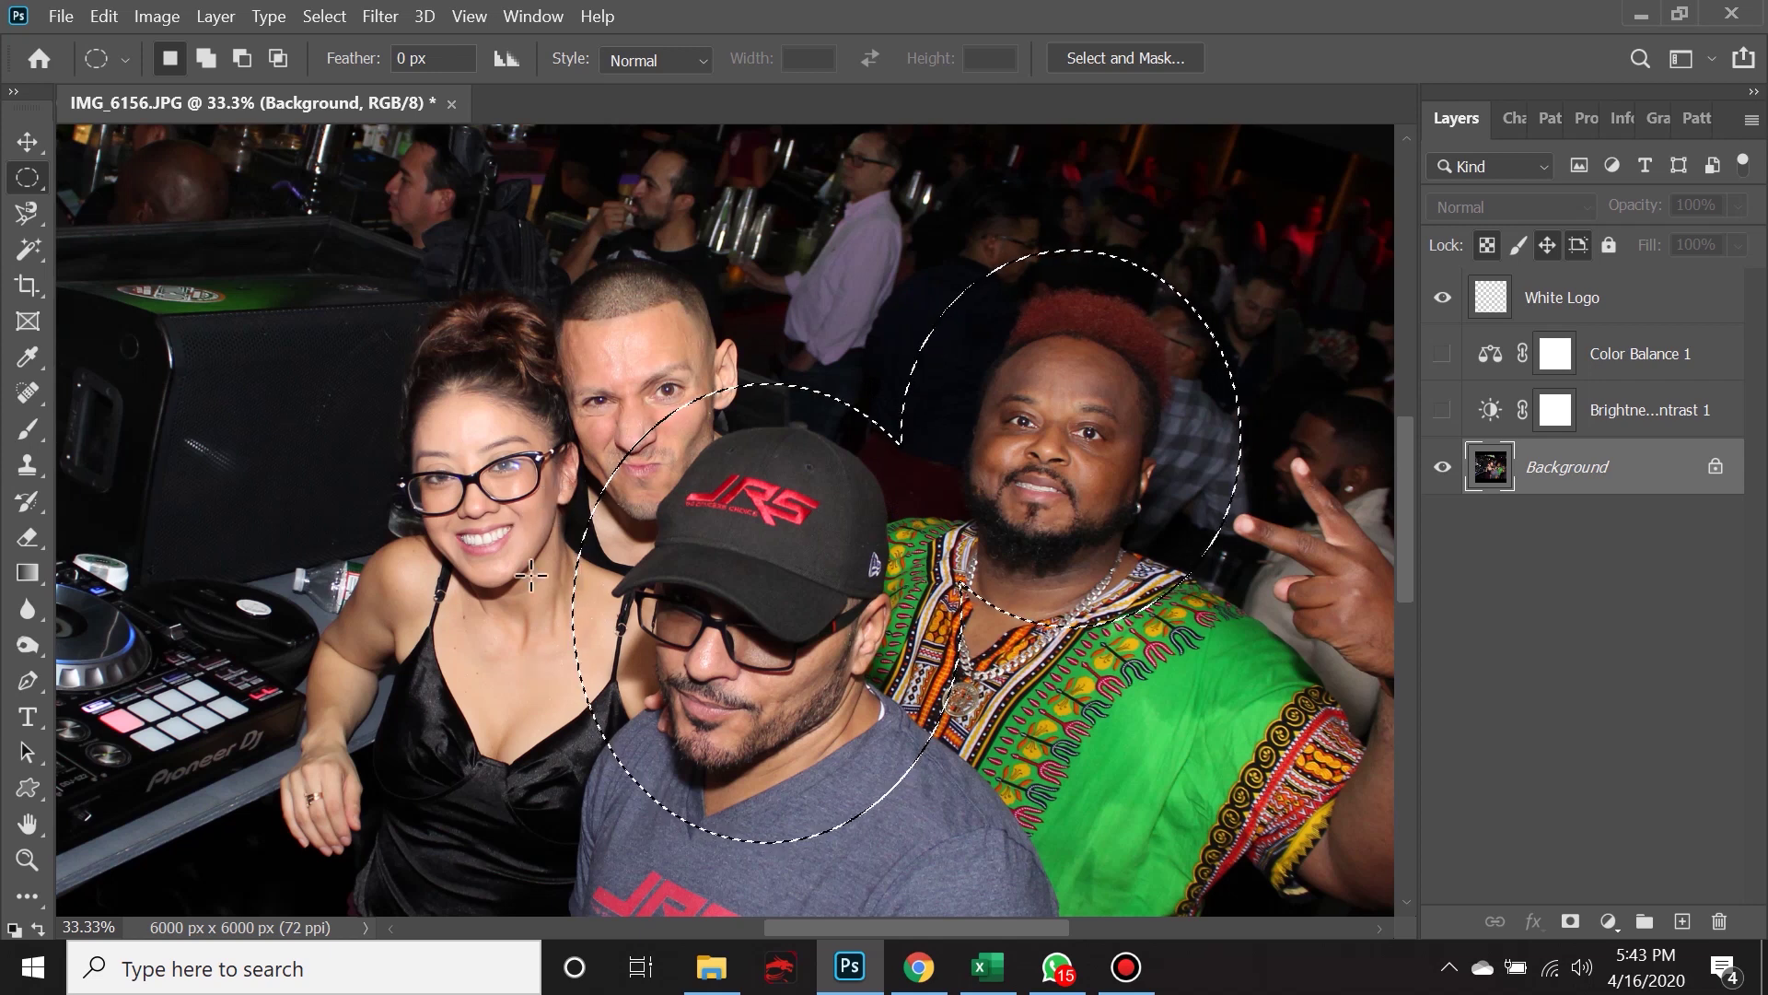
Add an ellipse around the woman with glasses and the man behind her, and copy the combined selection to a new layer.
key("shift")
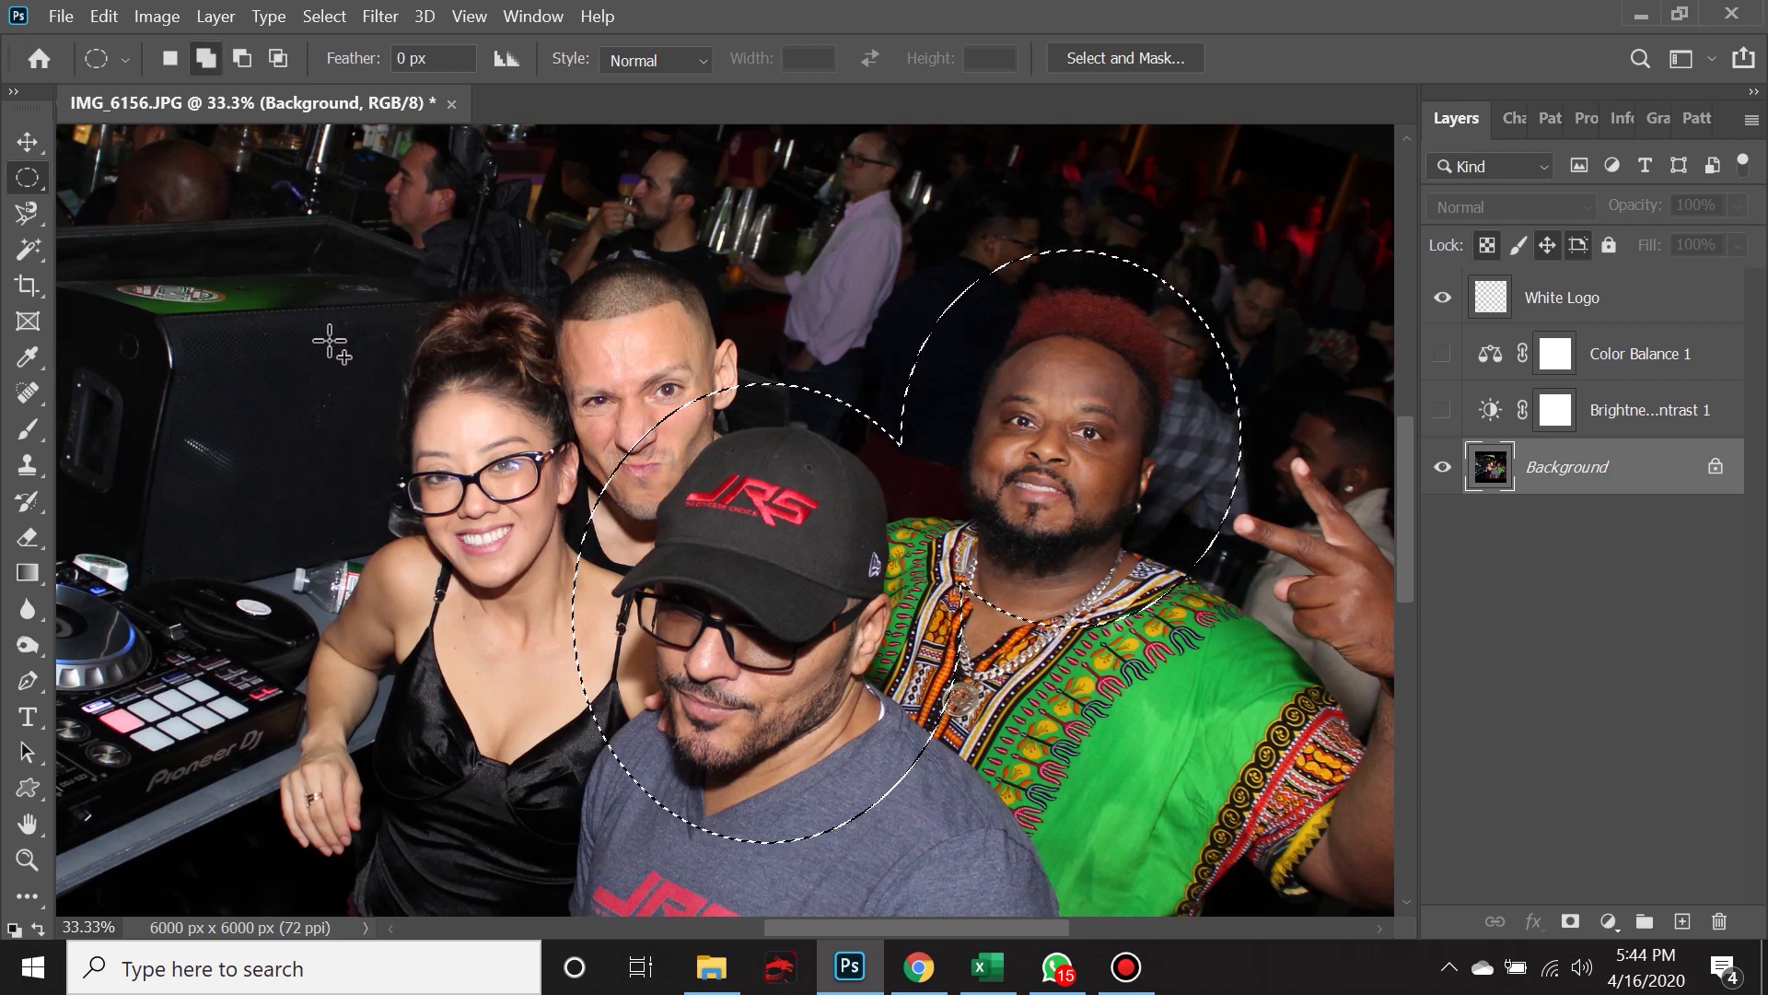
left_click_drag(294, 302, 829, 680)
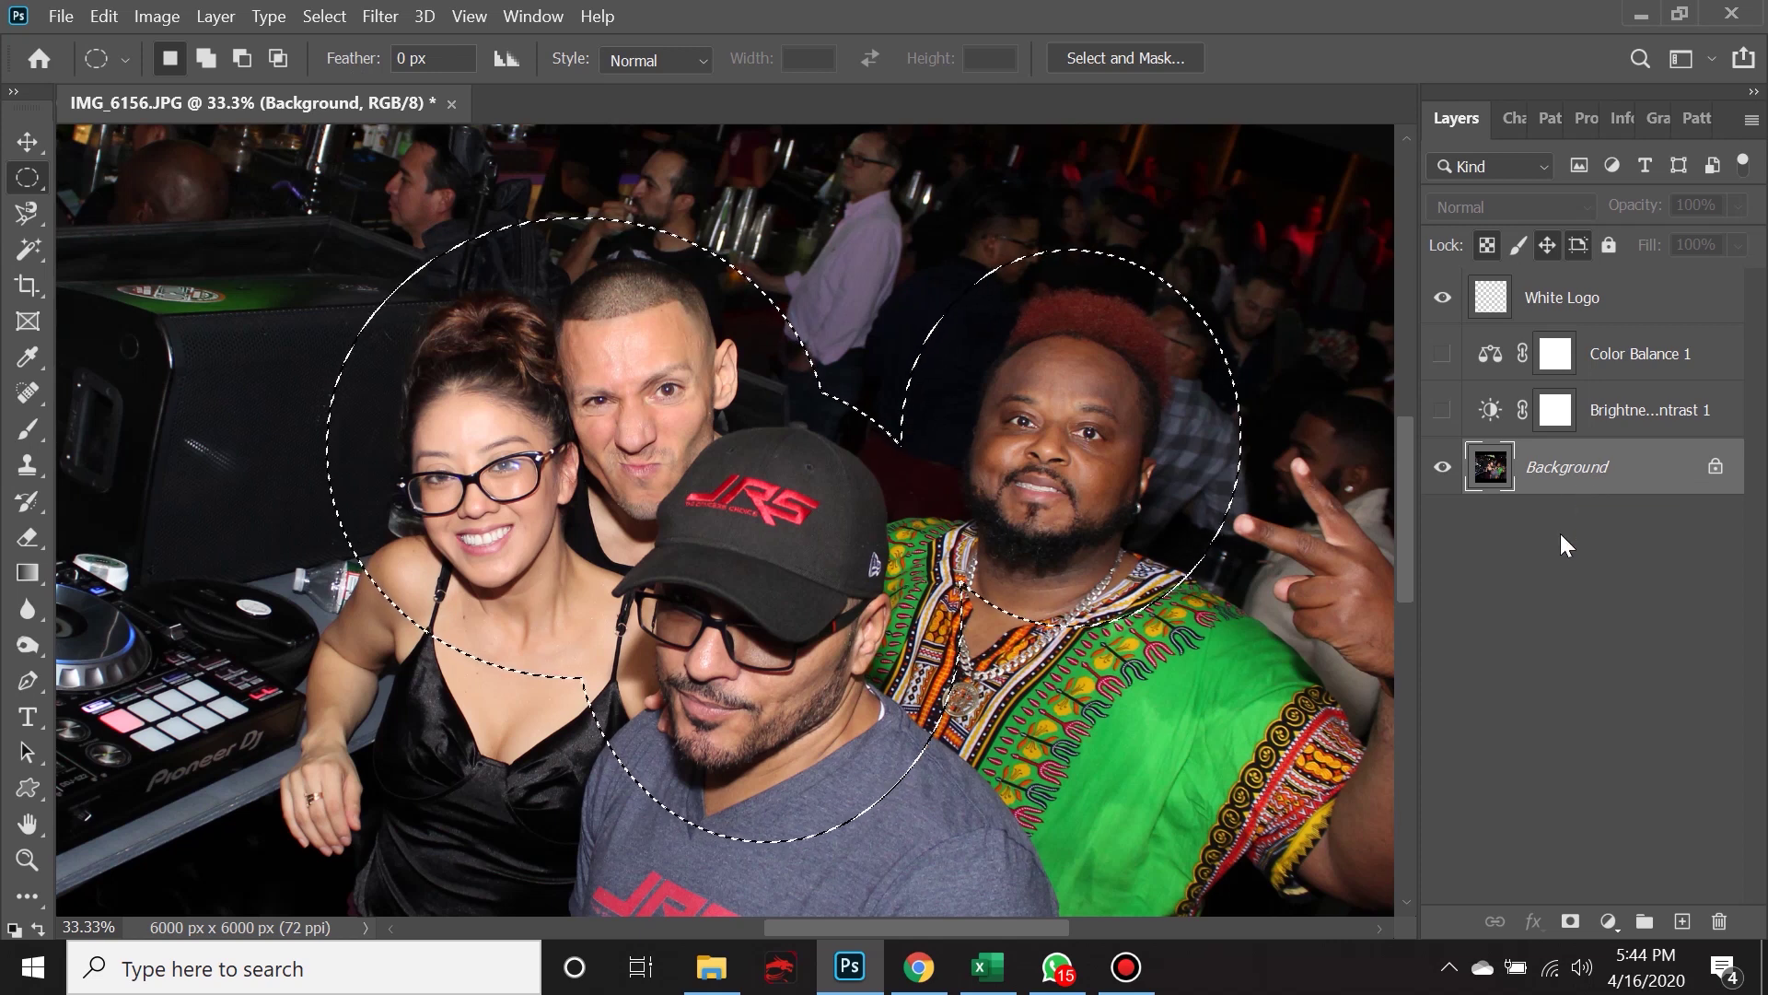
key("ctrl+j")
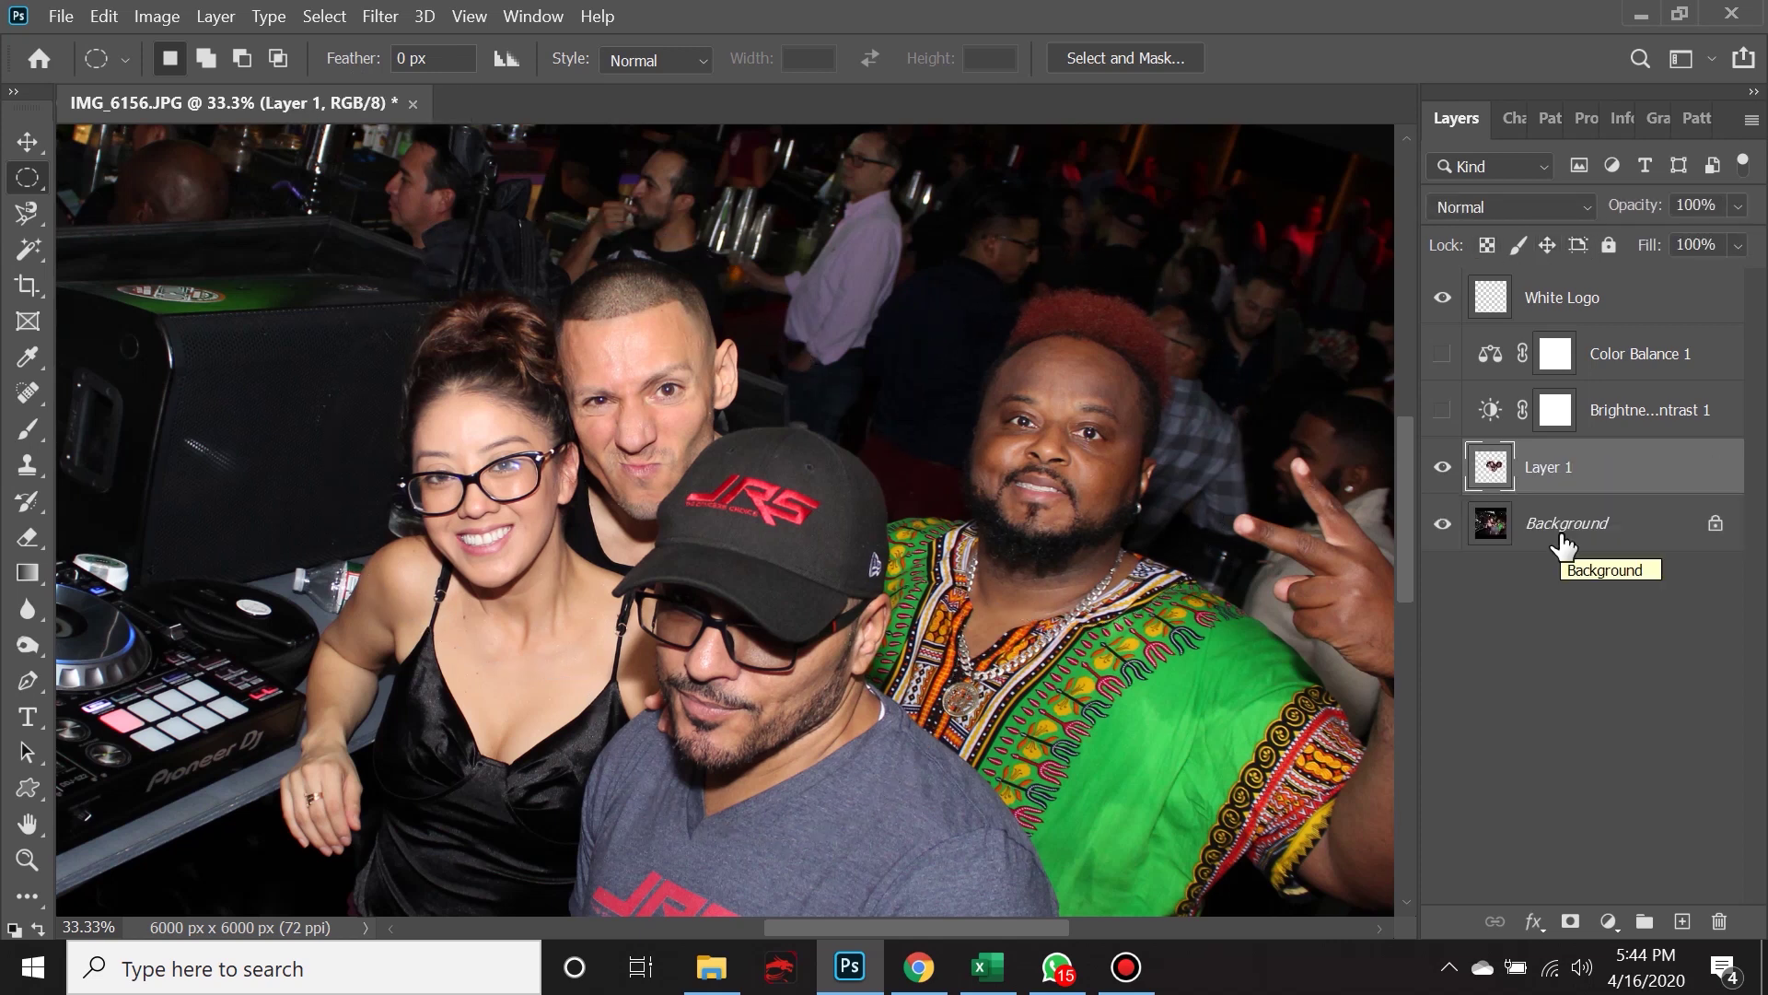
Toggle the Background layer's visibility to inspect the hard-edged cutout, leaving Background visible, and hide Layer 1.
left_click(1443, 525)
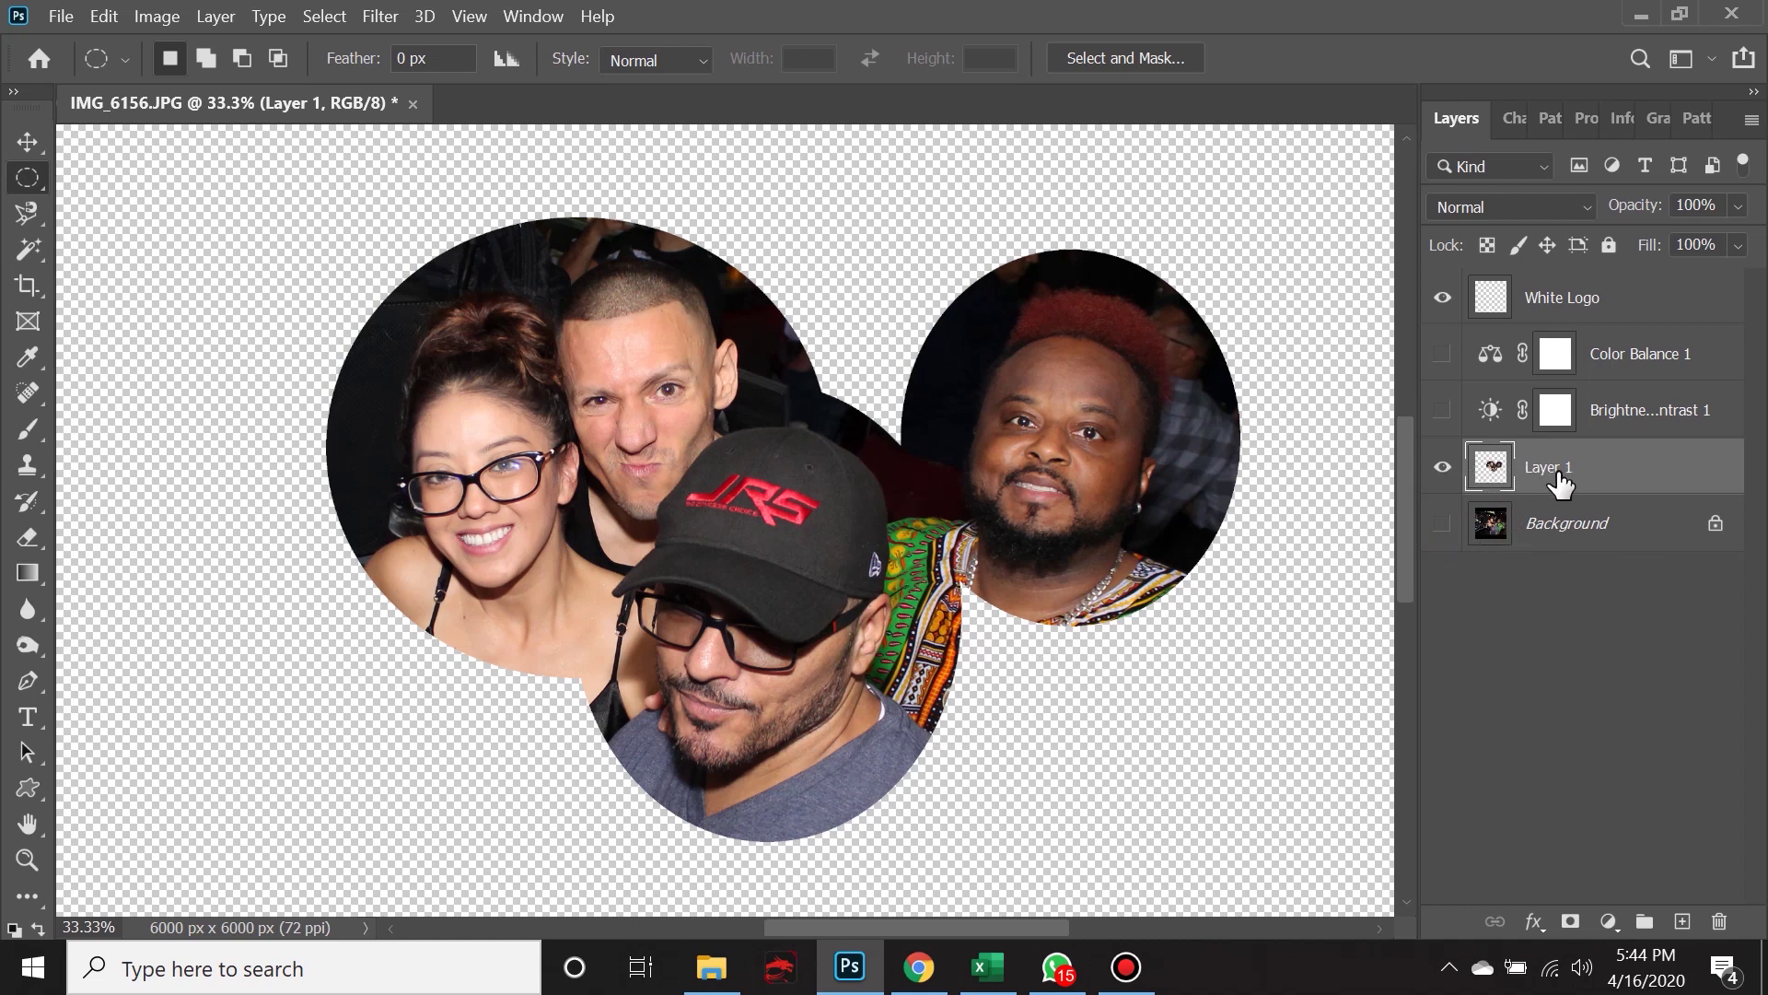
left_click(1443, 525)
left_click(1442, 525)
left_click(1442, 525)
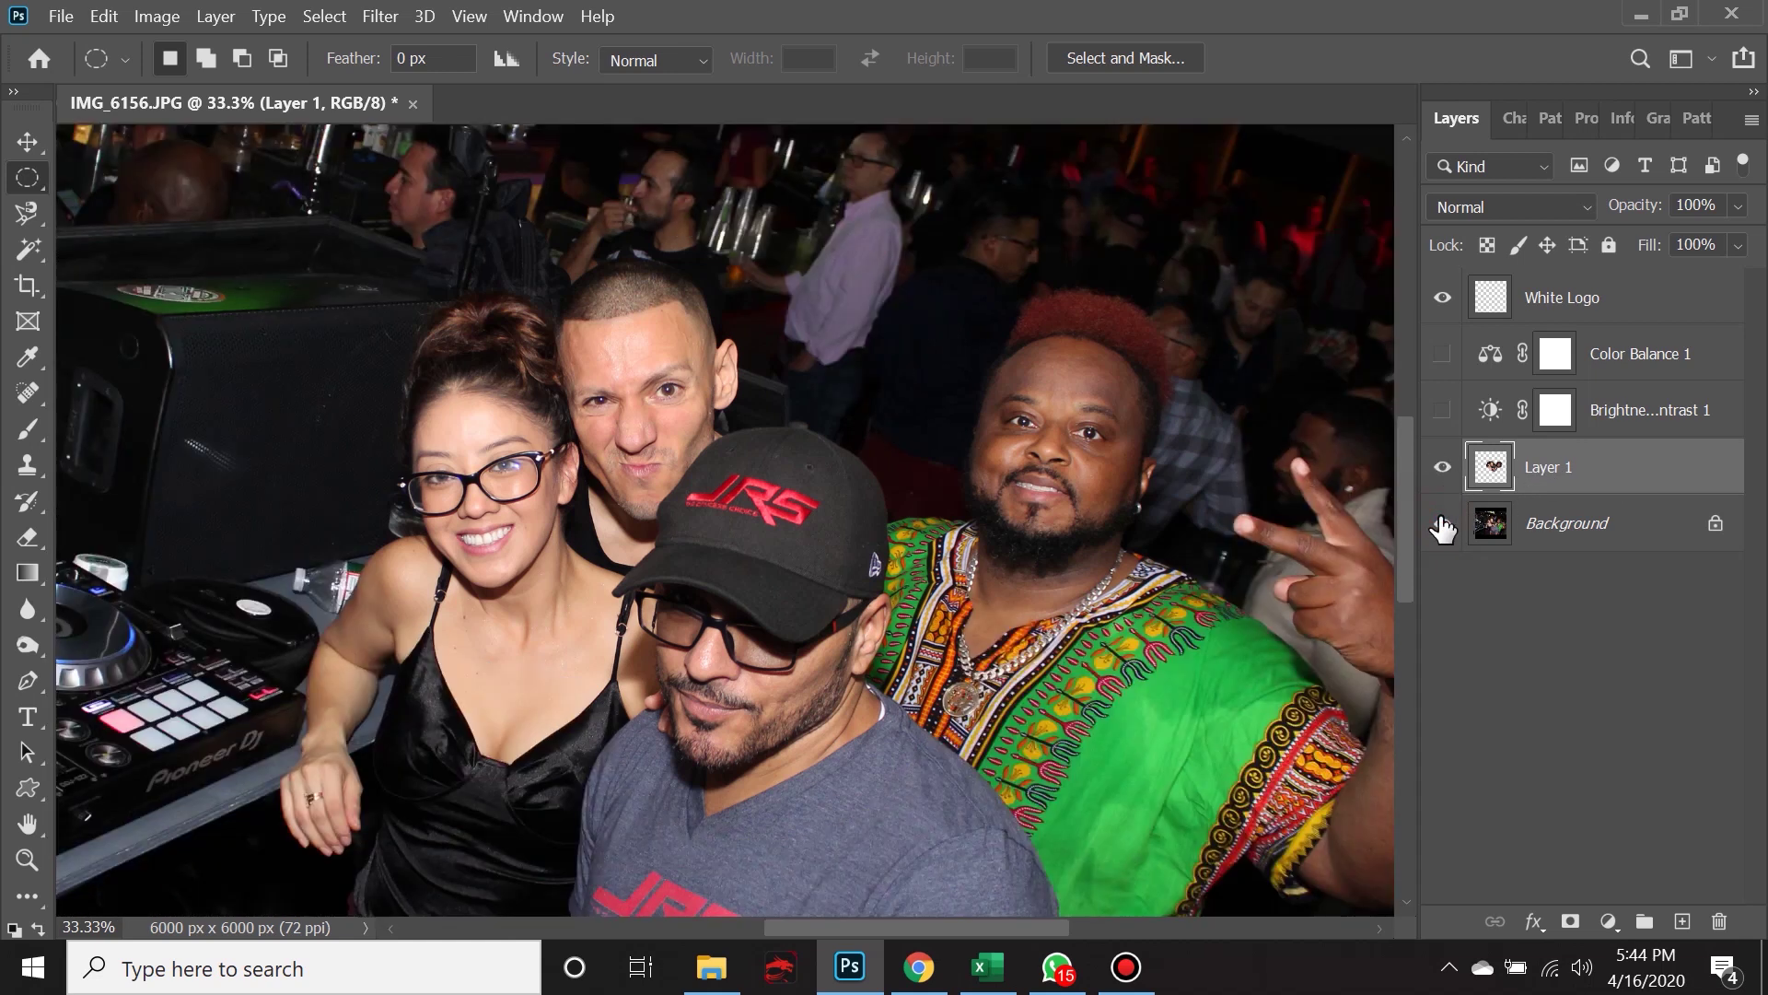
left_click(1442, 525)
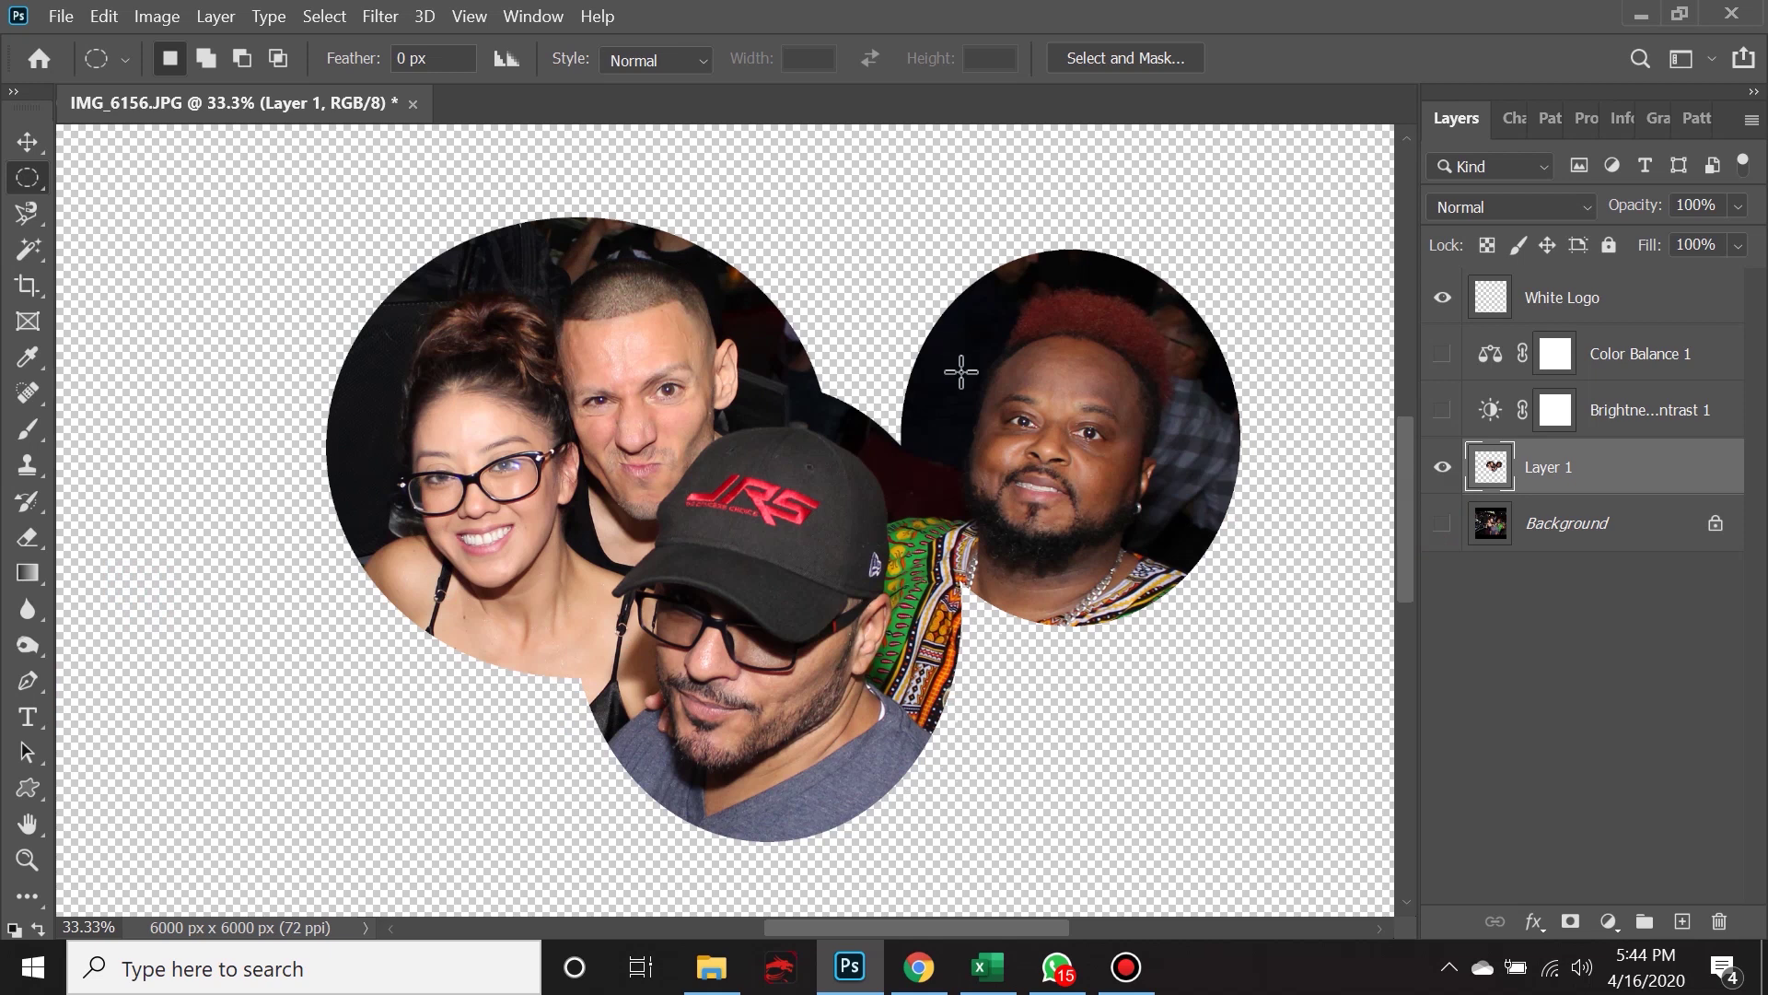
left_click(1441, 525)
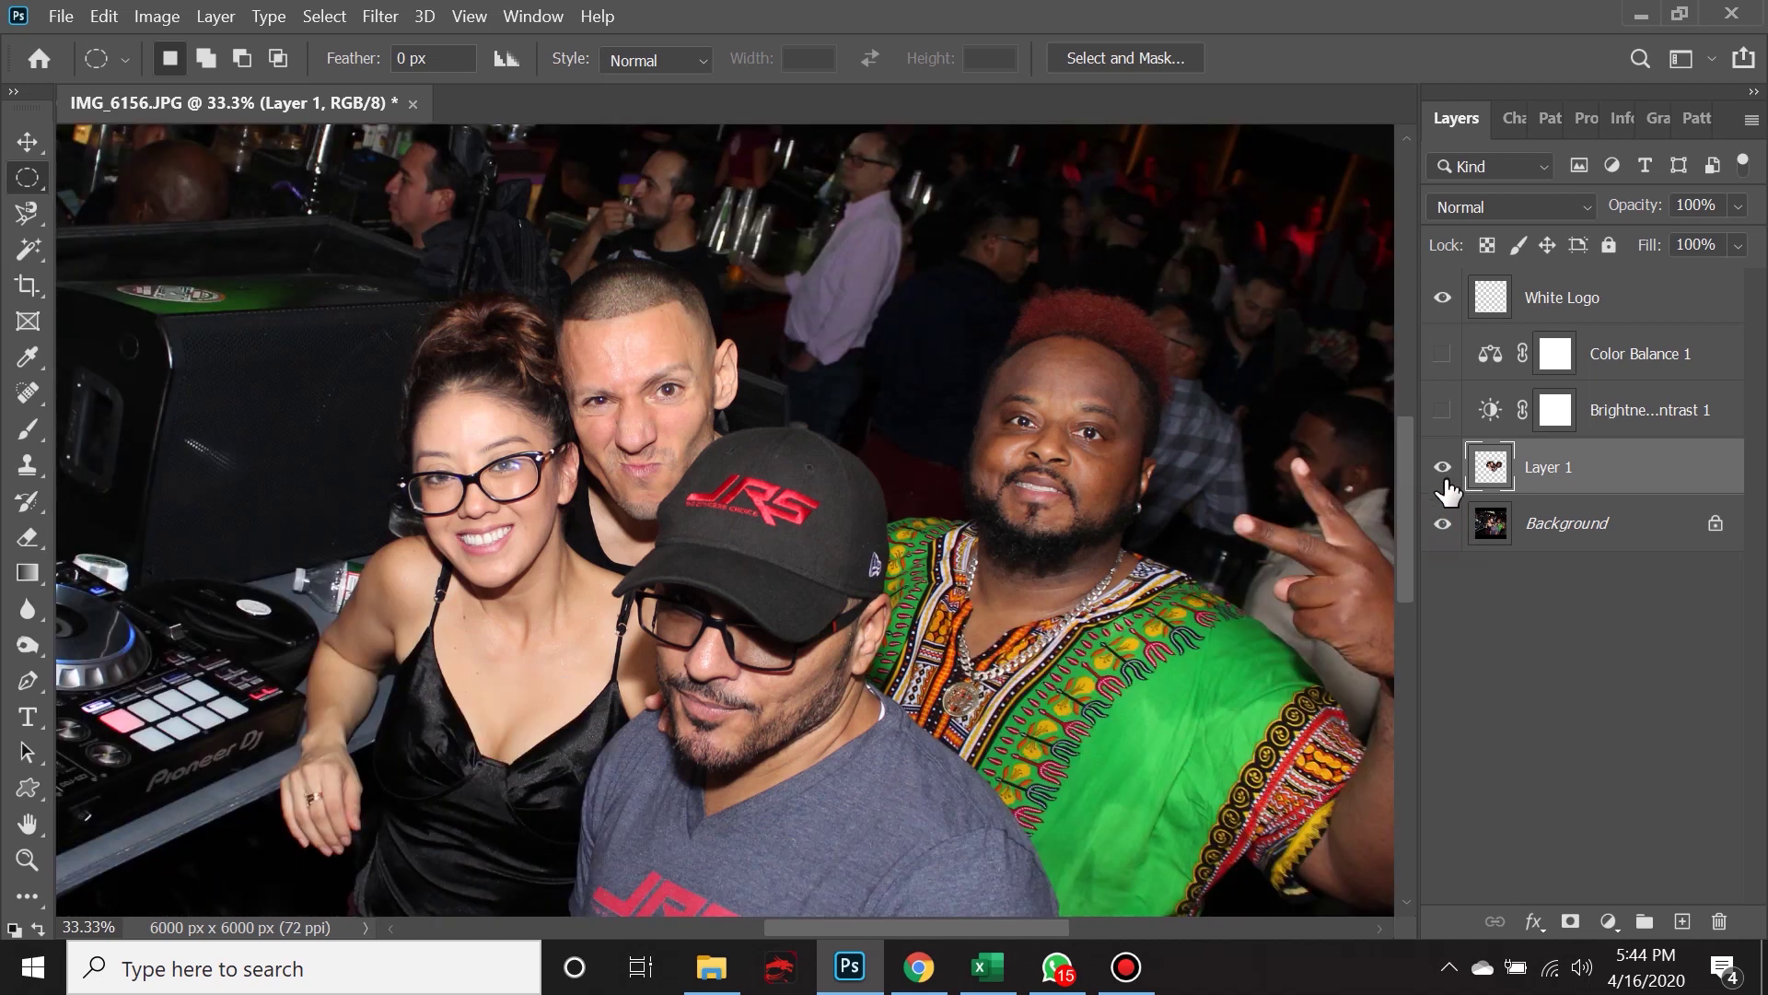
left_click(1443, 470)
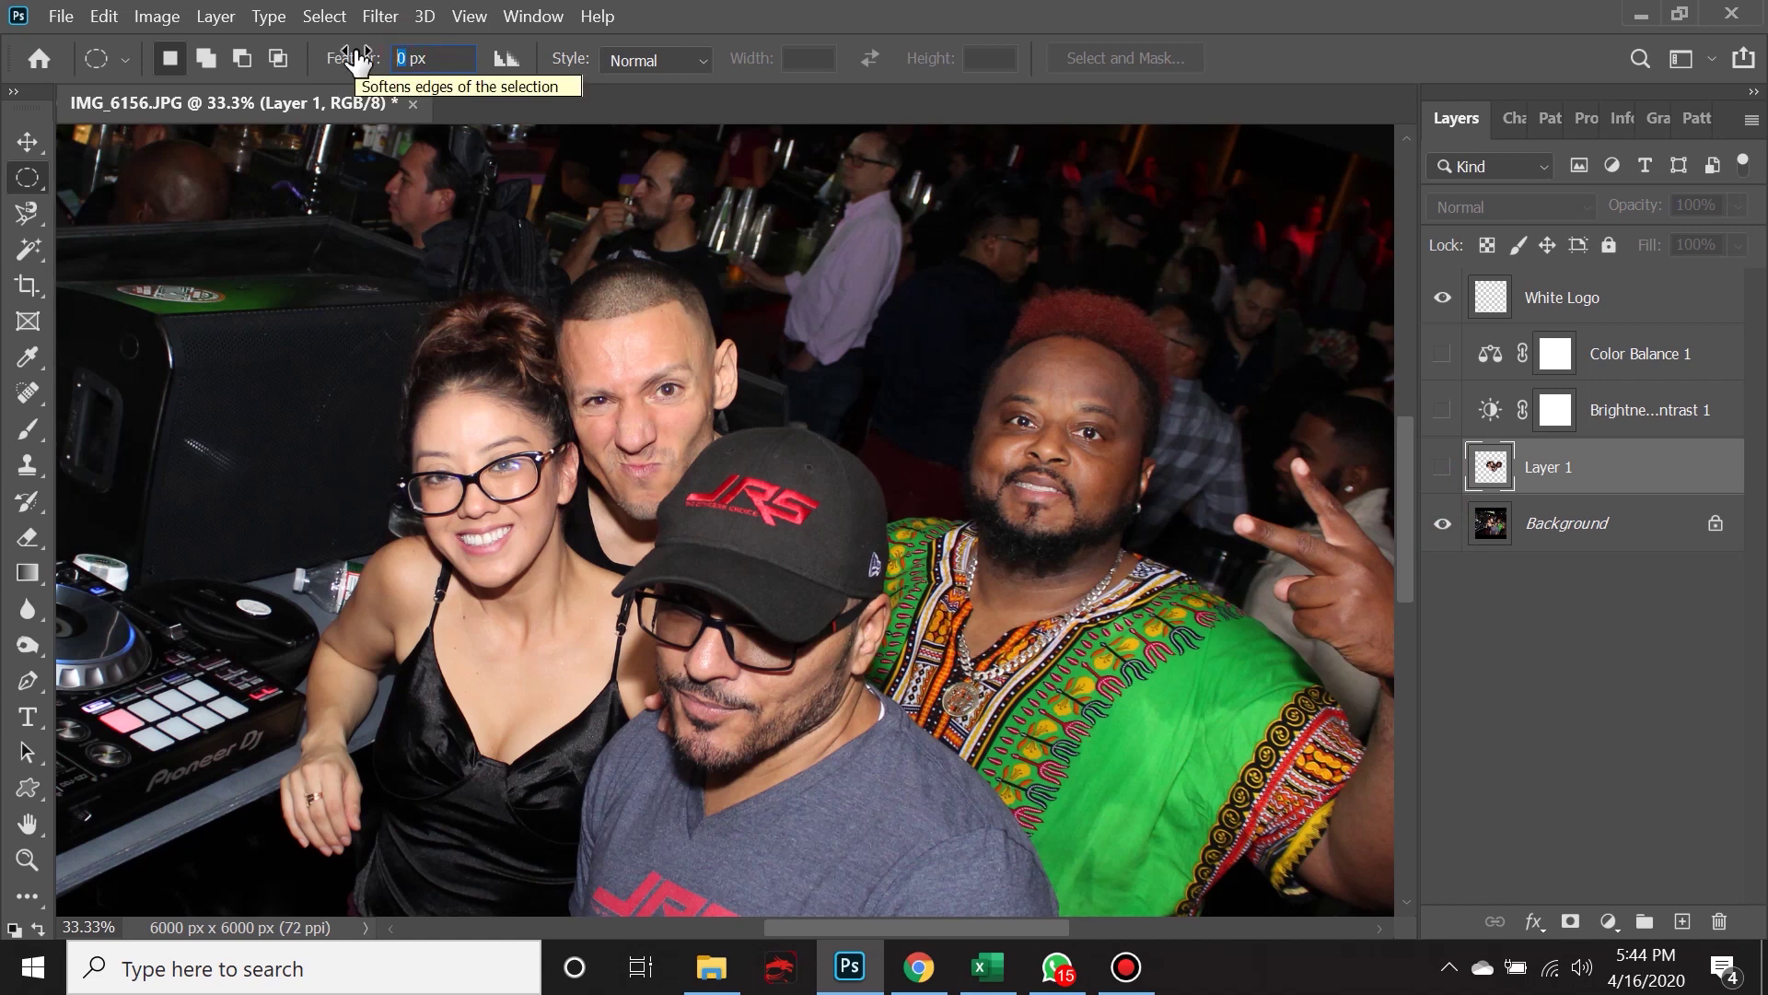
With a 50 px feather, select the same heads again using three combined ellipses: green-shirt man, man in cap, woman with man behind.
type("50")
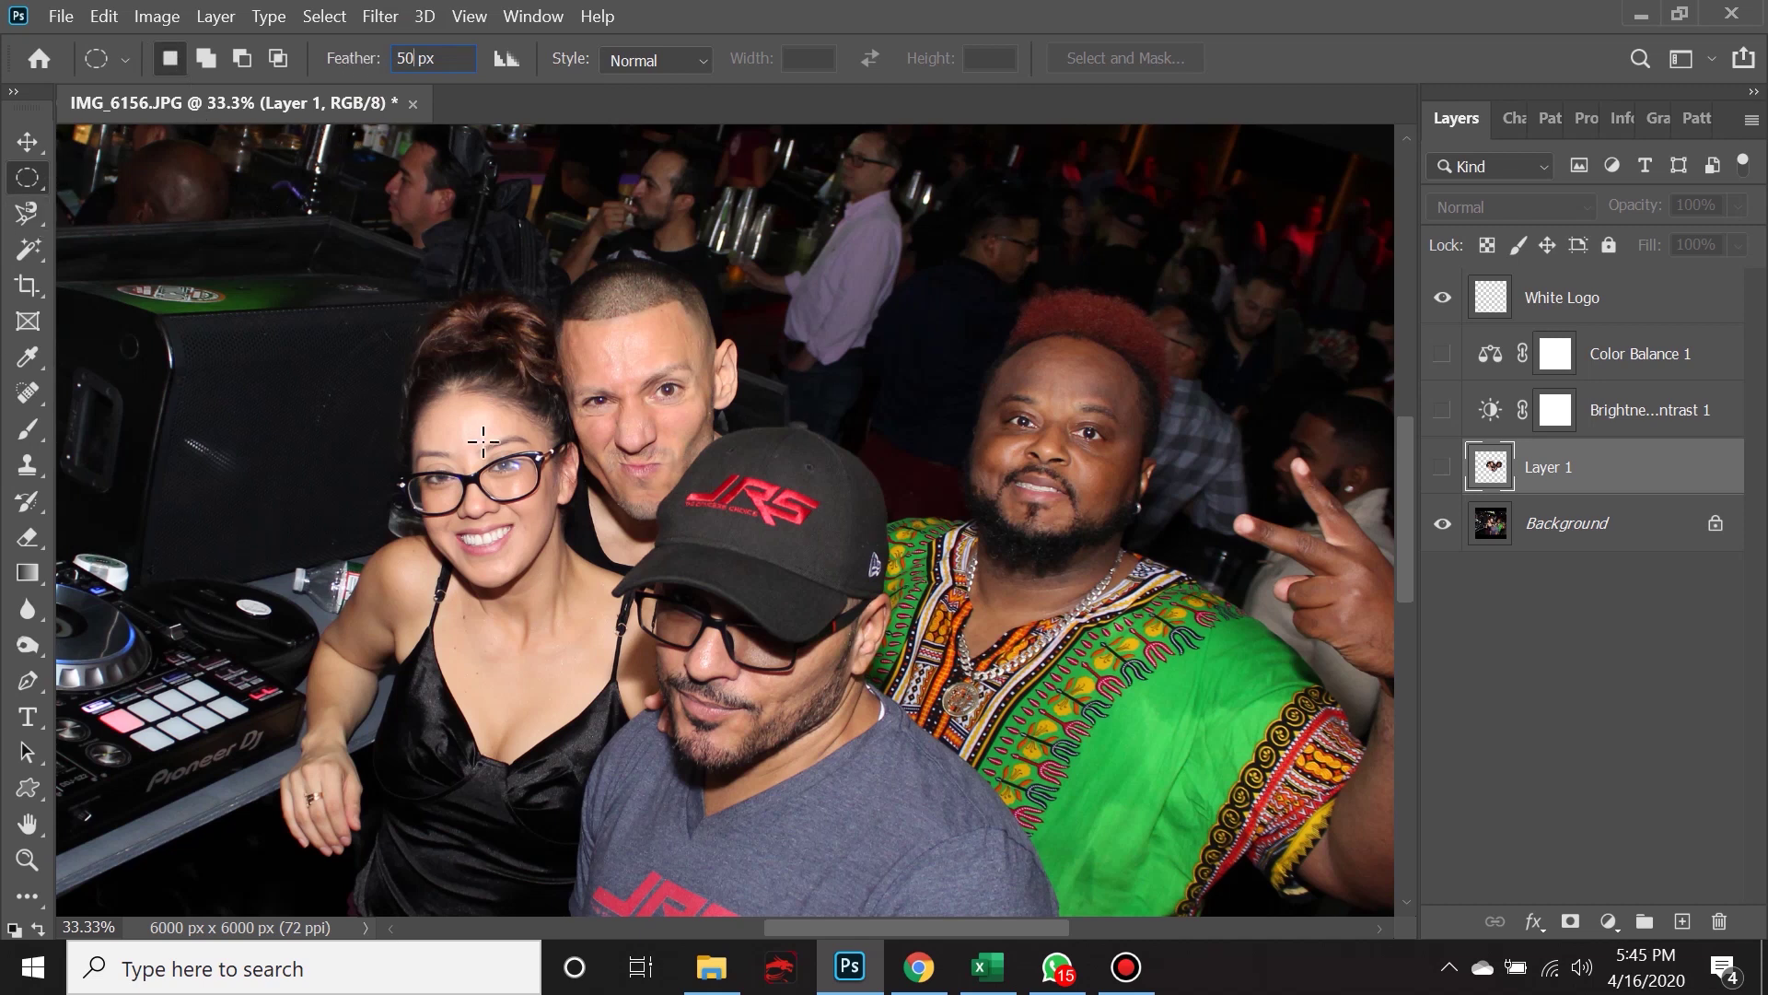
left_click_drag(958, 274, 1207, 663)
left_click(211, 55)
left_click_drag(604, 429, 1015, 838)
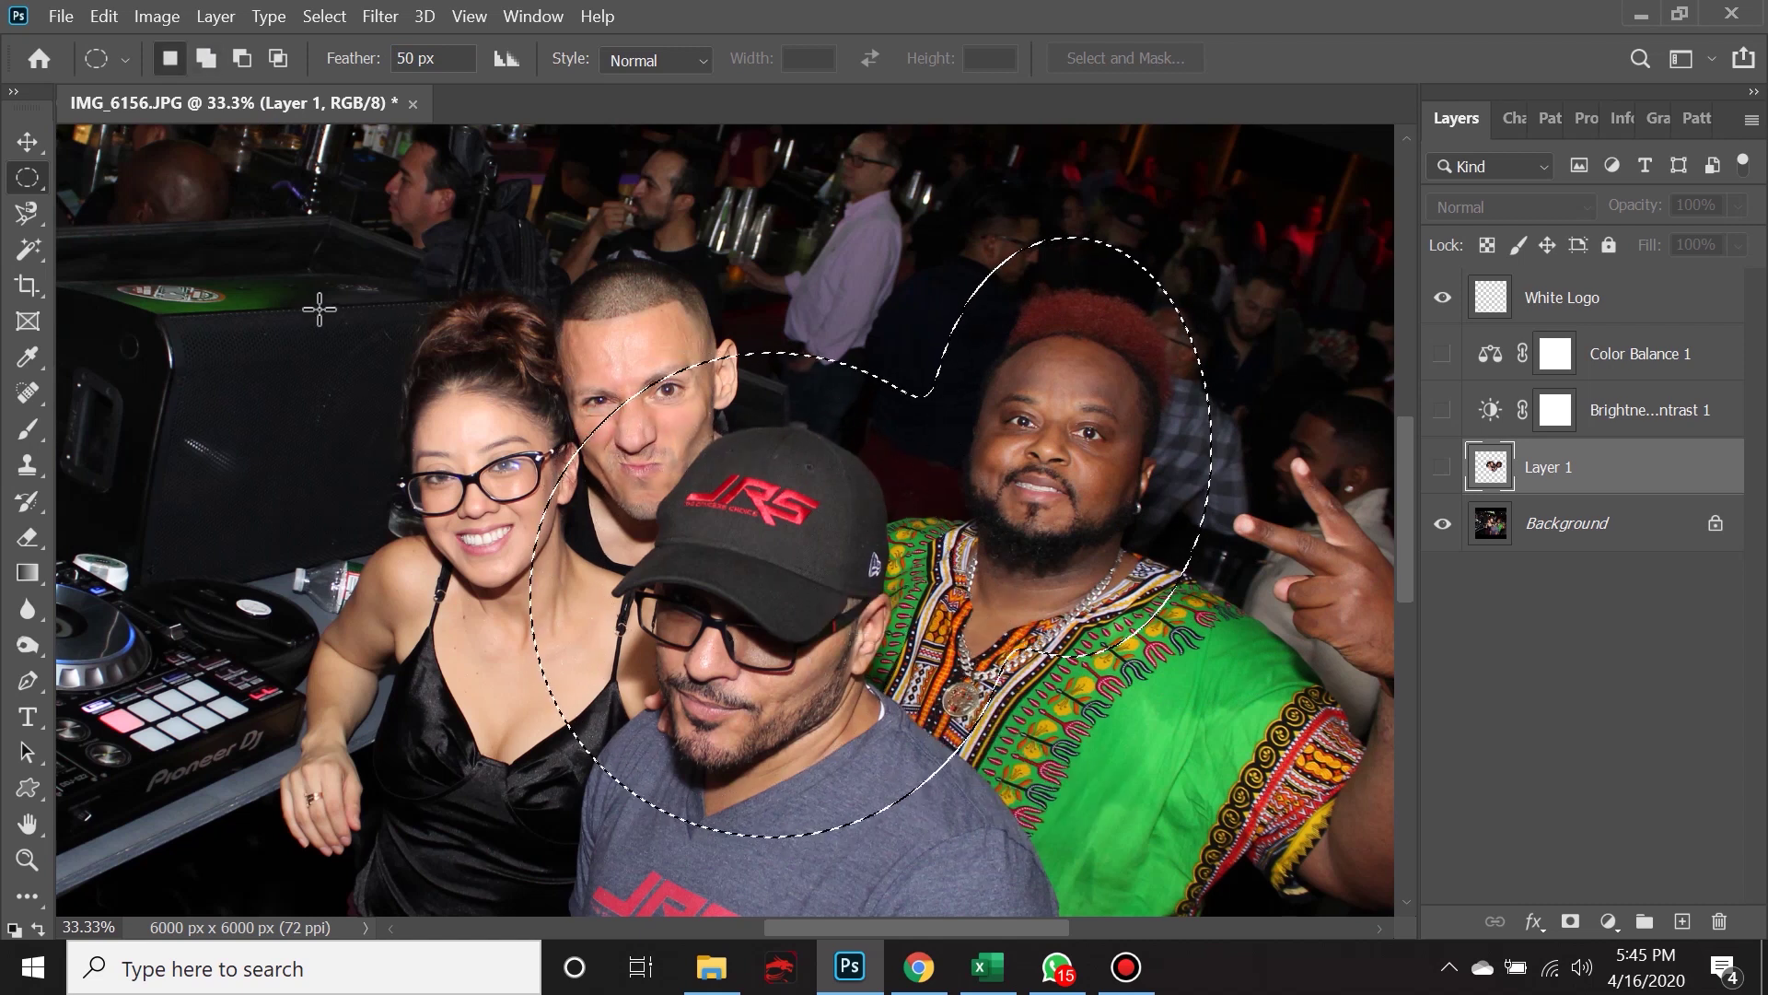
left_click_drag(313, 247, 834, 656)
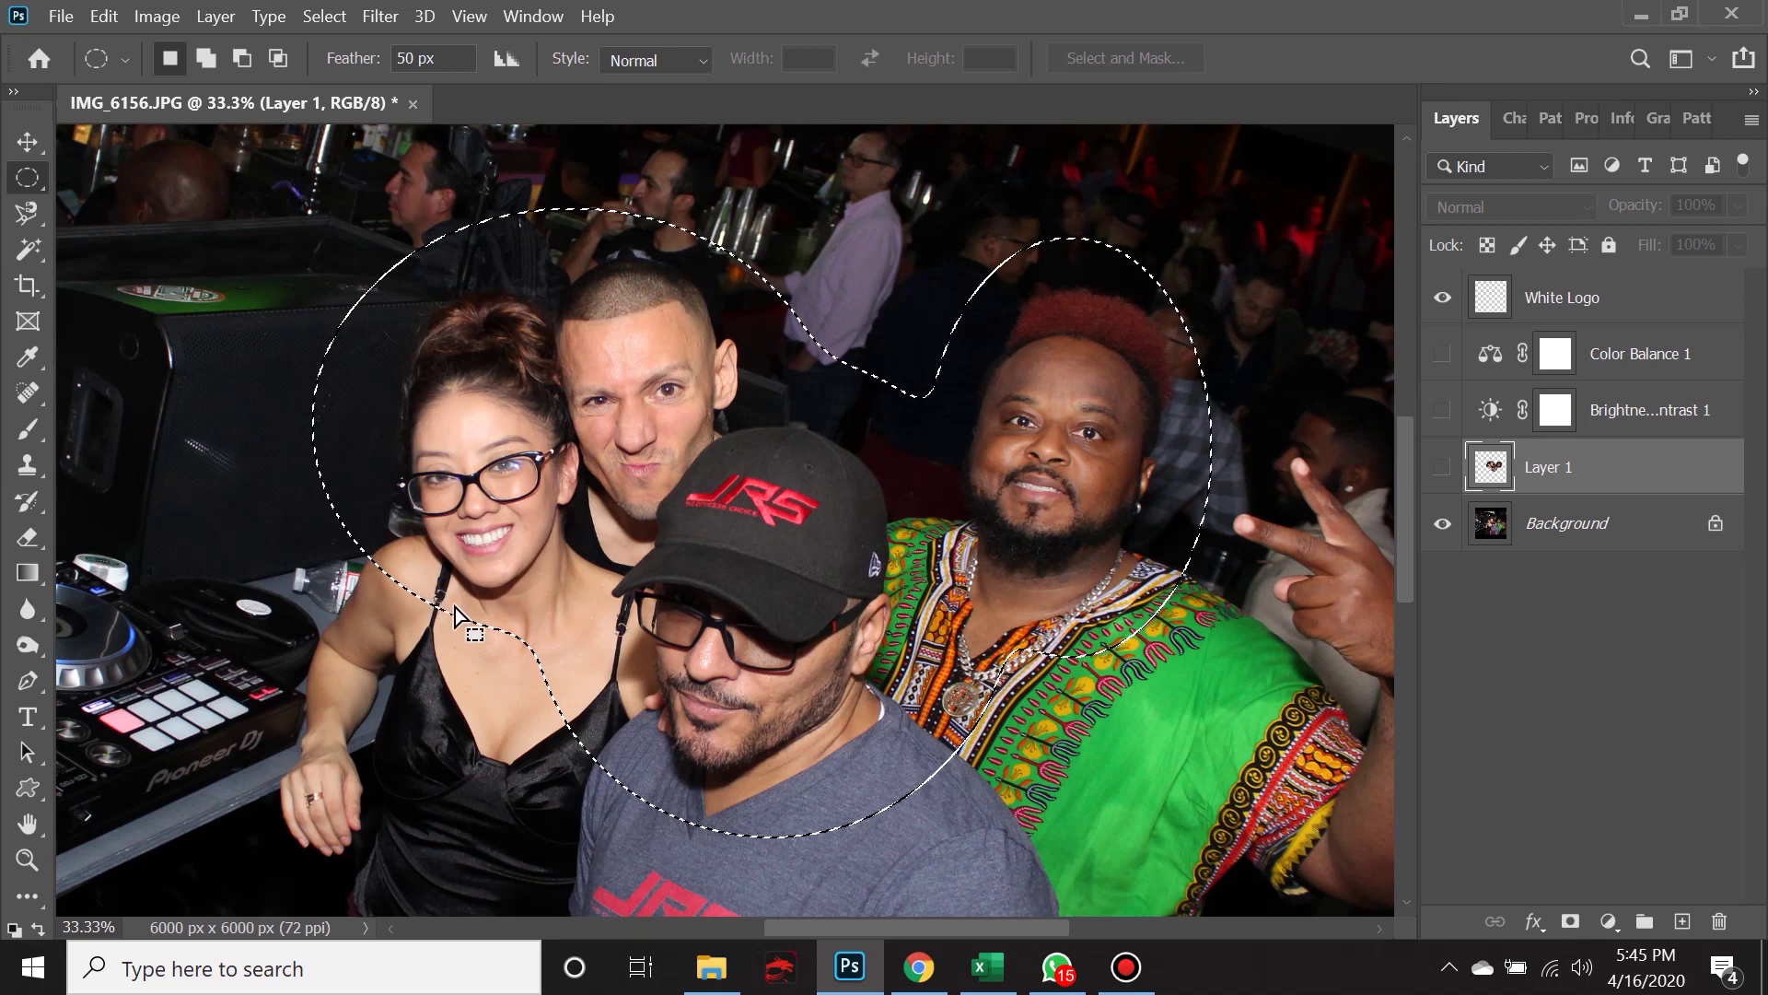
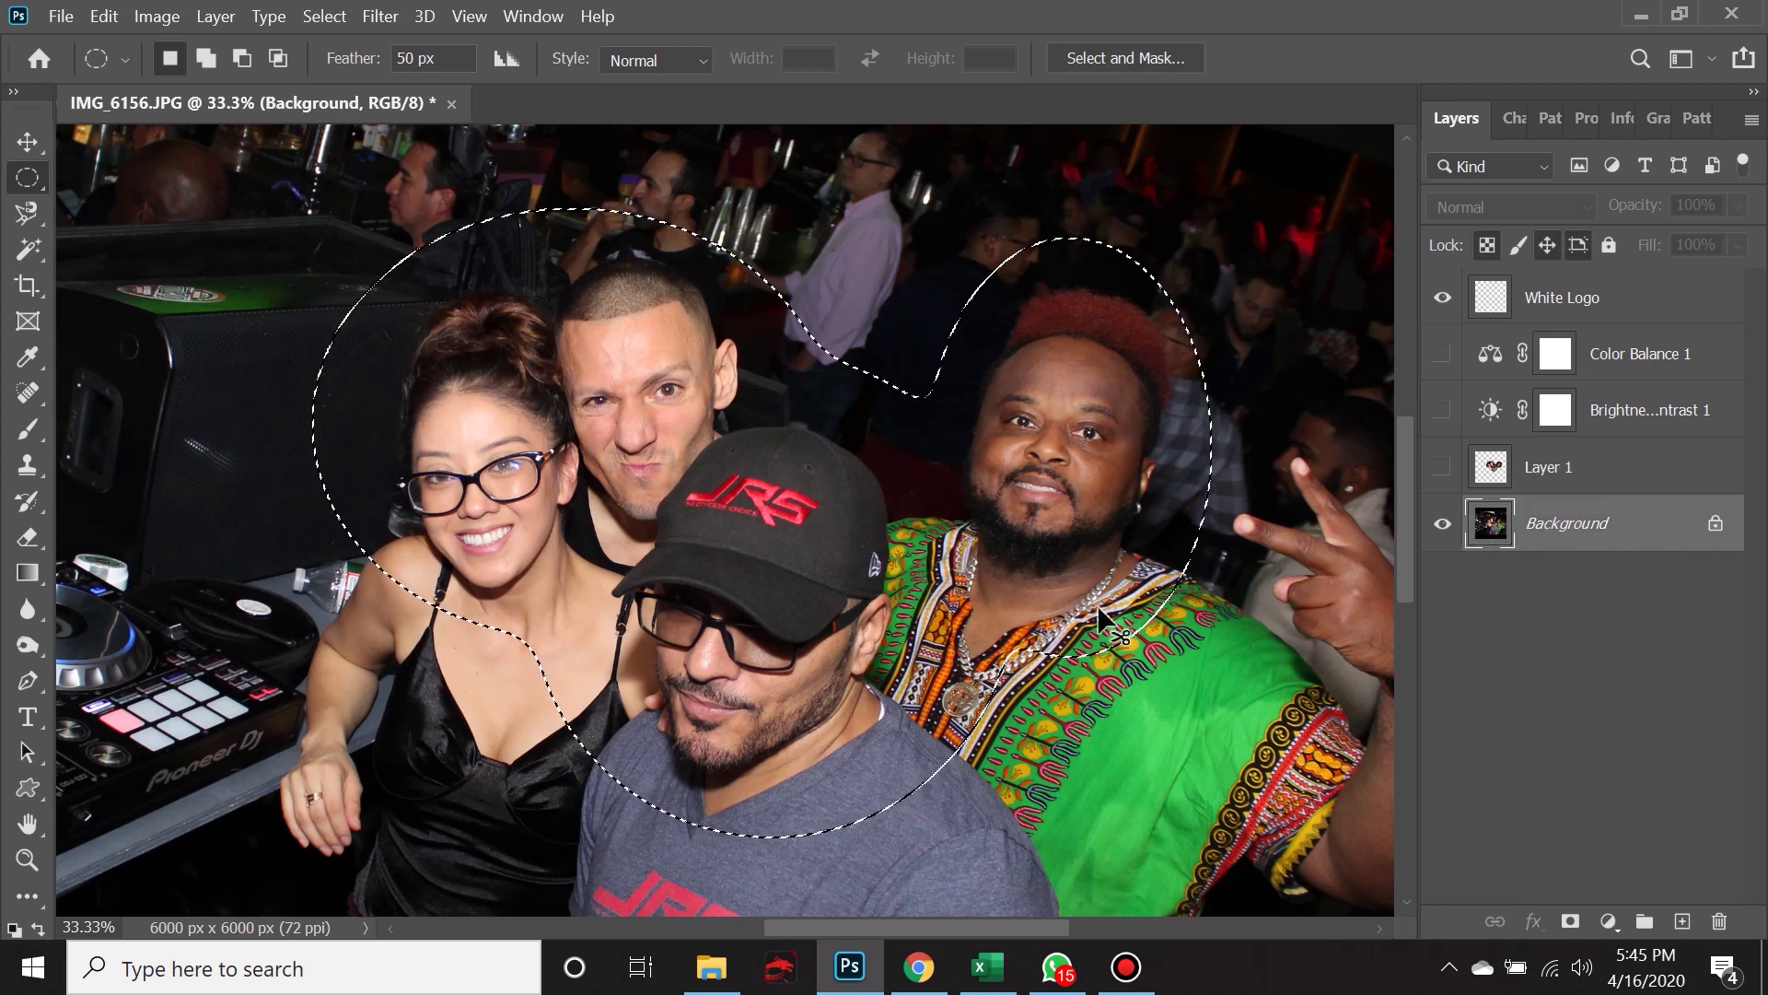
Copy the feathered selection to a new layer and hide the Background layer to isolate the soft-edged cutout.
key("ctrl+j")
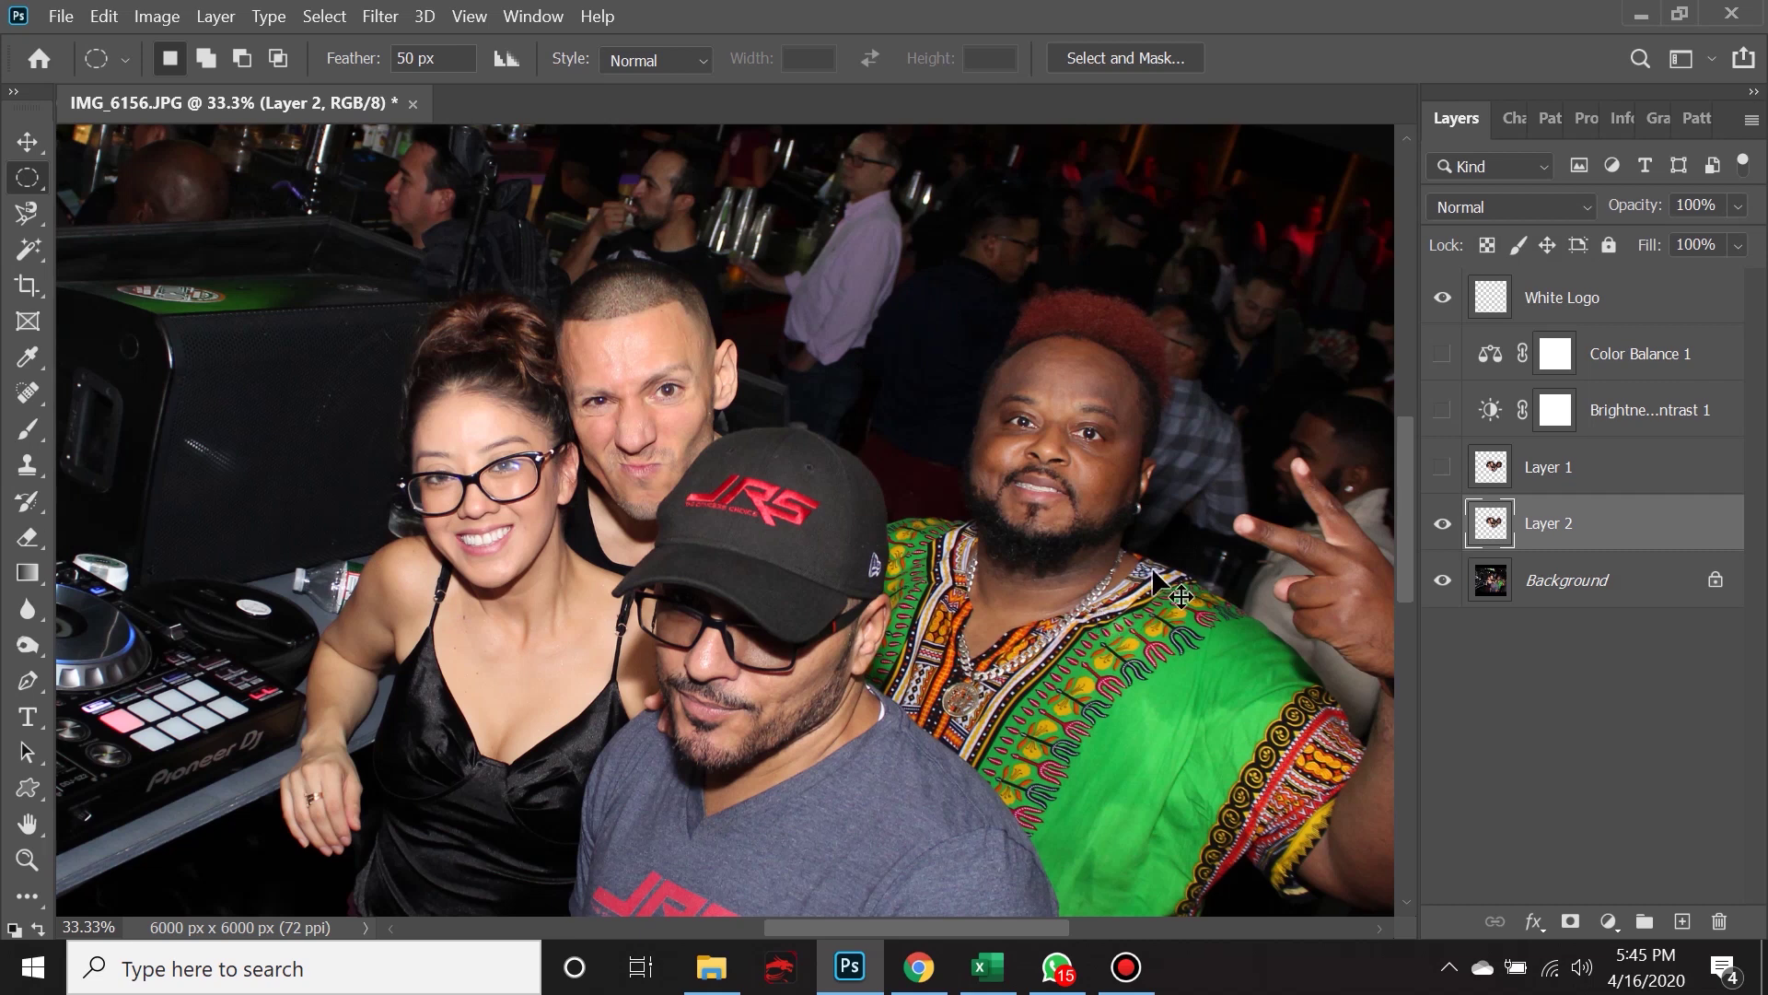
left_click(1444, 582)
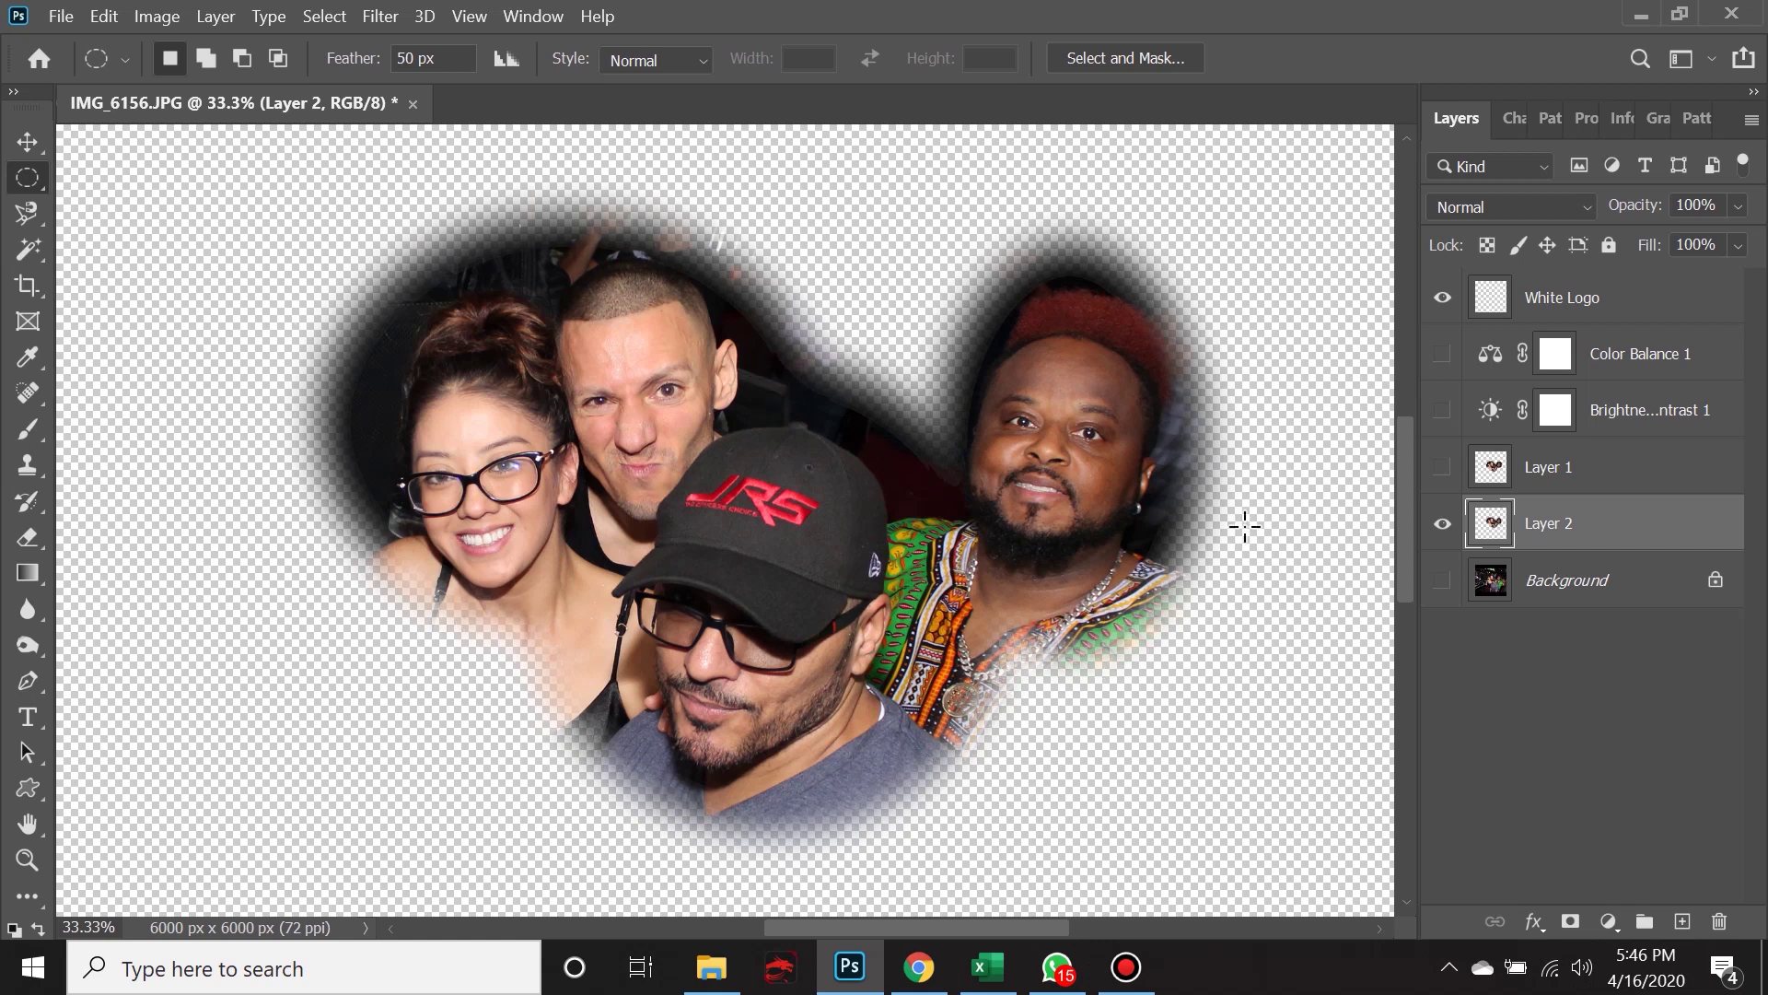
Create a new layer filled with solid red and place it directly beneath the feathered cutout, Layer 2.
left_click(1579, 489)
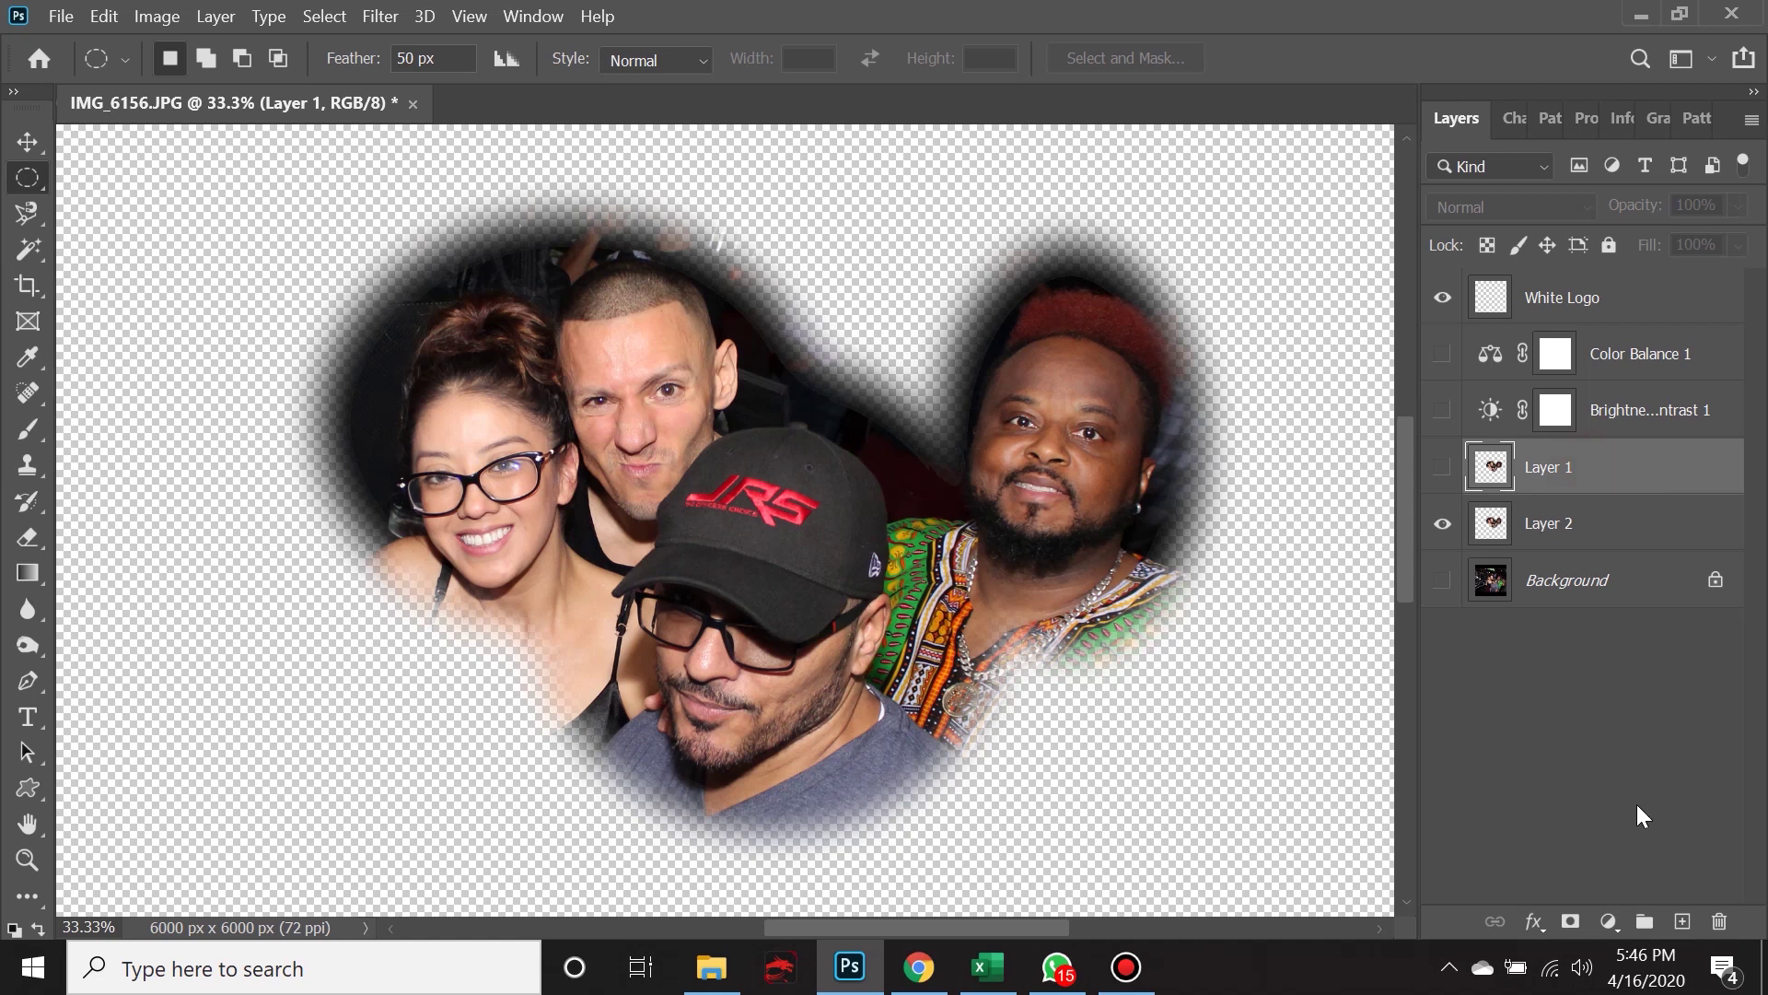
left_click(1682, 921)
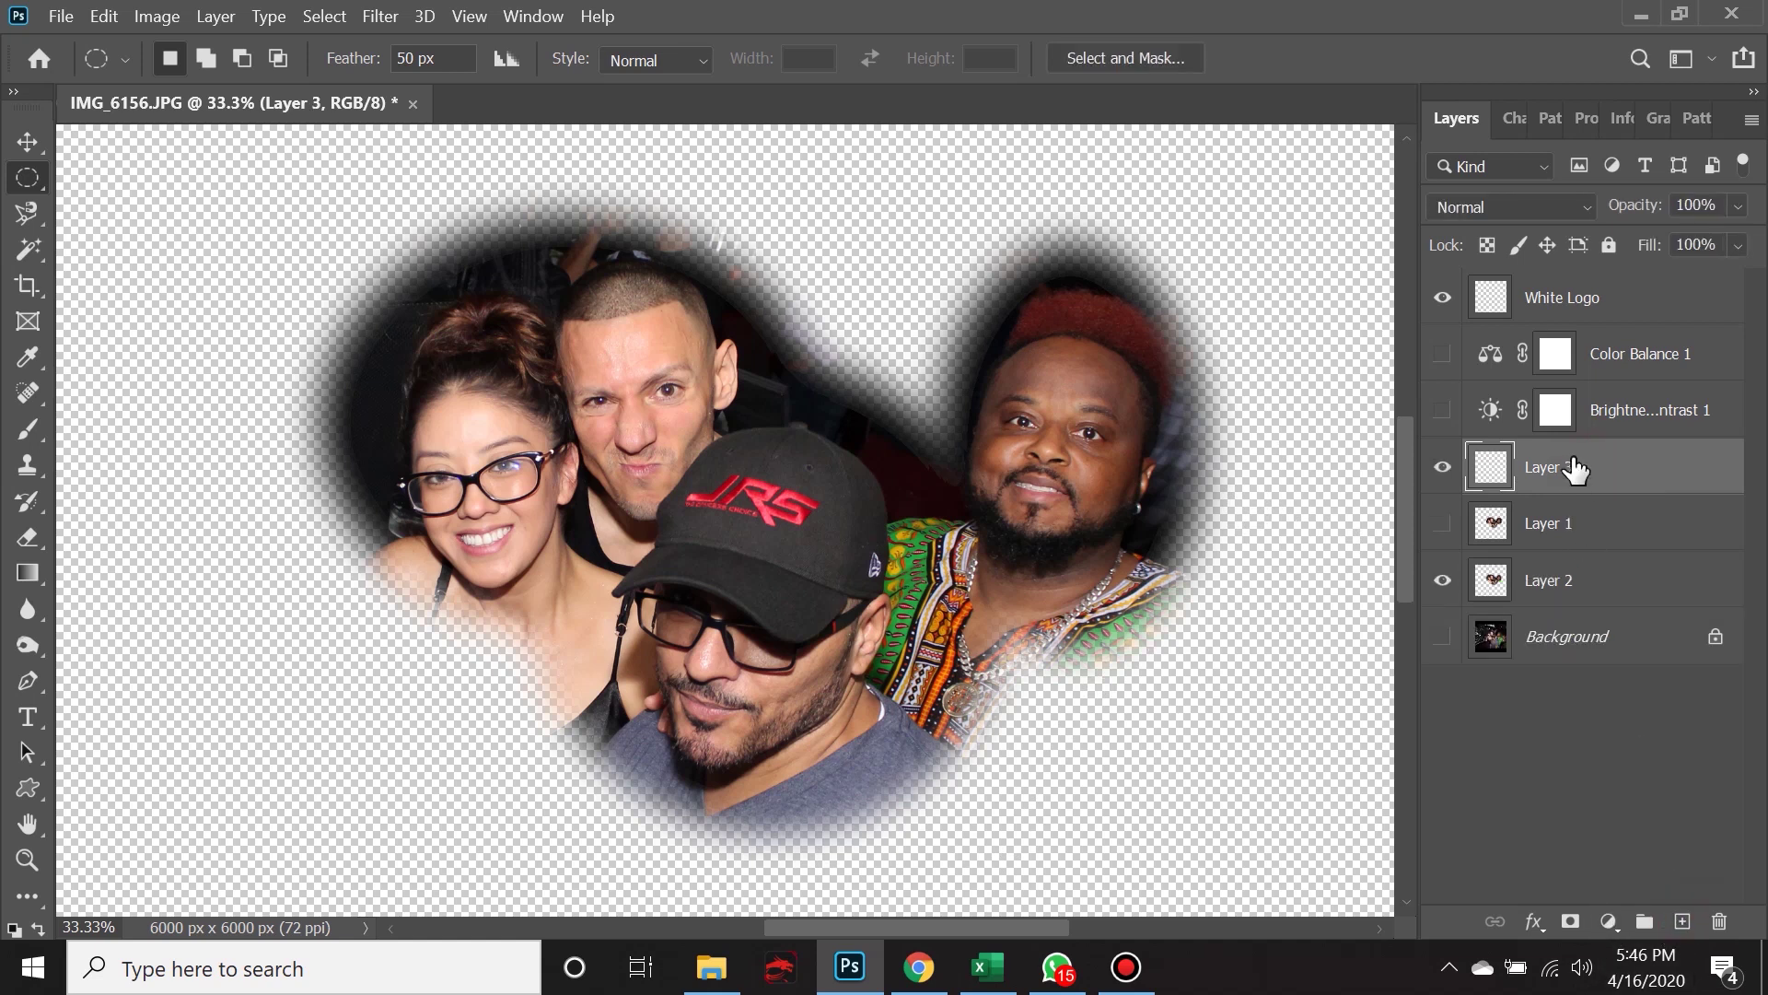
key("i")
key("shift+F5")
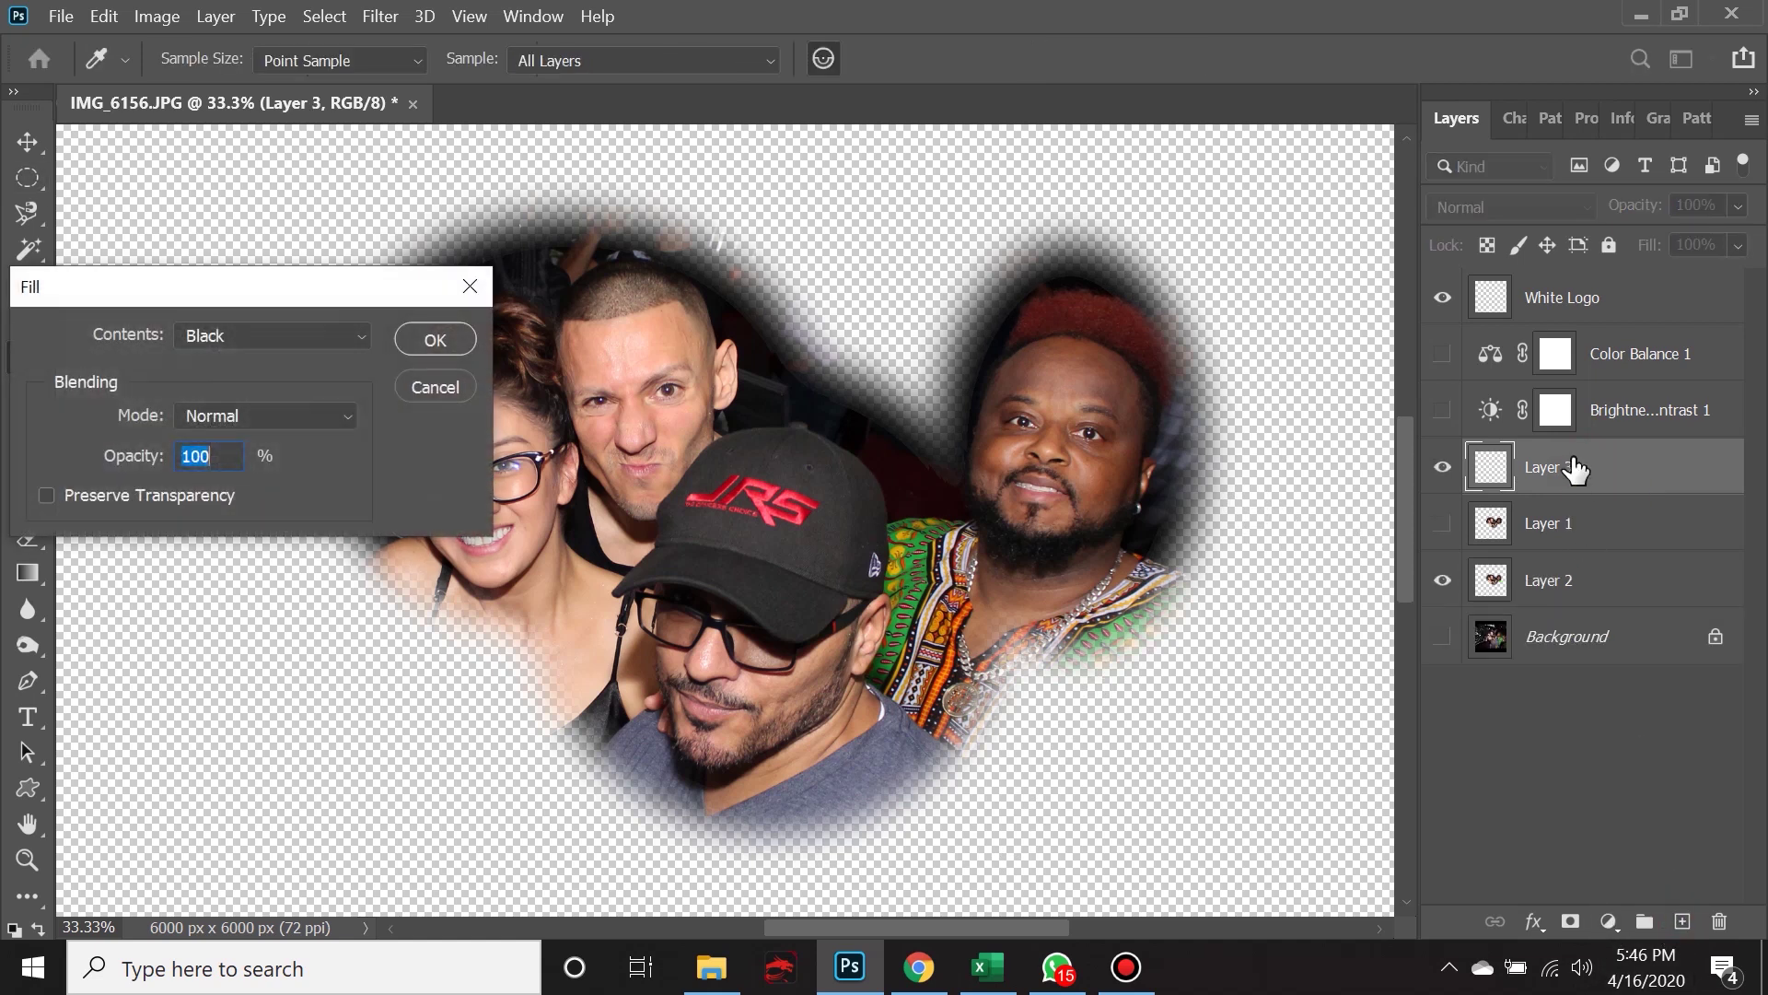
left_click(207, 335)
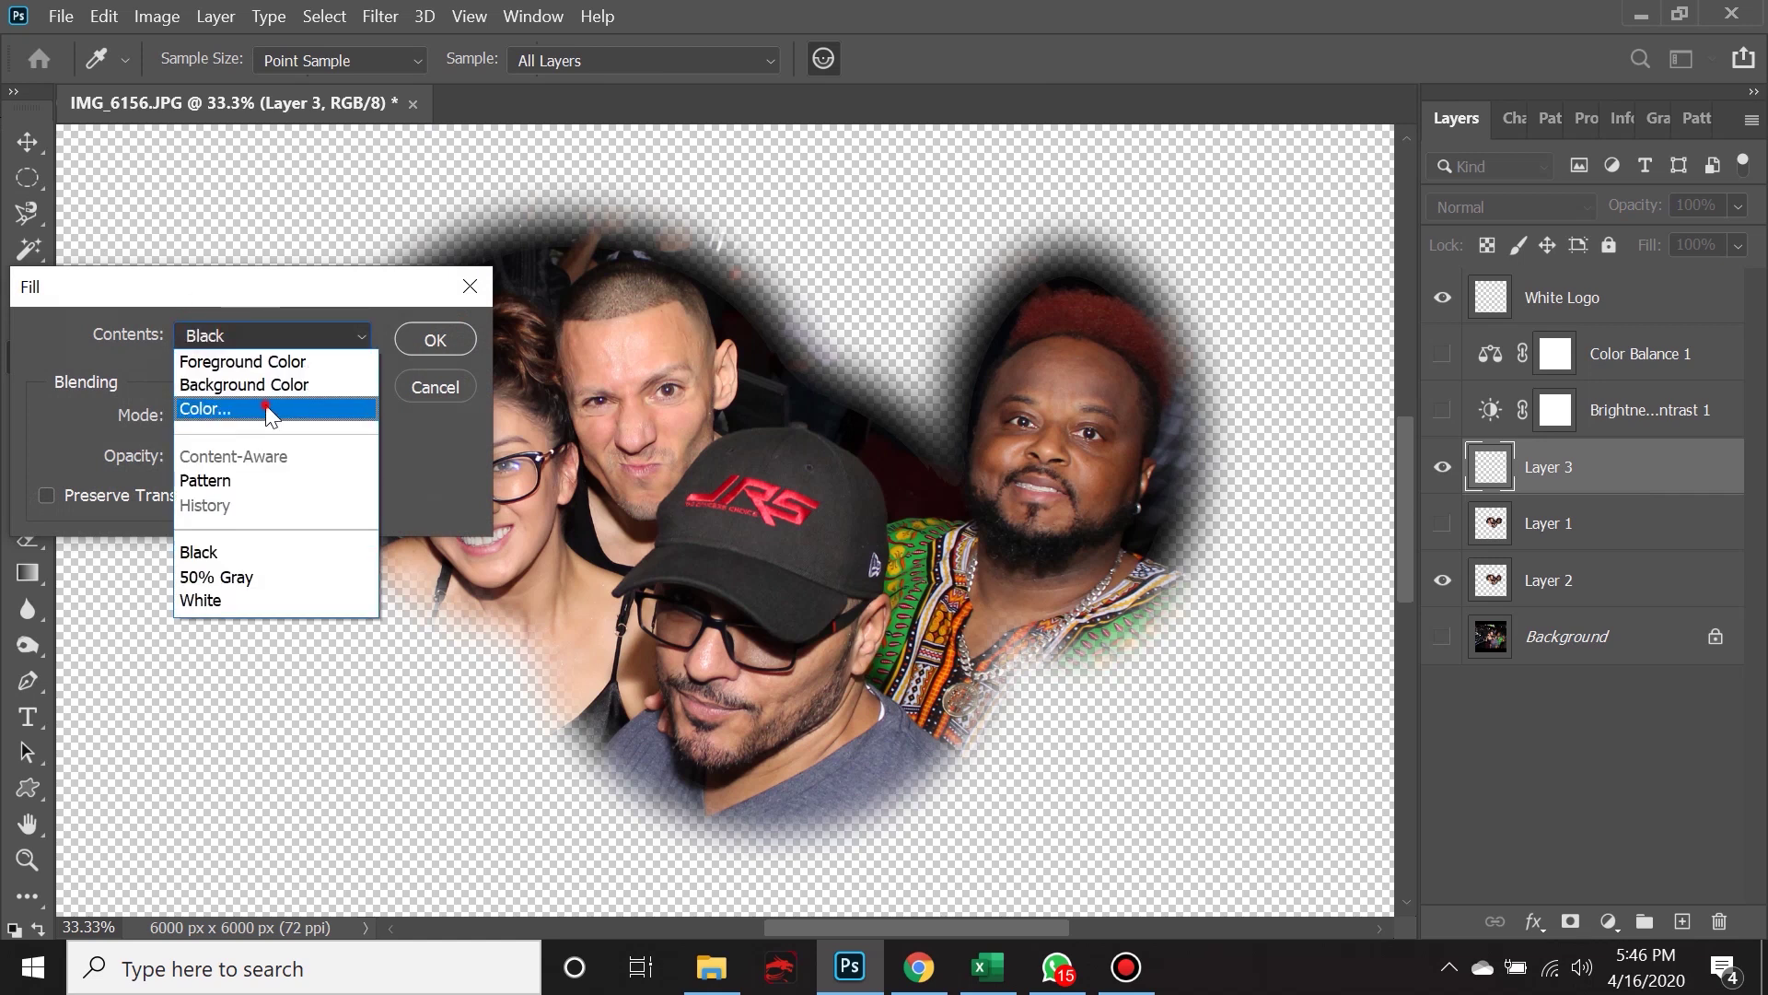
left_click(269, 414)
left_click_drag(1328, 641, 1401, 494)
left_click(1627, 448)
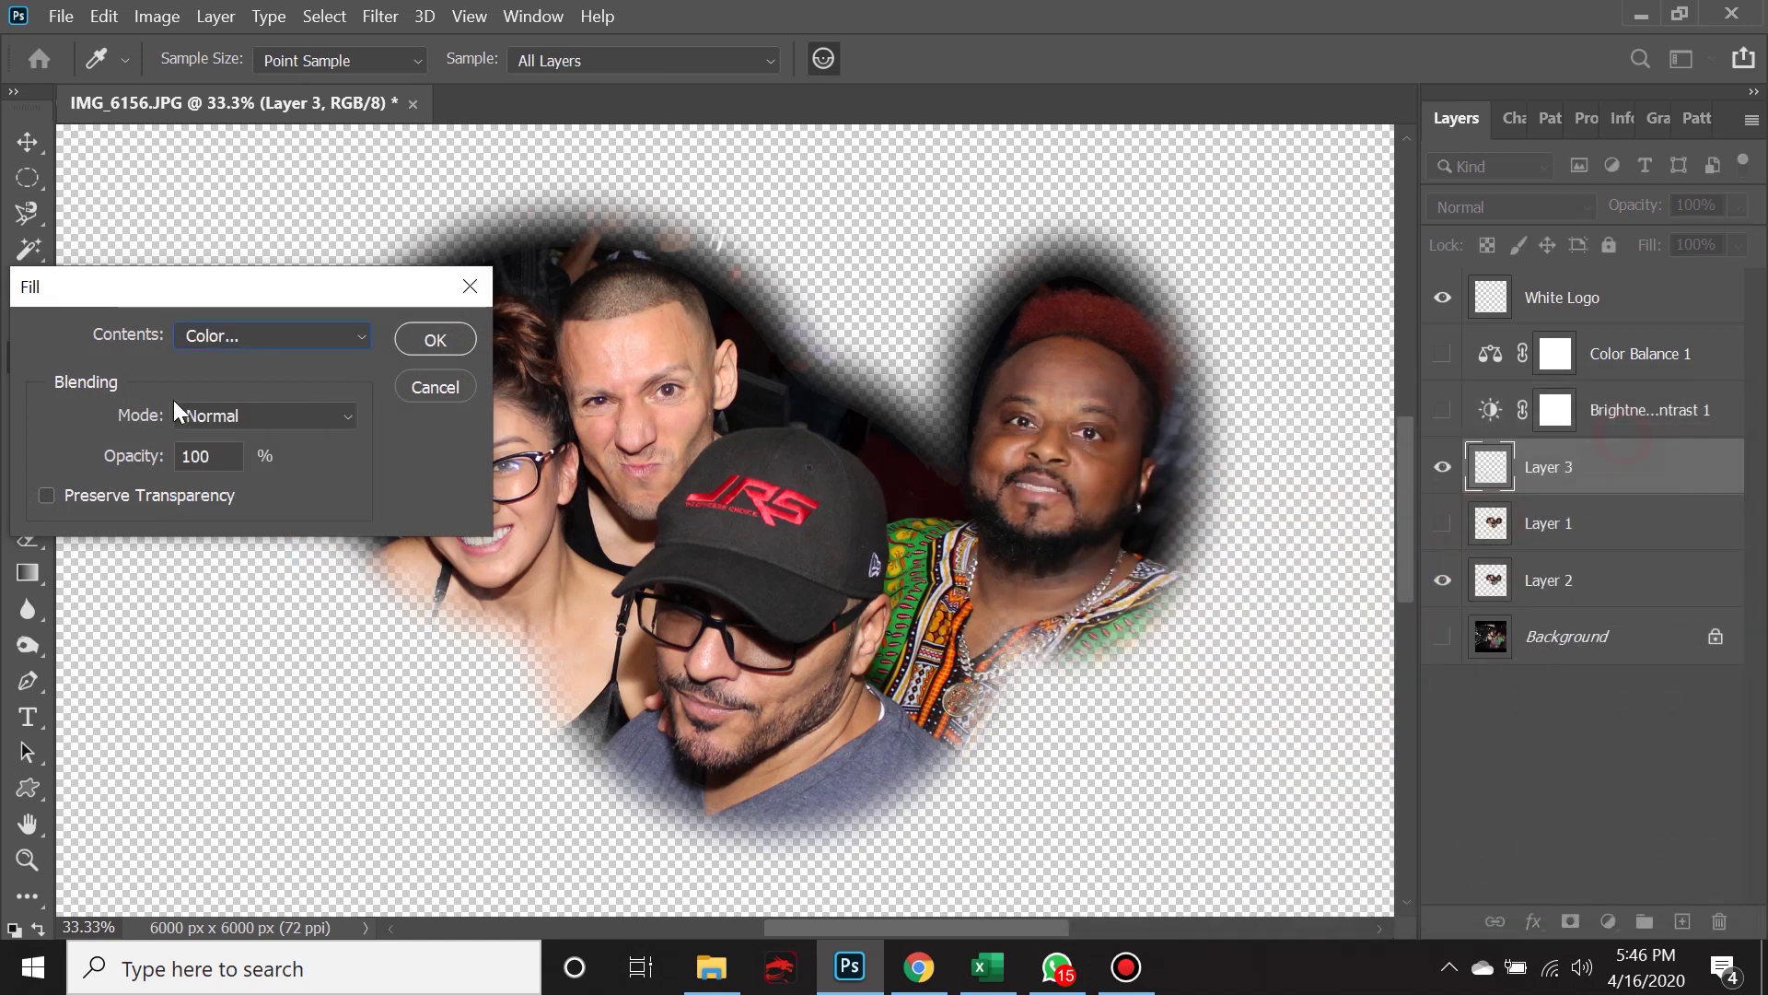
left_click(433, 339)
left_click_drag(1515, 470, 1554, 608)
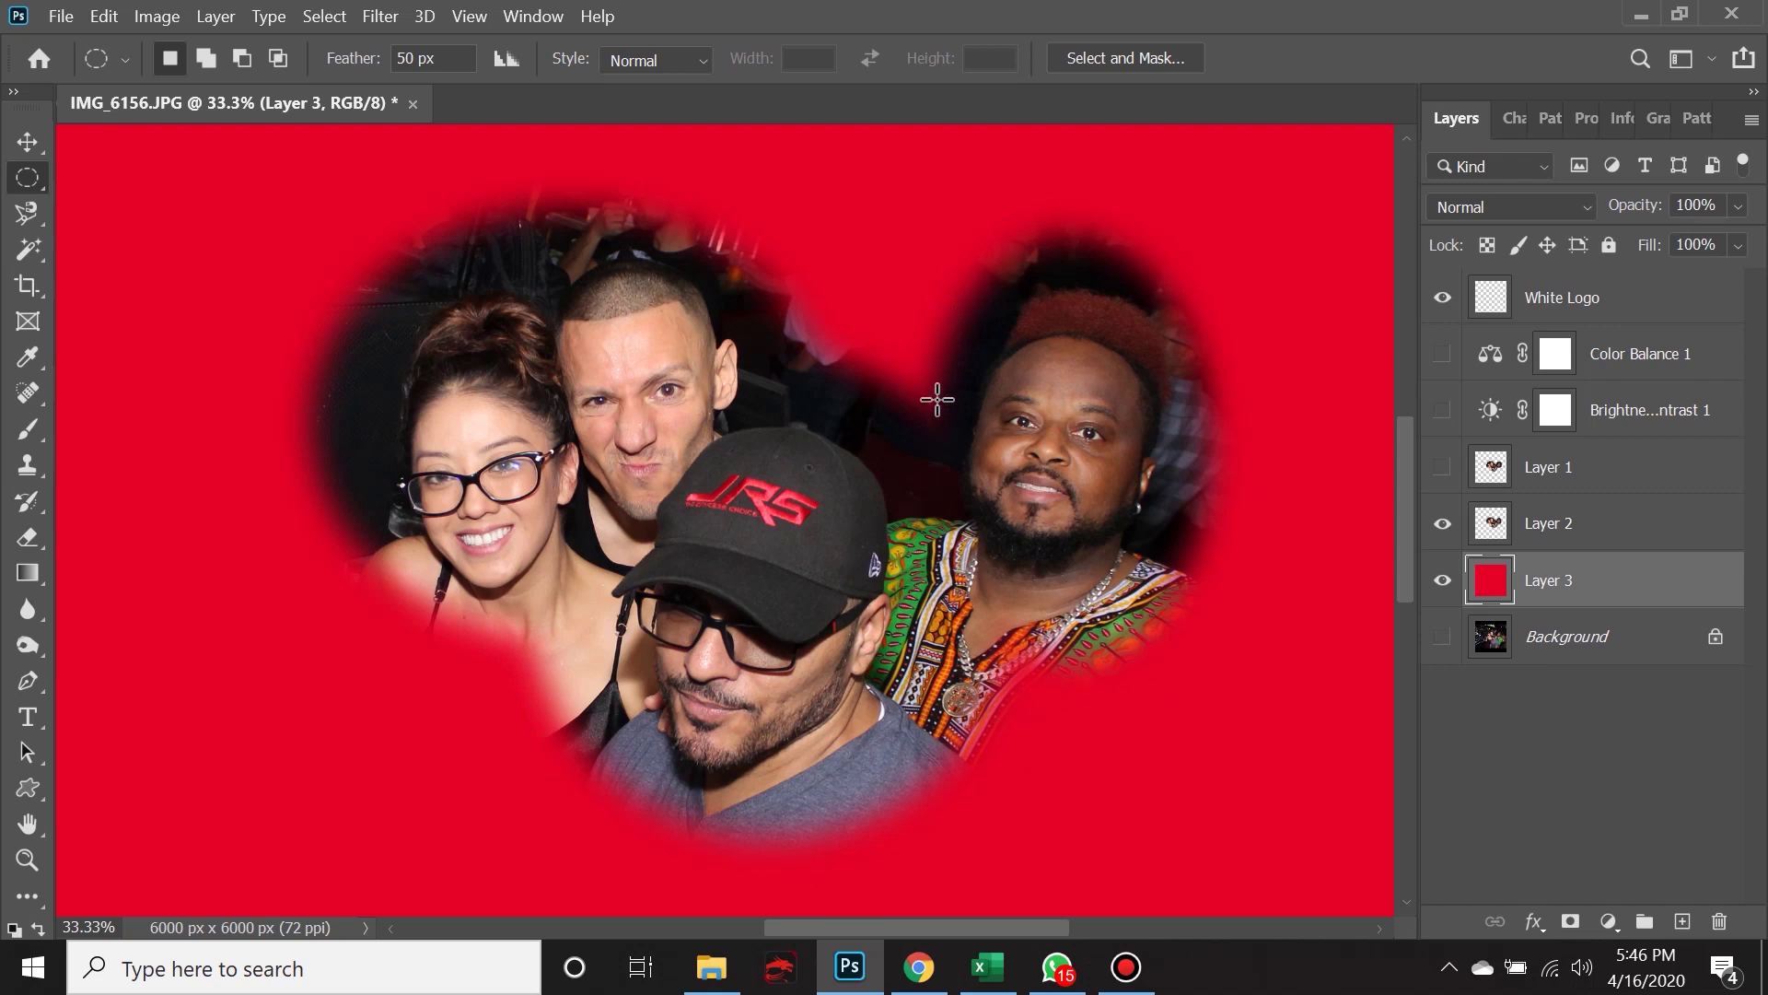
Compare the hard-edged Layer 1 with the feathered Layer 2 against red by switching their visibility, ending with only the feathered cutout shown.
left_click(1441, 525)
left_click(1441, 469)
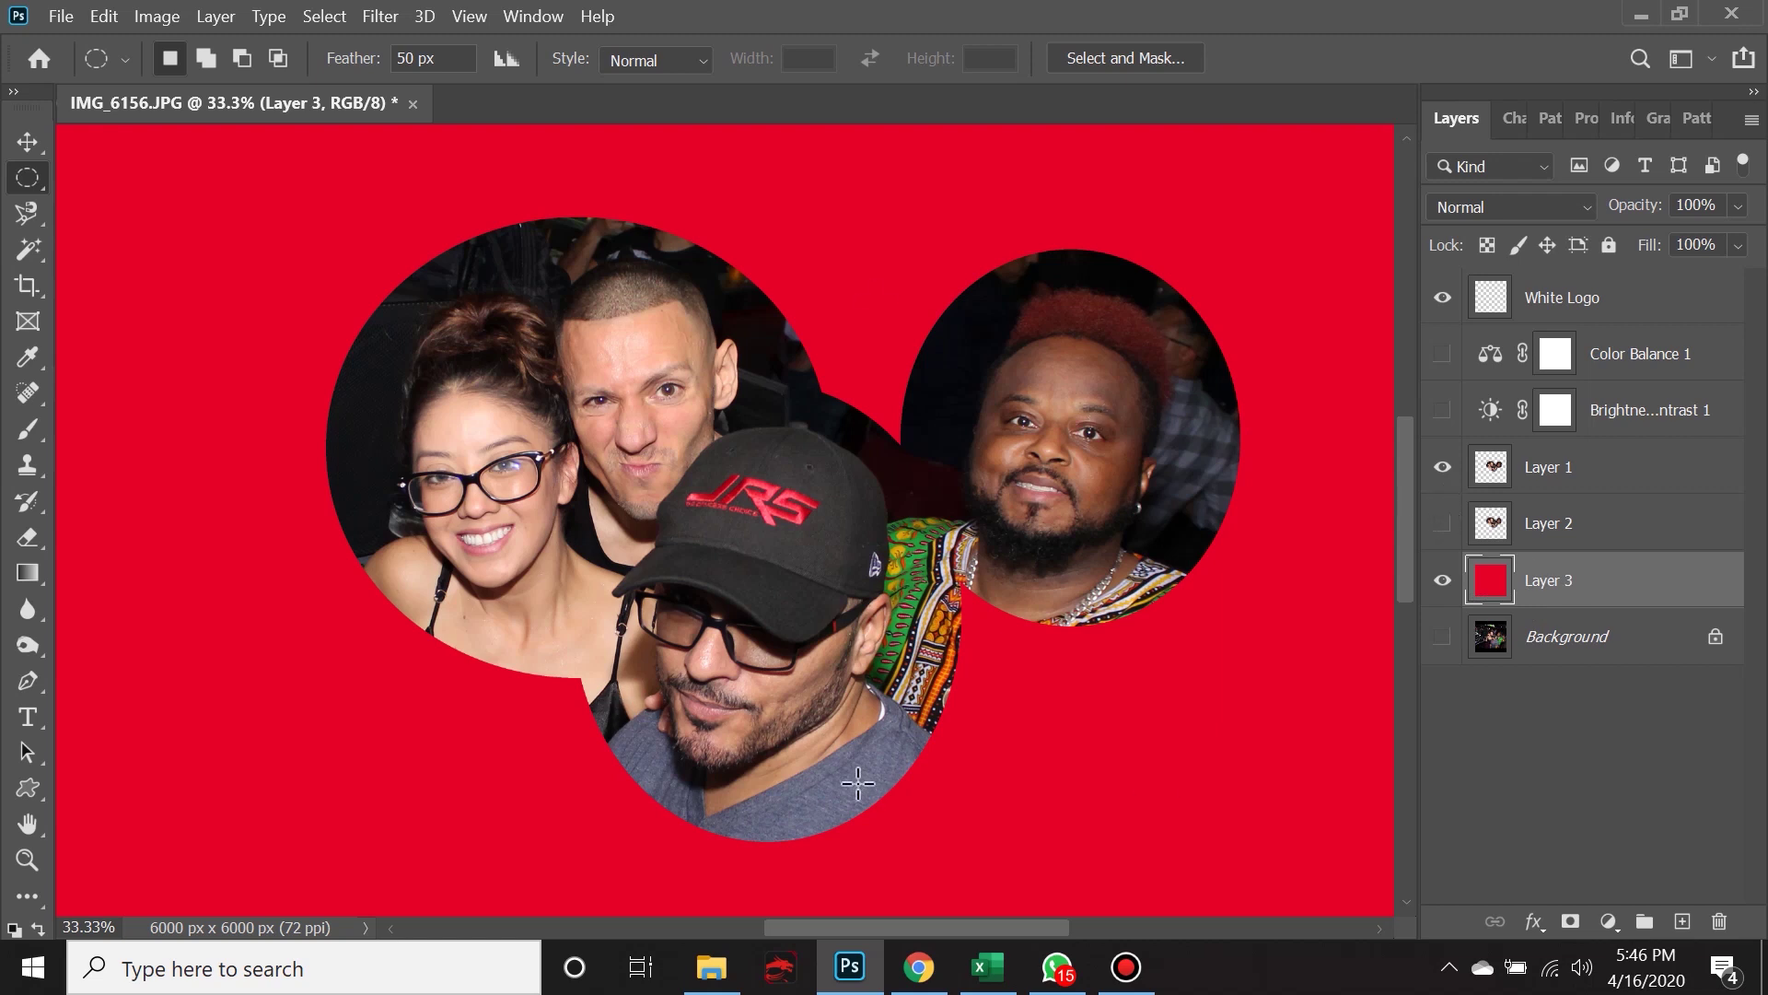
left_click(1441, 523)
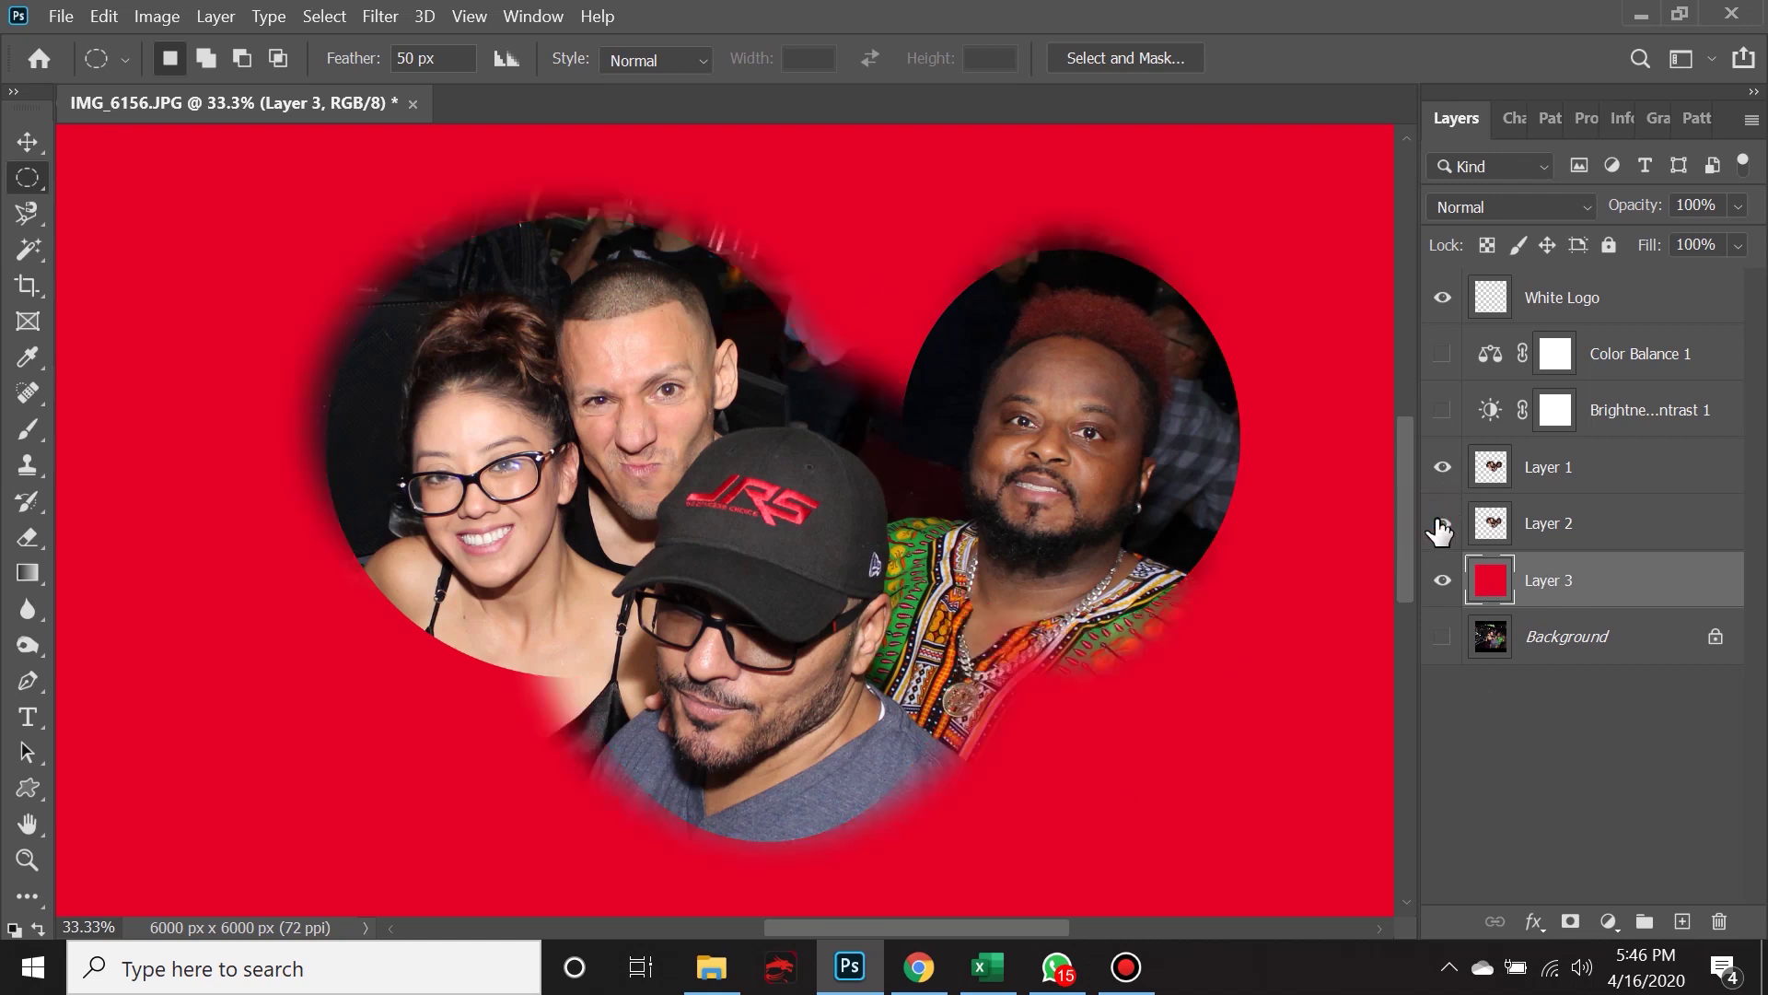
left_click(1441, 468)
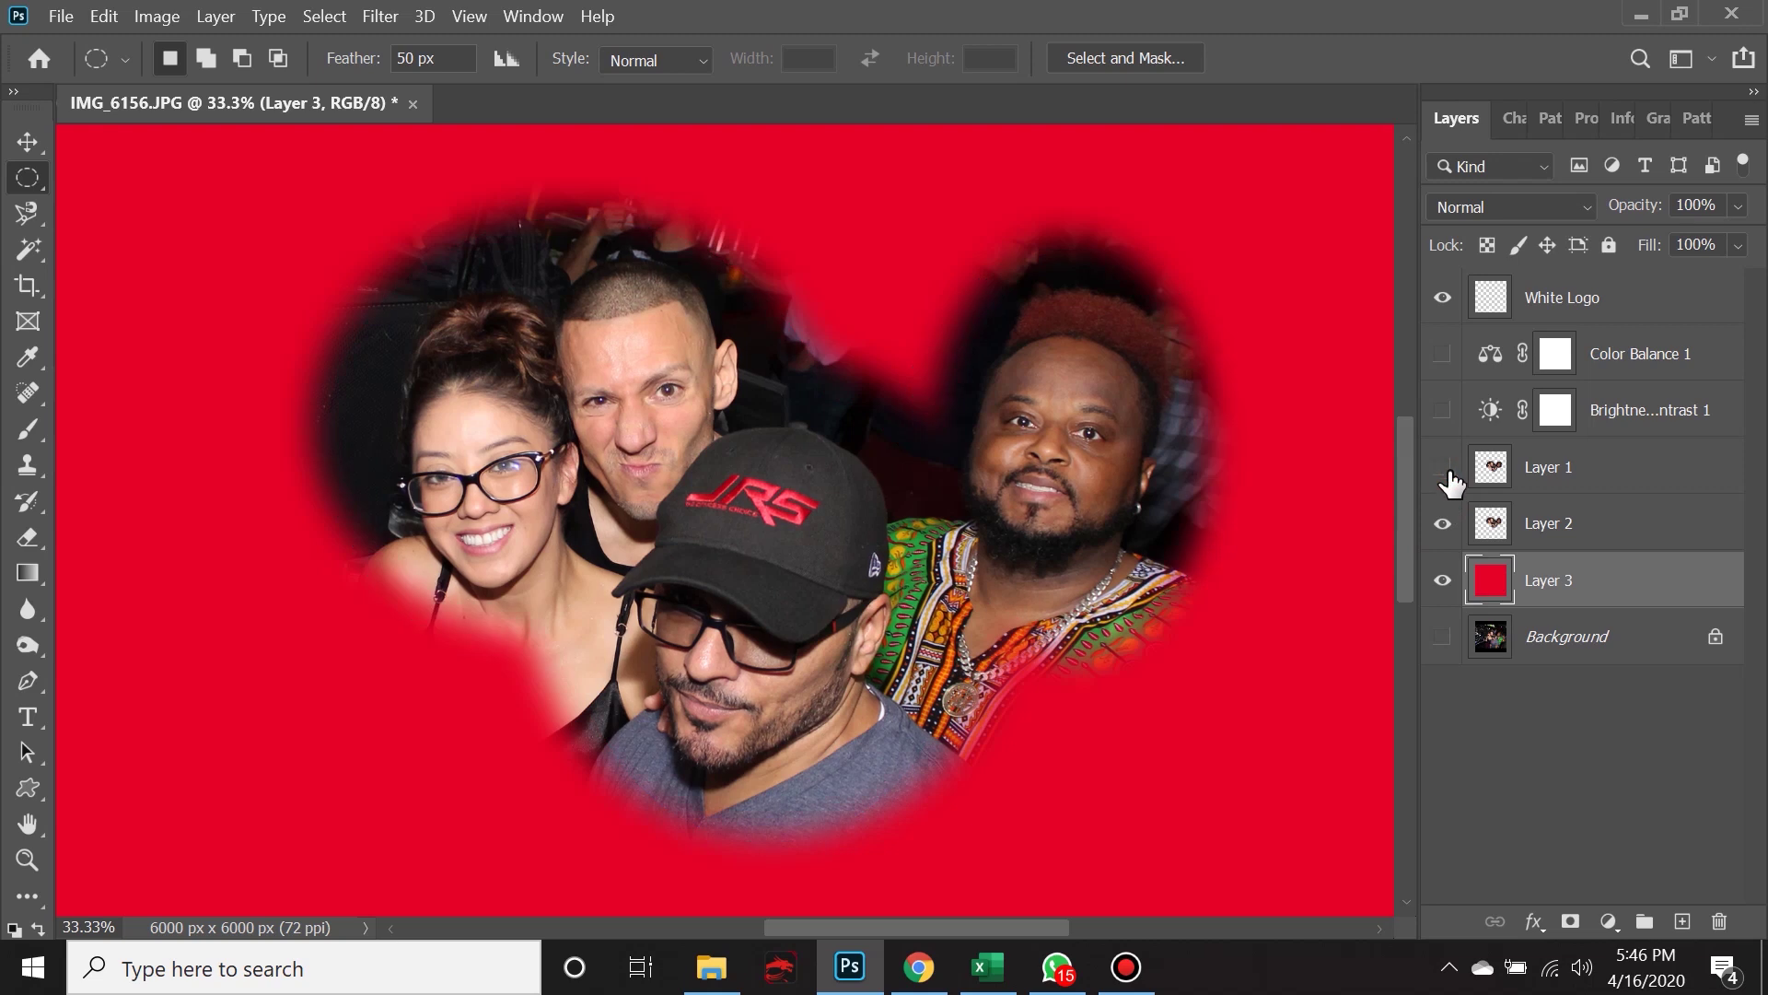
Refill the red backing layer with black.
double_click(1491, 594)
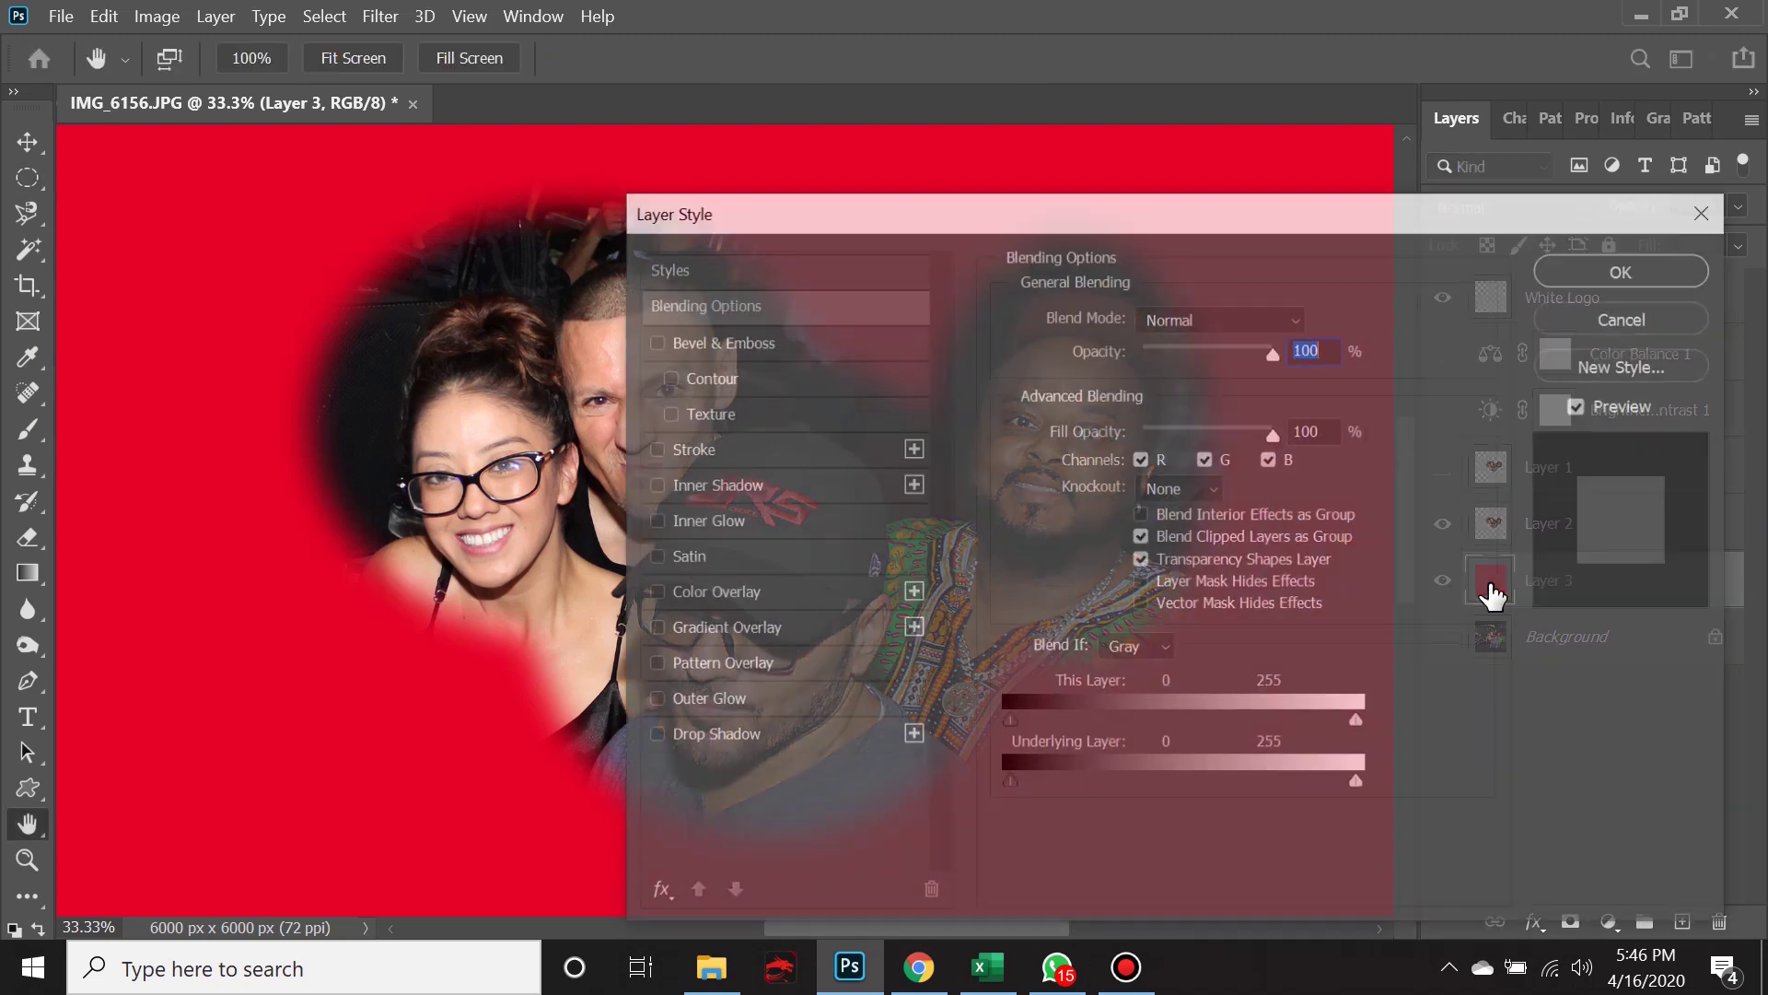
left_click(1711, 206)
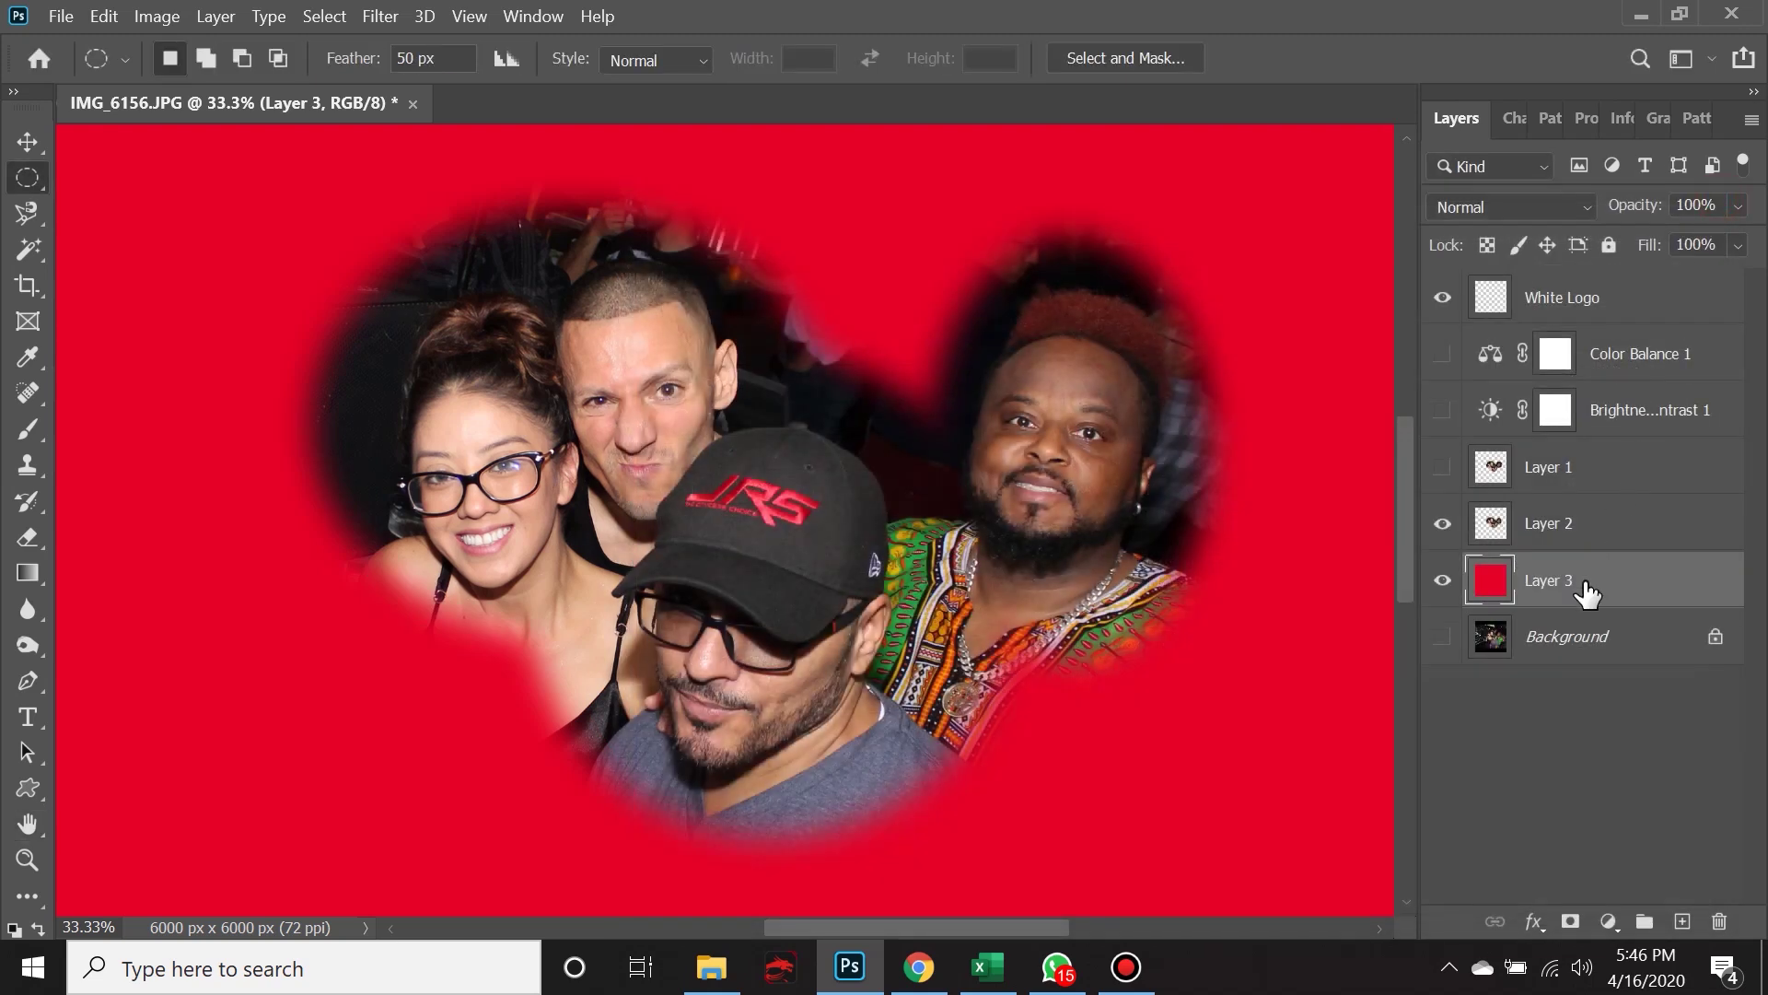
key("shift+F5")
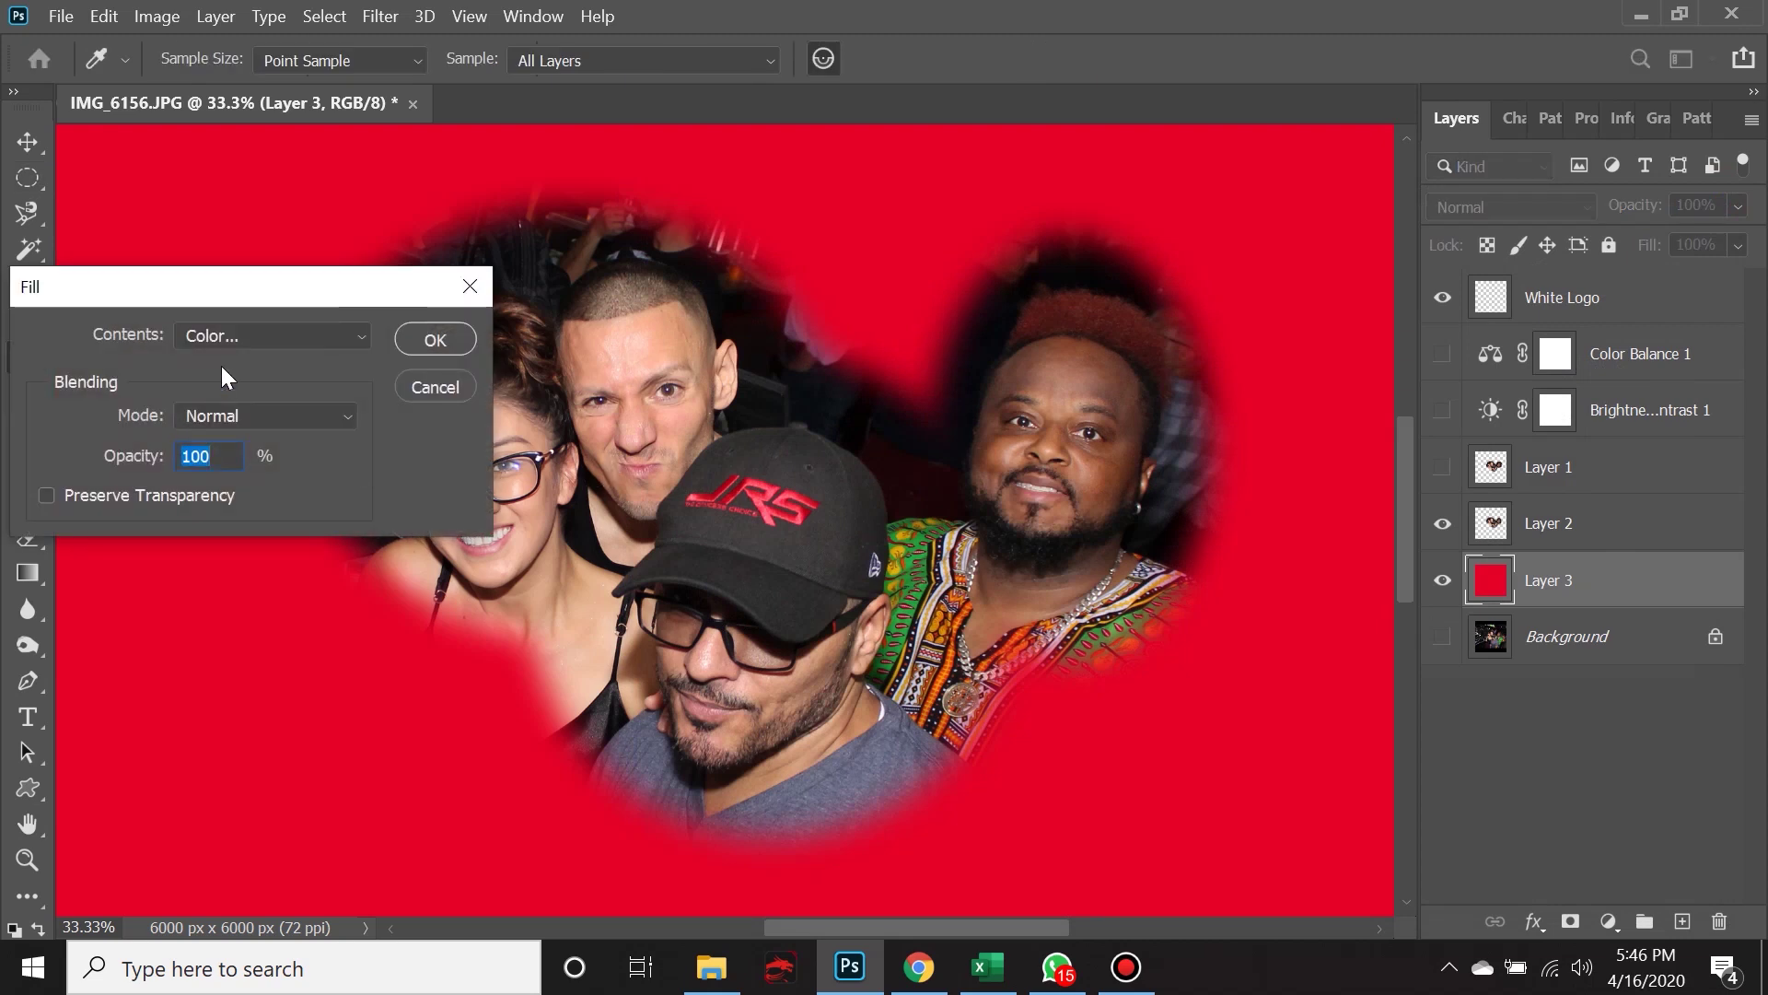
left_click(235, 332)
left_click(263, 551)
left_click(434, 339)
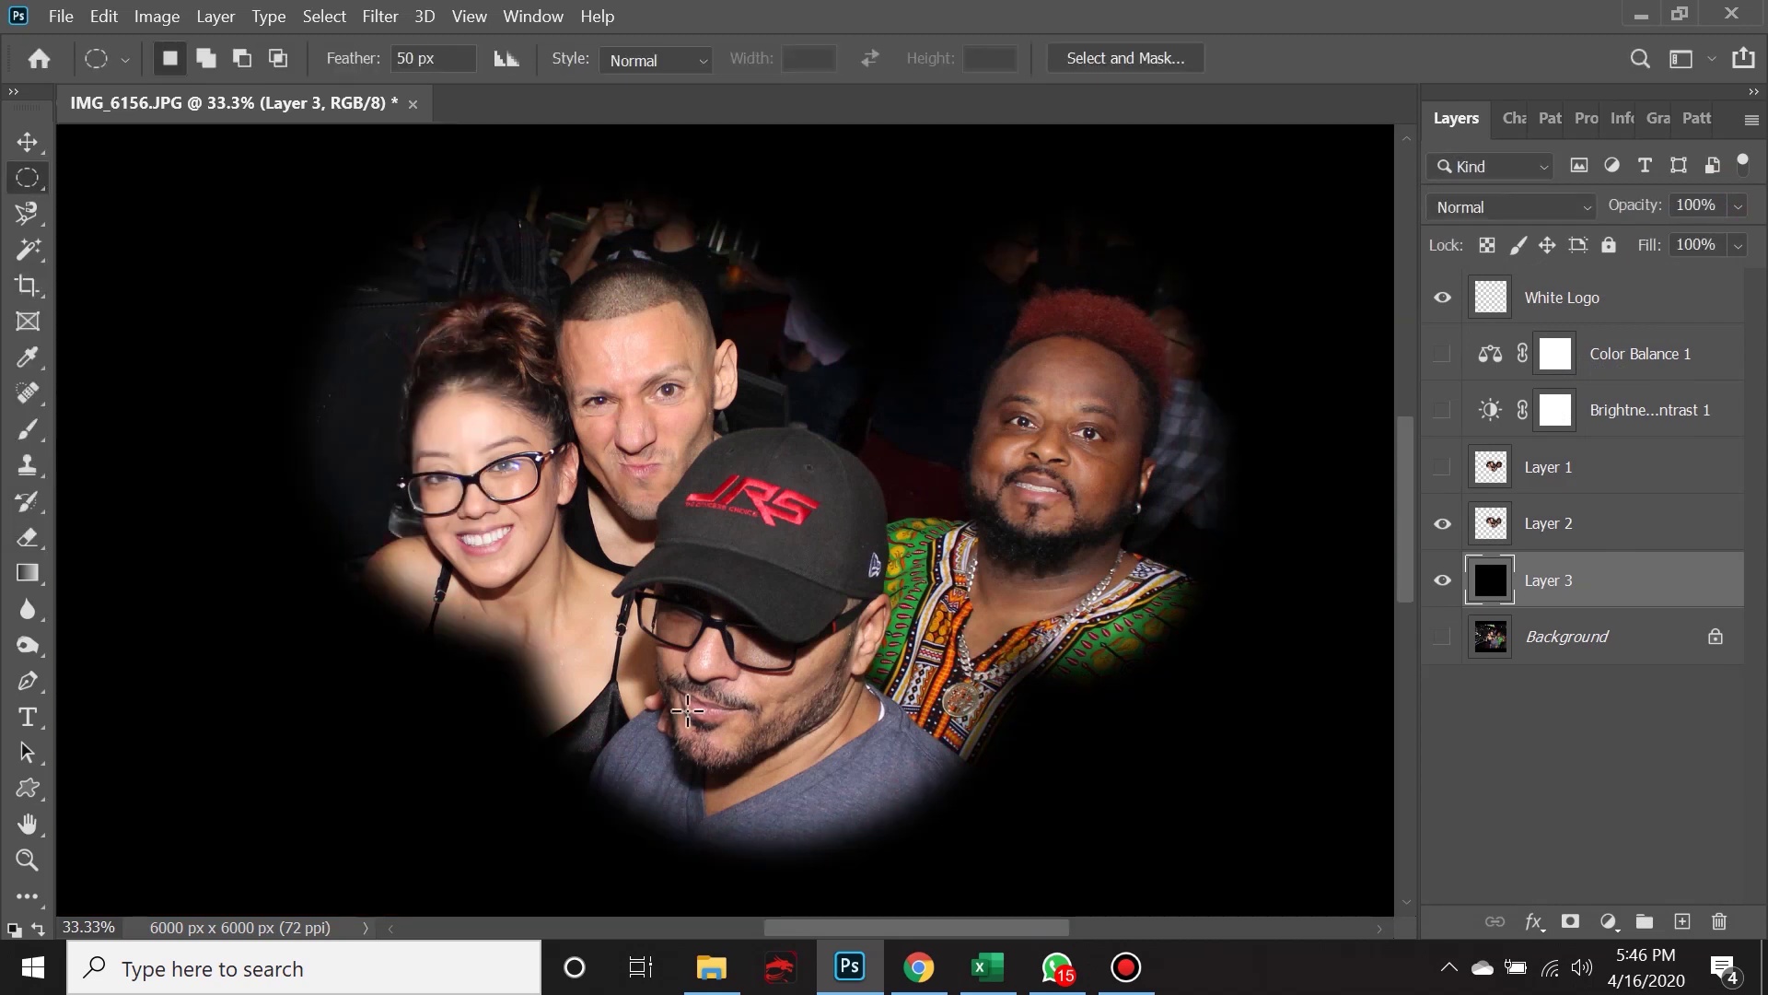
Compare the hard-edged and feathered cutouts against the black backing by switching their visibility, ending on the feathered Layer 2.
left_click(1442, 524)
left_click(1442, 467)
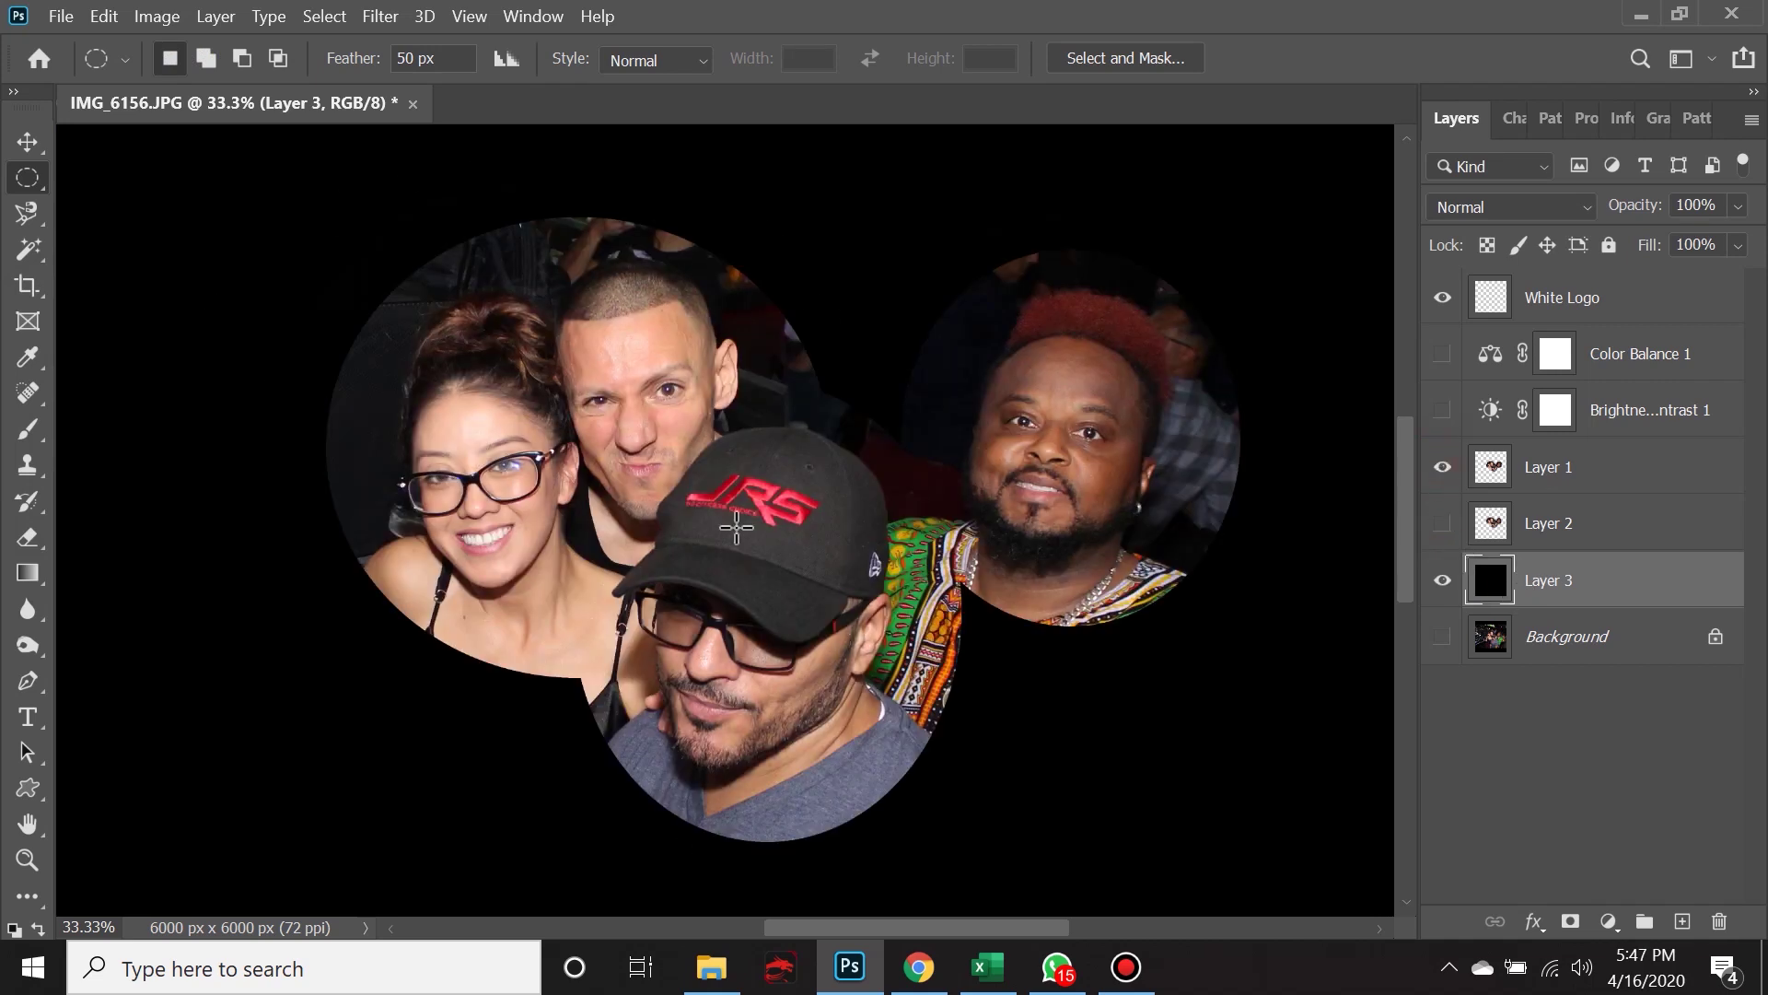
left_click(1443, 523)
left_click(1440, 467)
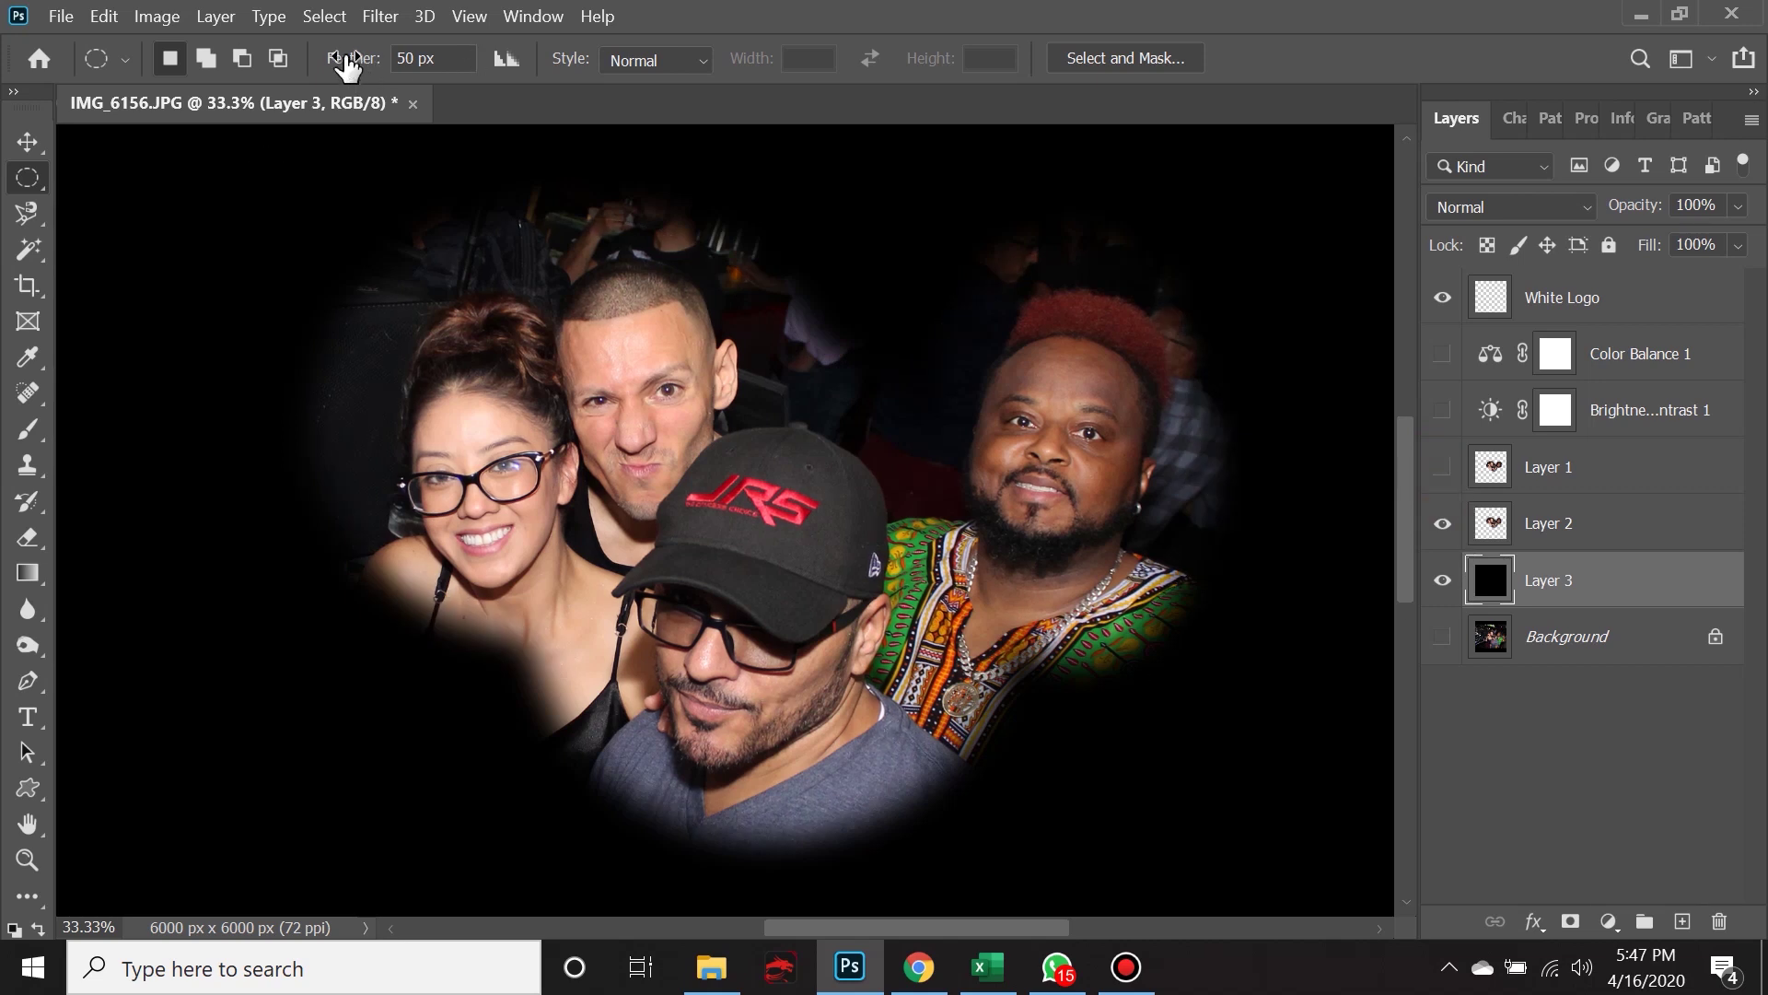
Make Background the active layer, hide Layer 2 and Layer 3, and show the hard-edged cutout on Layer 1.
left_click(1551, 644)
left_click(1441, 525)
left_click(1441, 580)
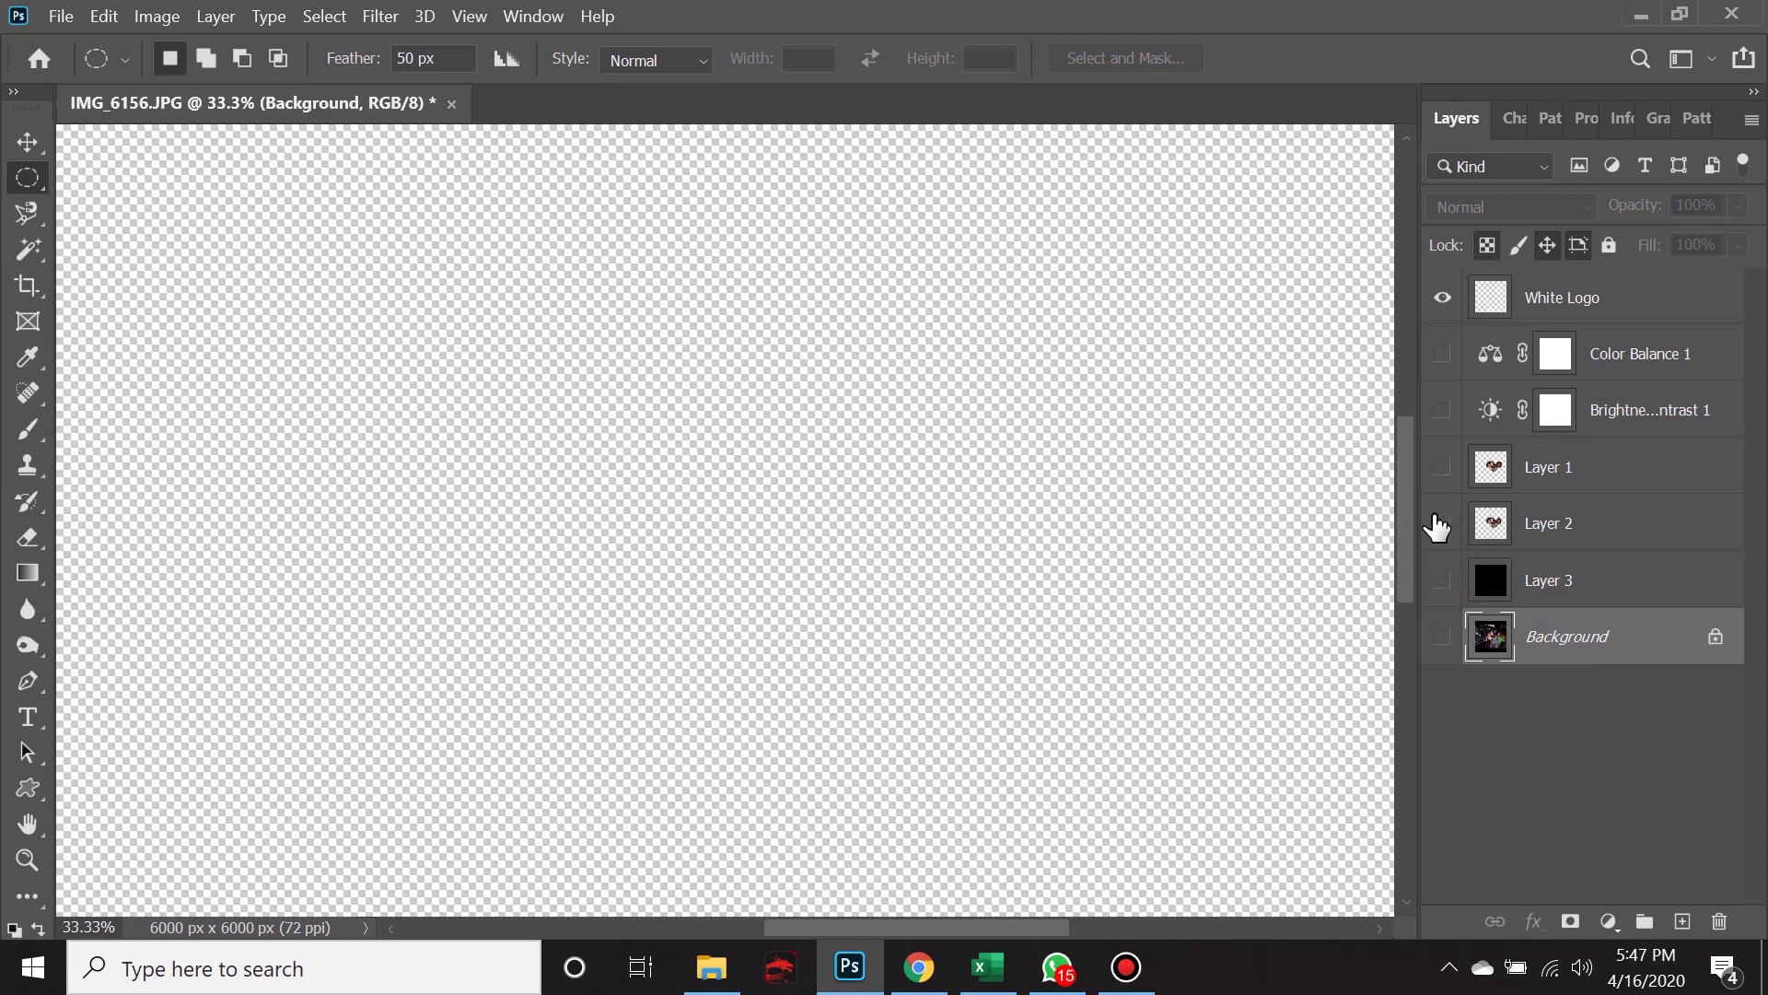
left_click(1442, 525)
left_click(1442, 466)
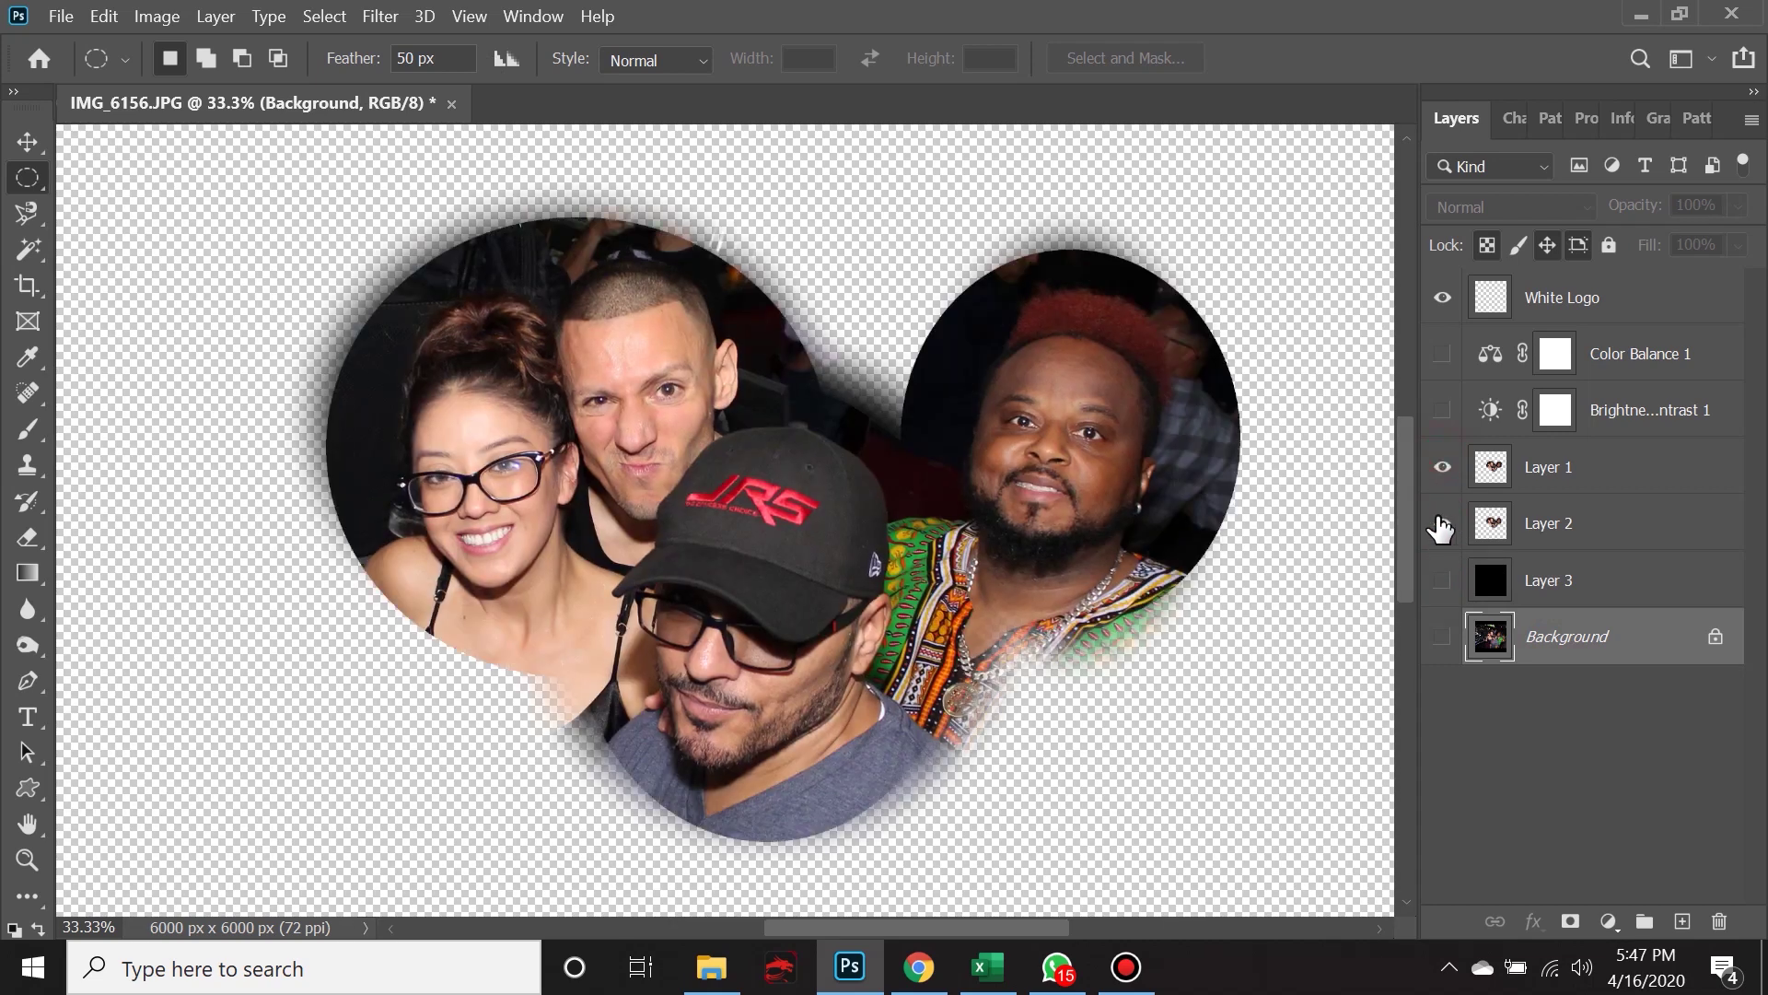
left_click(1442, 523)
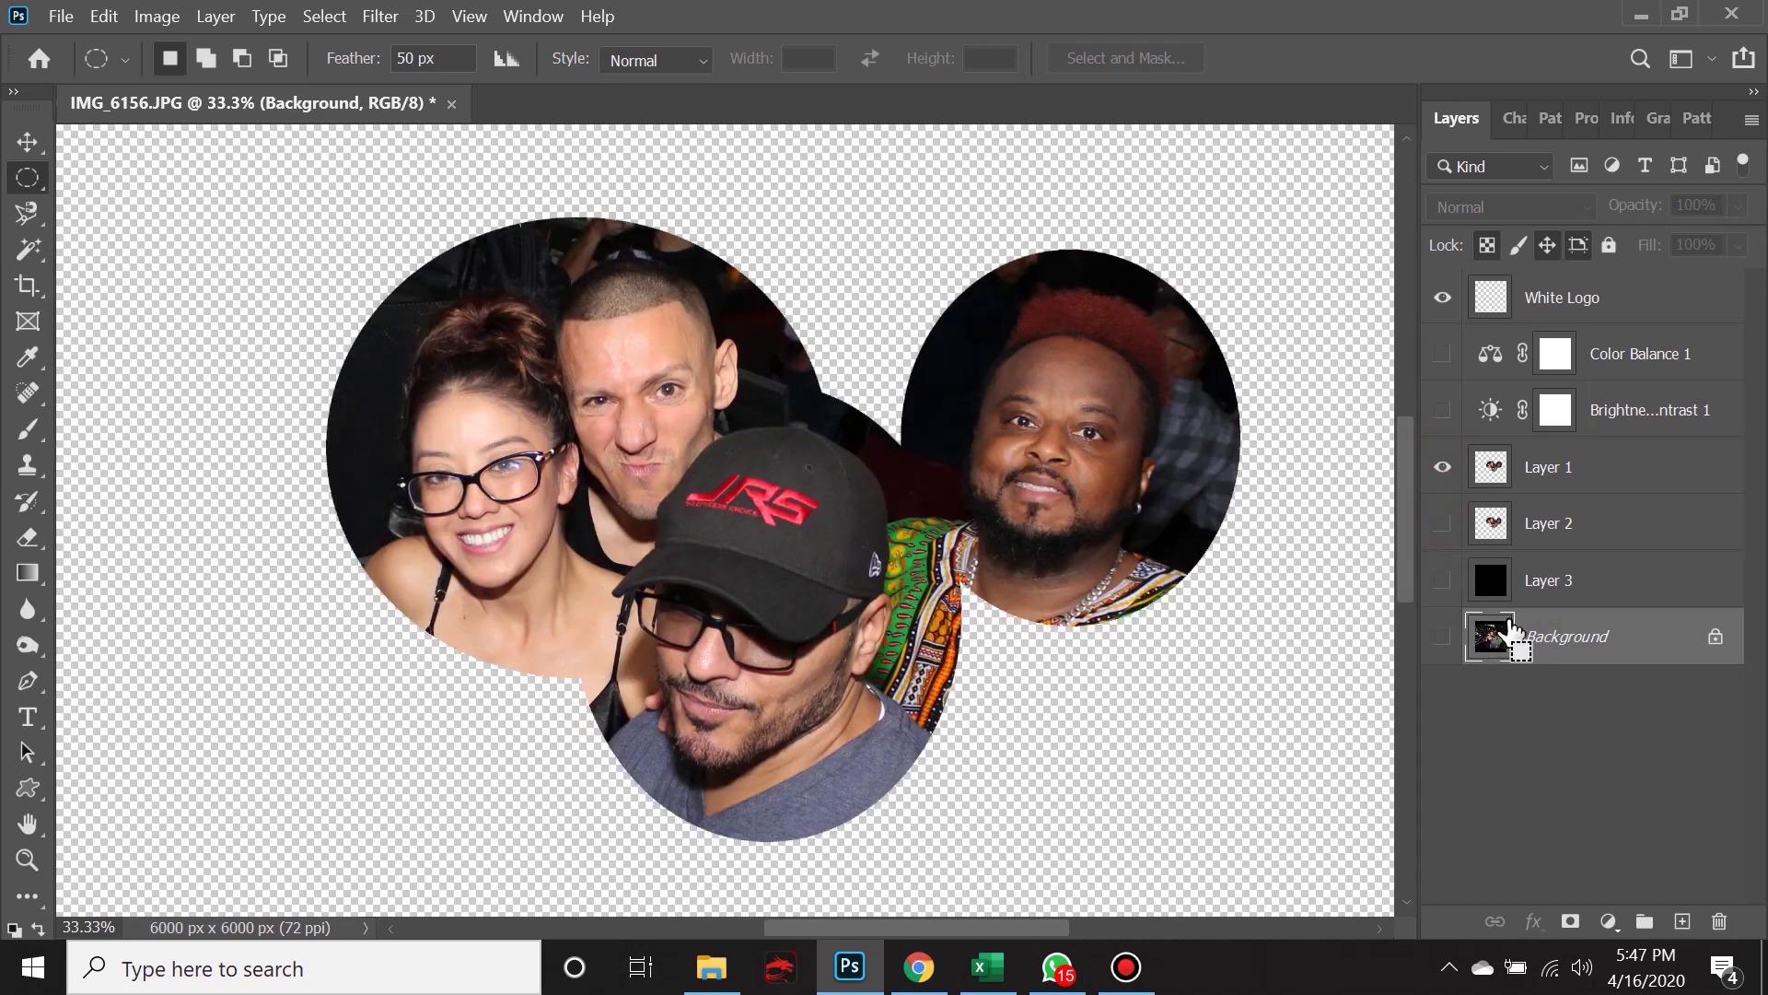
Load the outline of Layer 1 as a selection, and swap visibility from Layer 1 to the Background photo.
left_click(1485, 468, "ctrl")
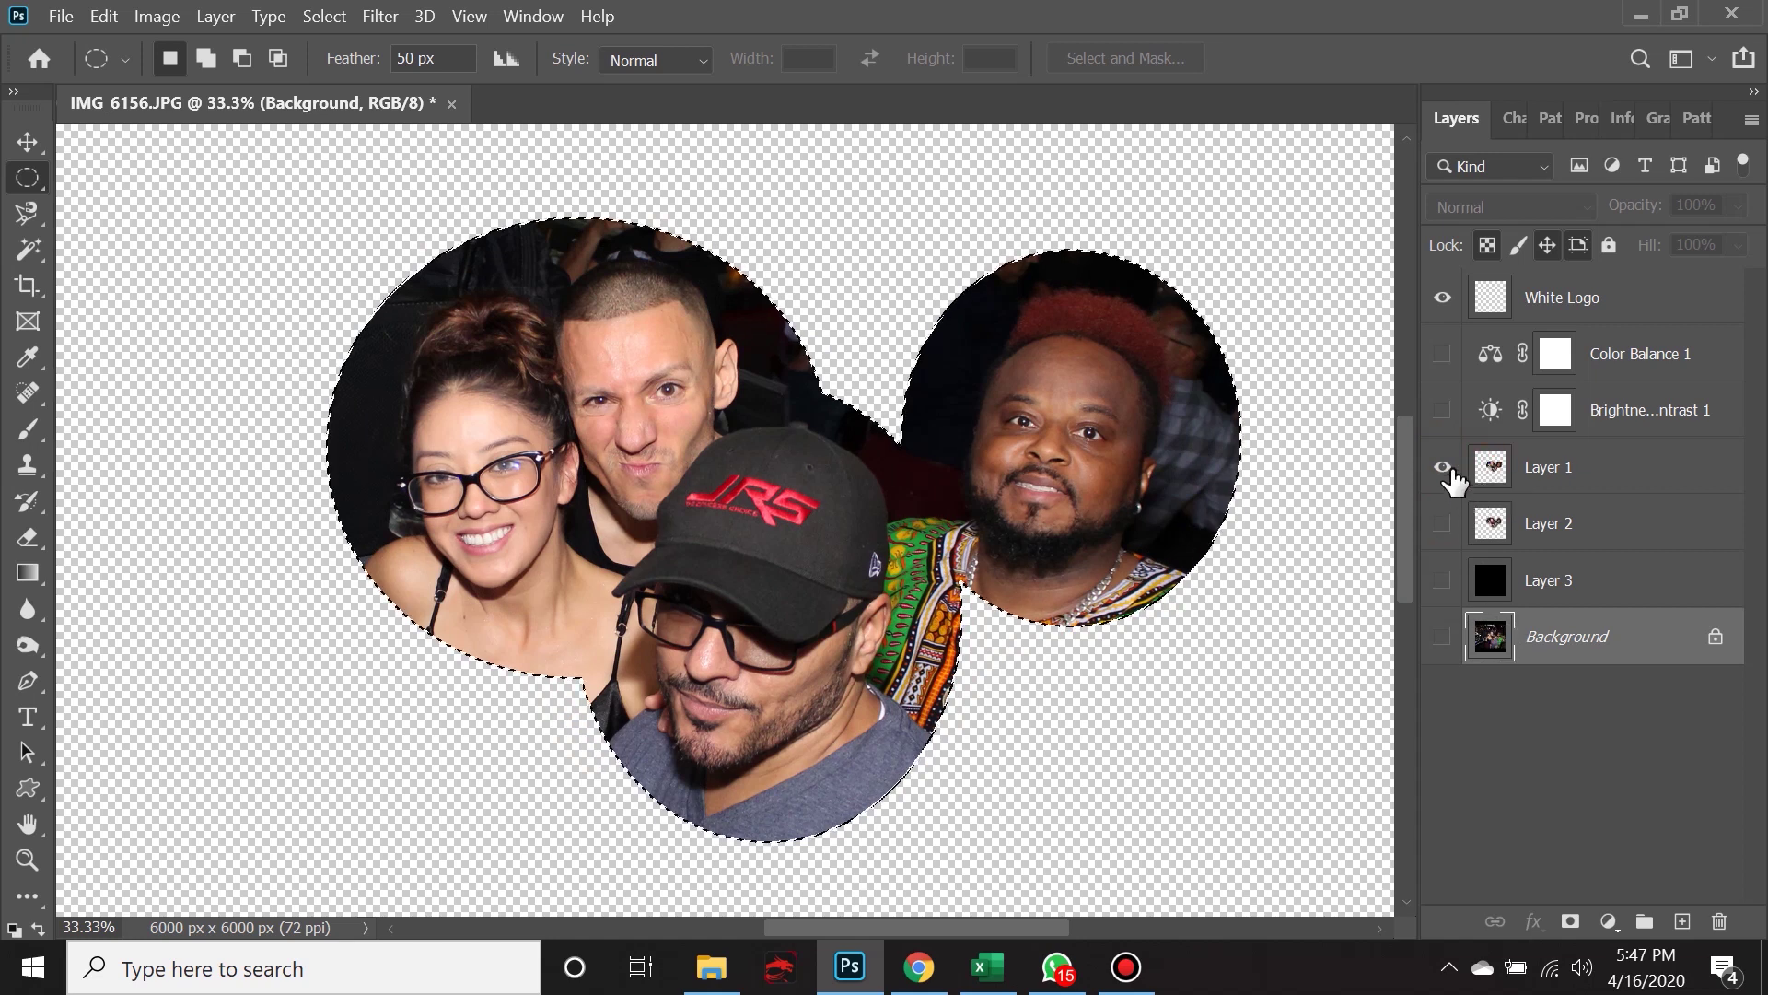
left_click(1443, 466)
left_click(1442, 636)
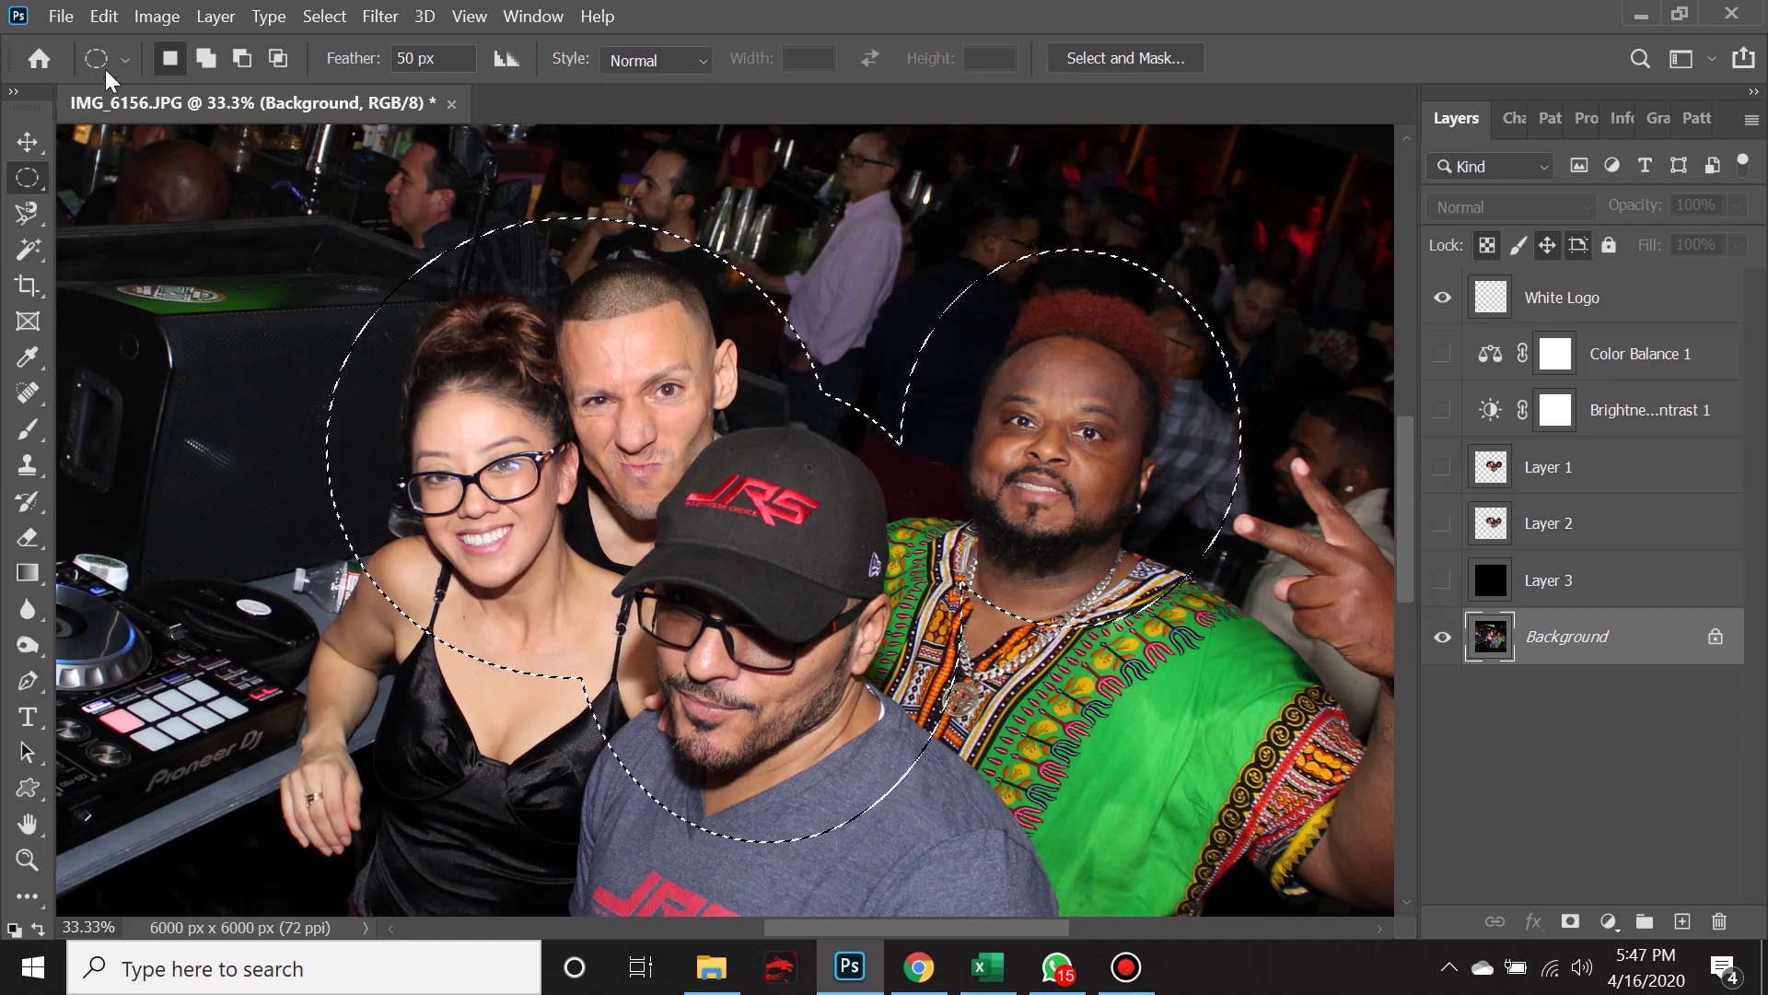
left_click(173, 57)
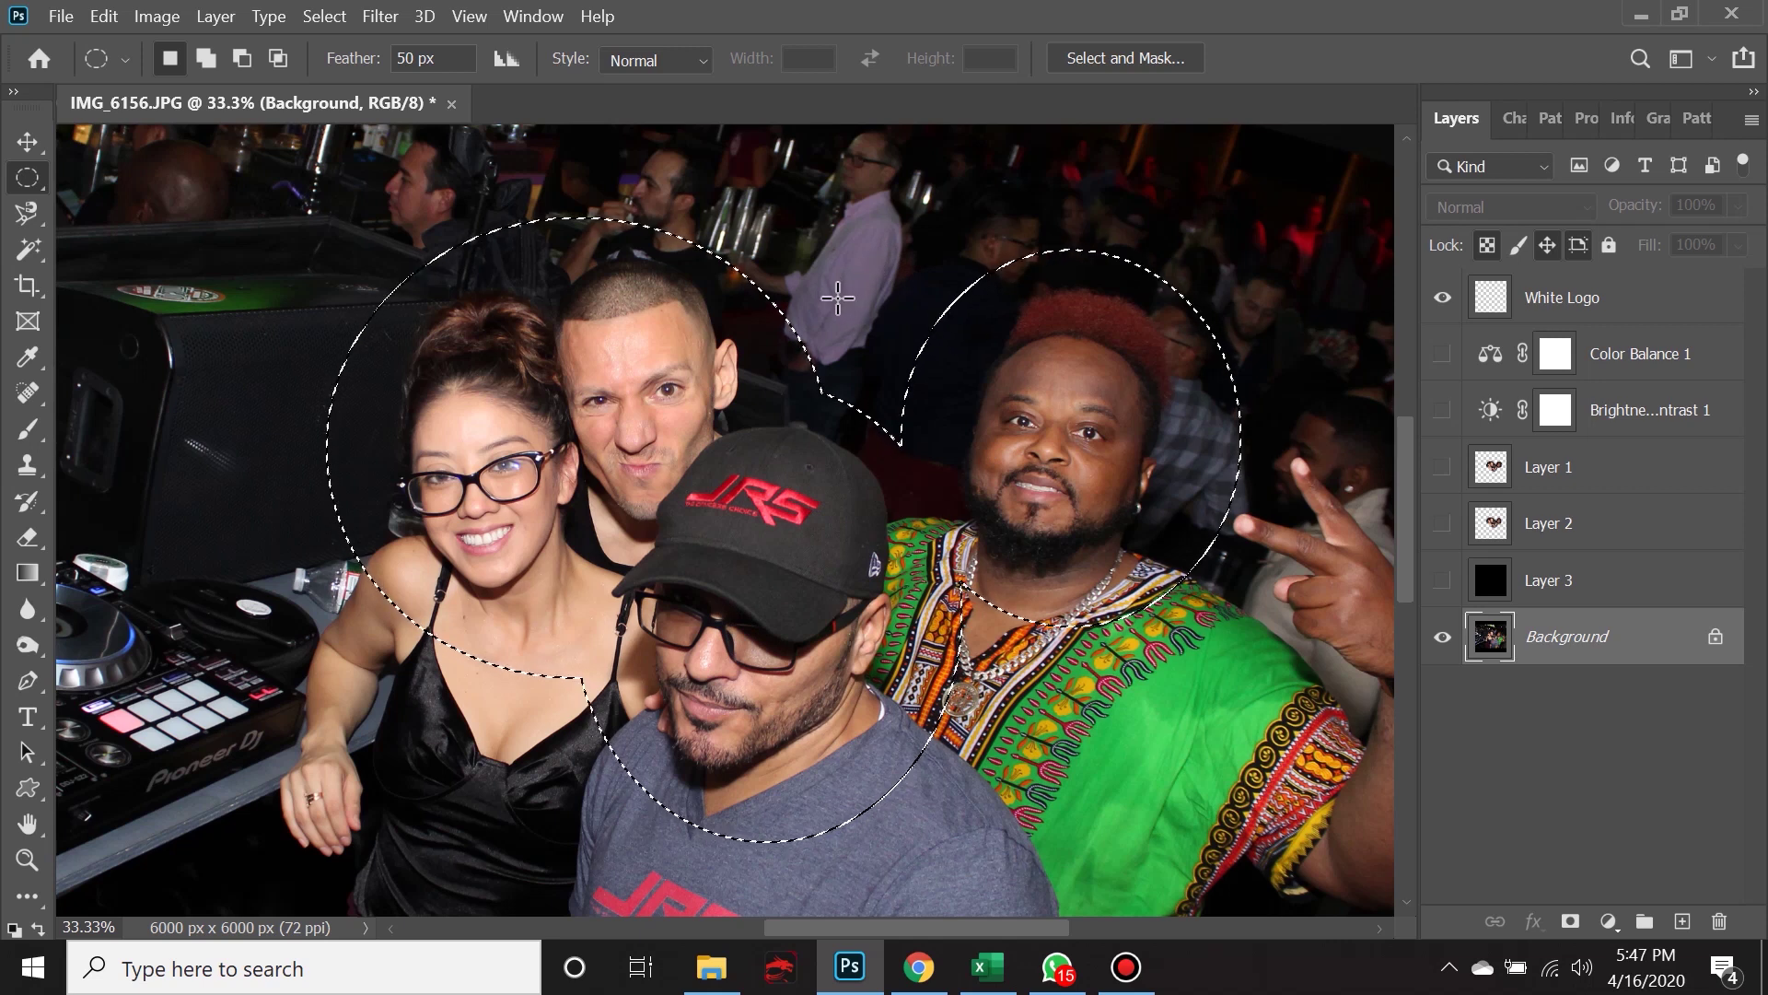
key("alt")
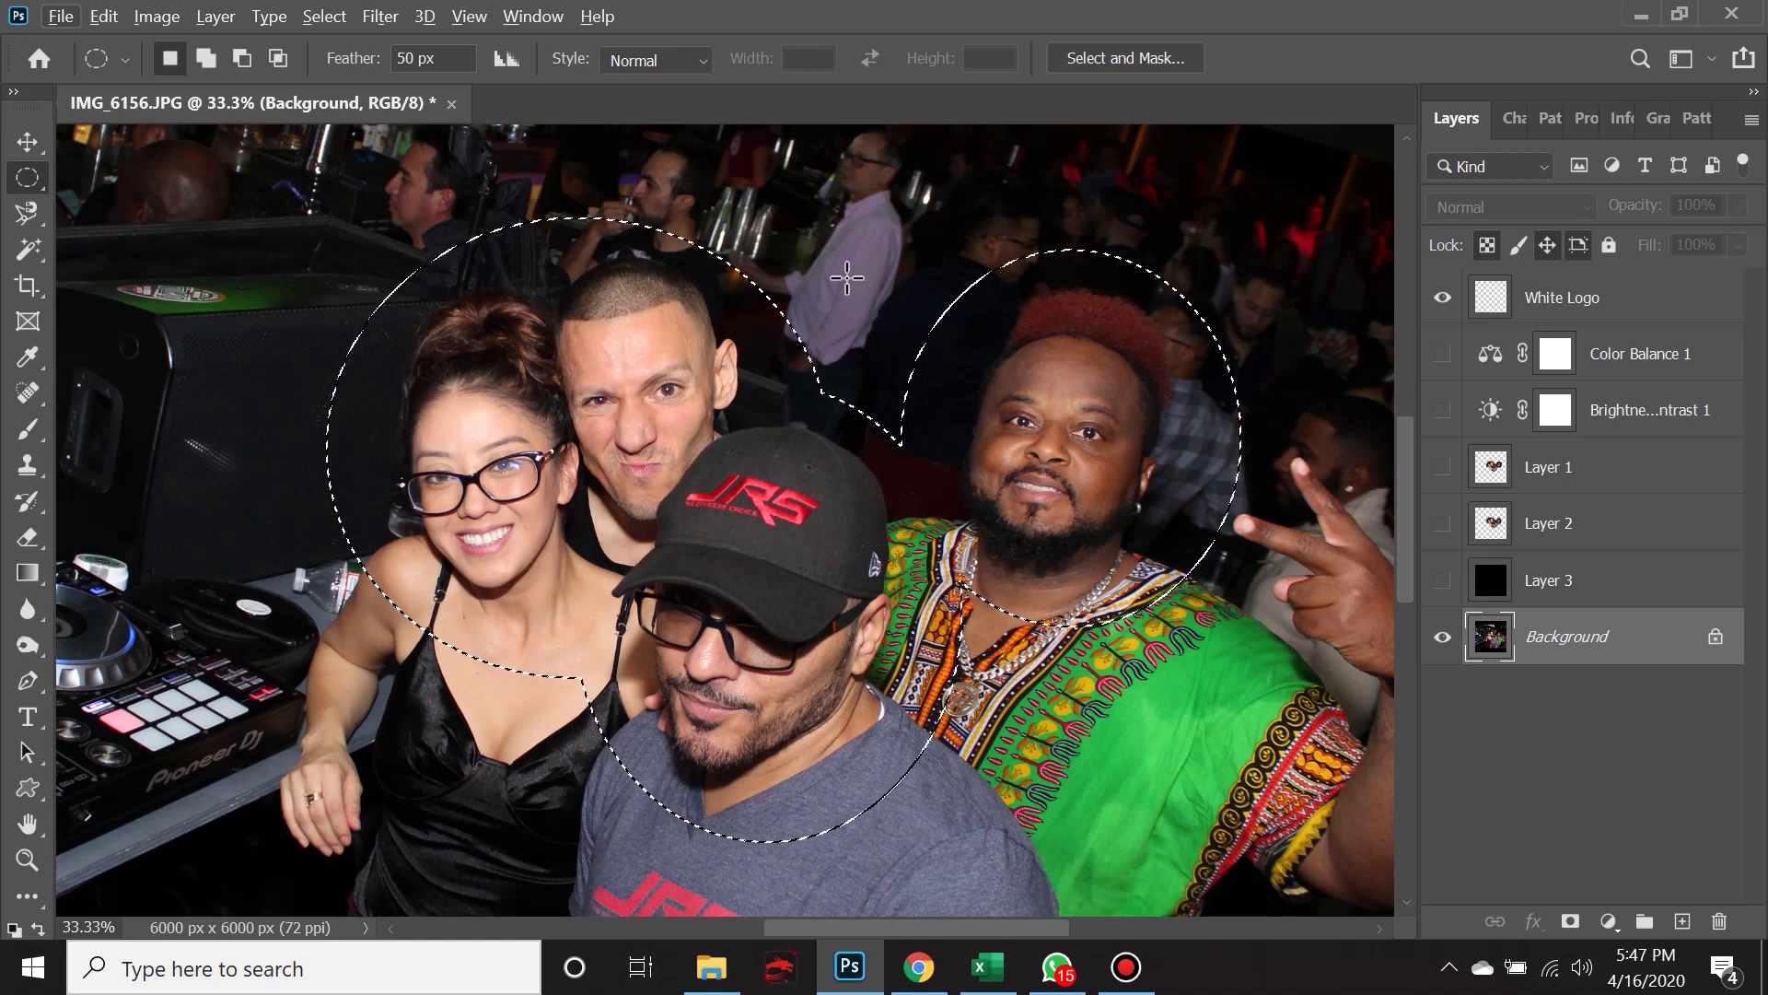
key("alt")
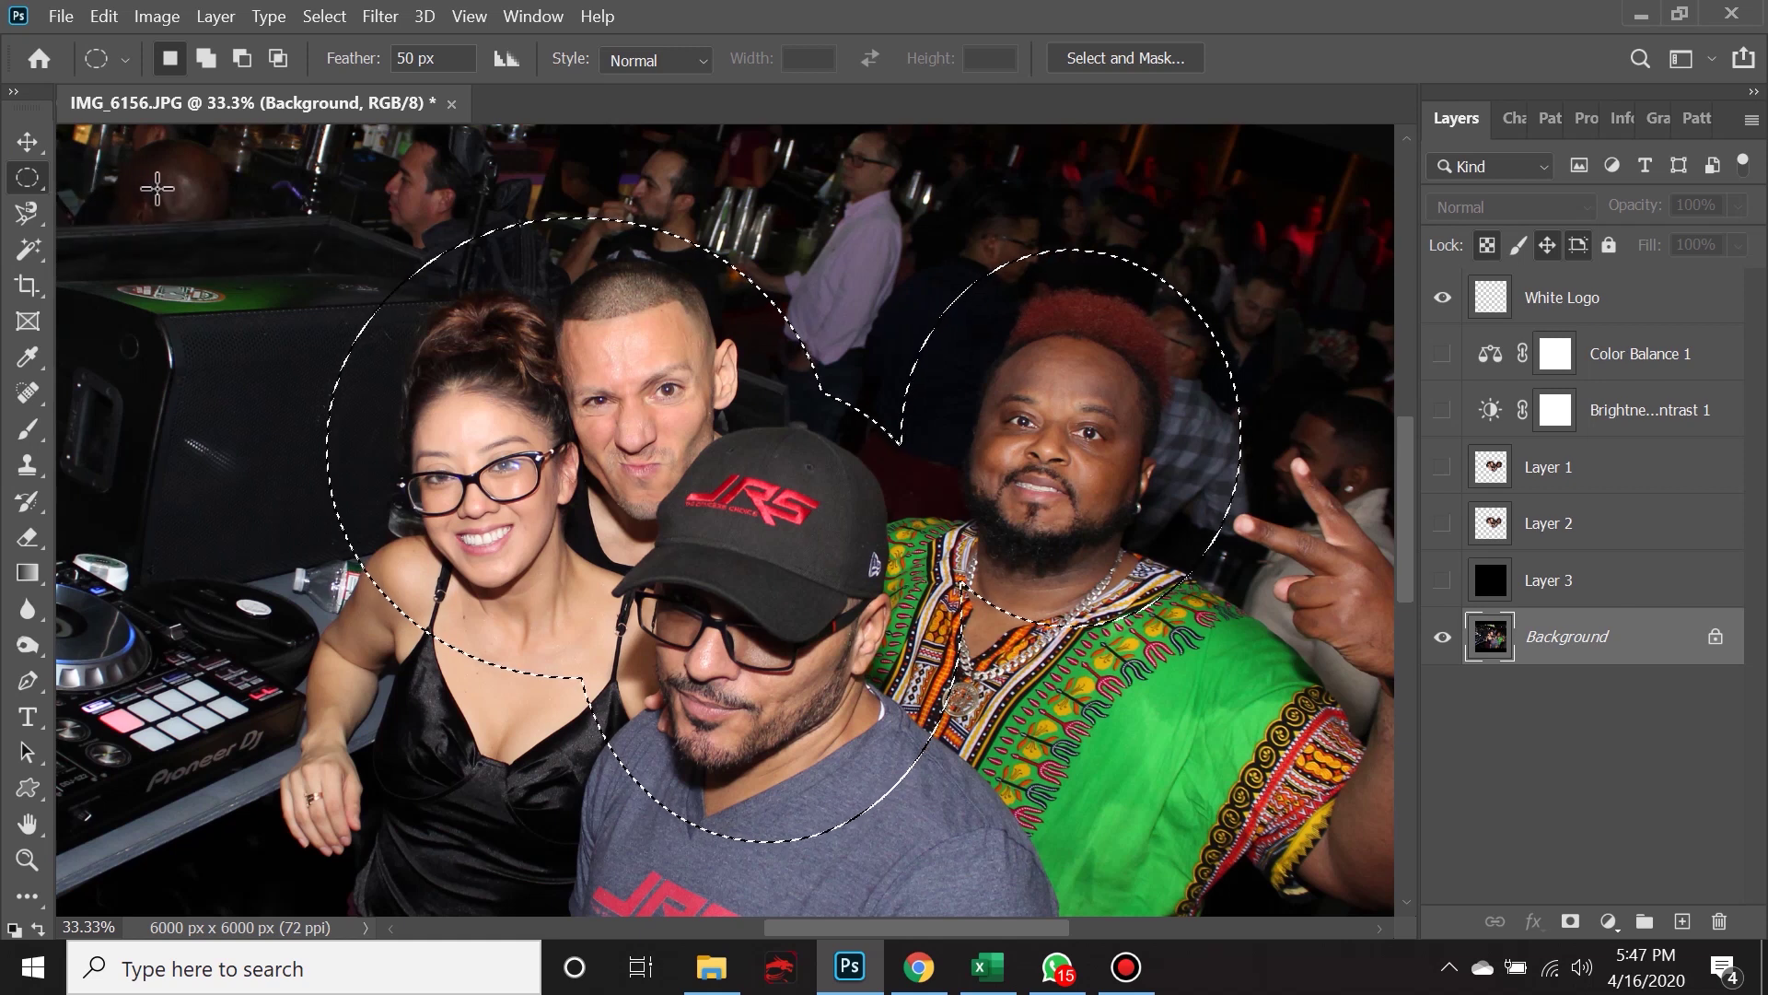
right_click(28, 177)
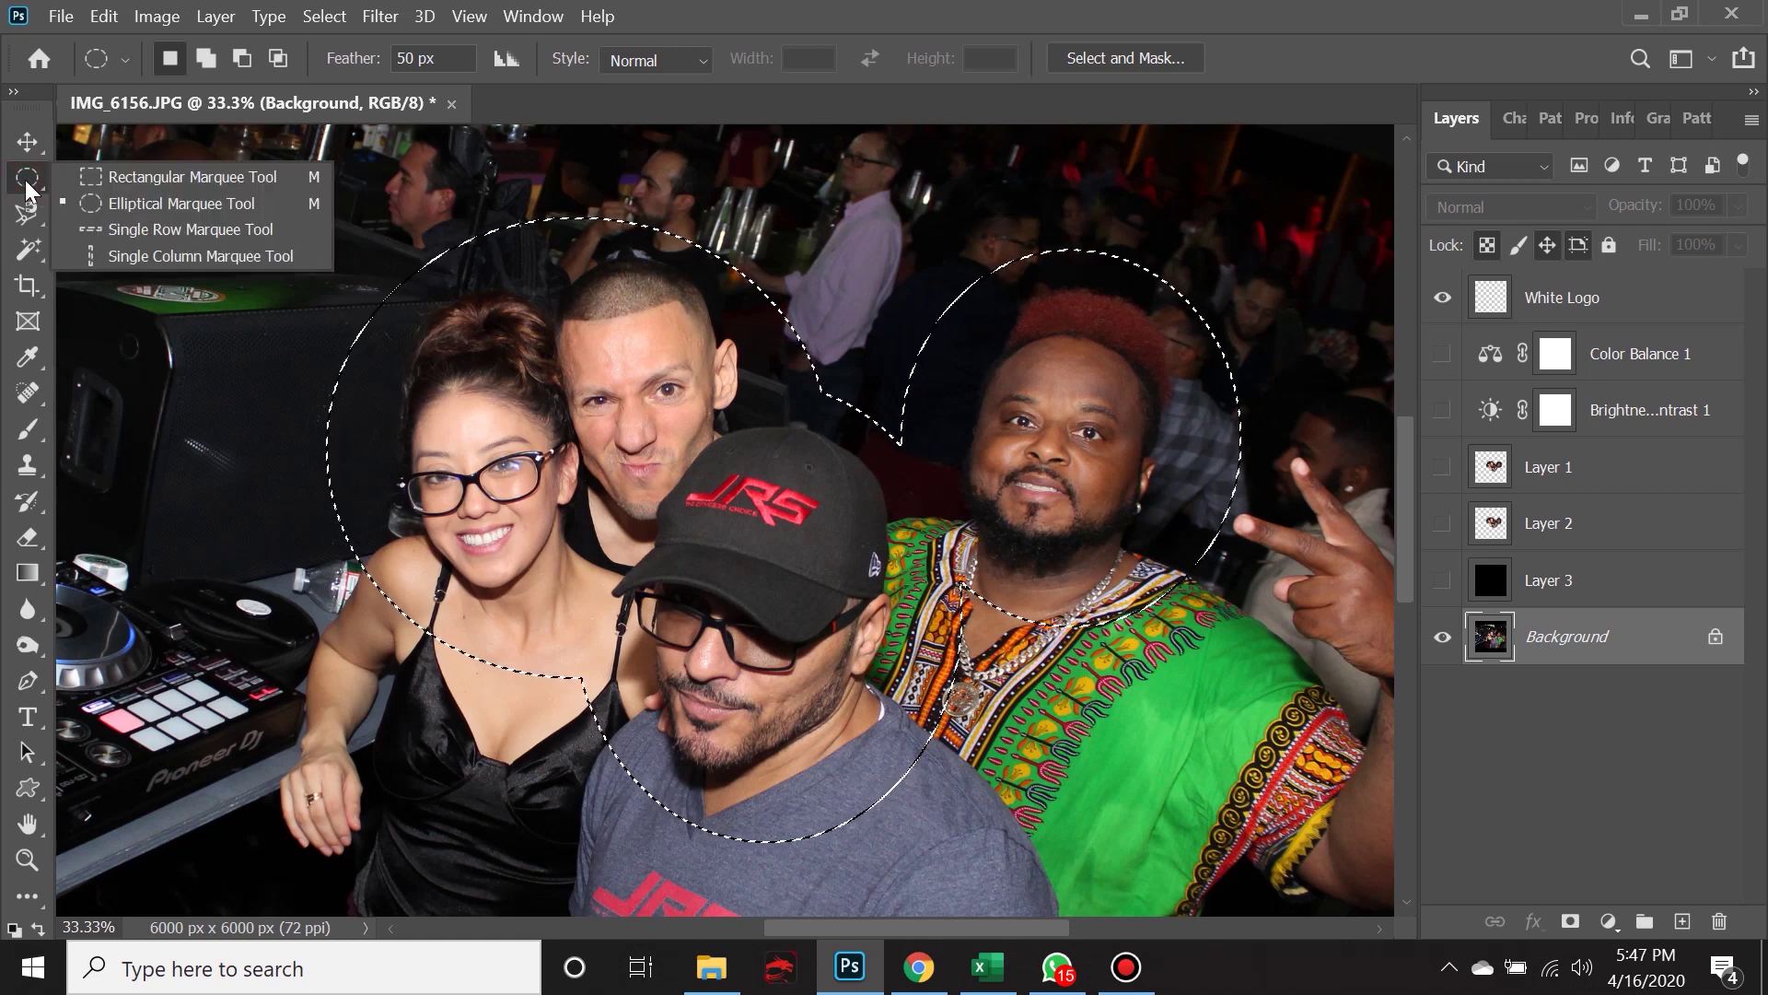
left_click(584, 102)
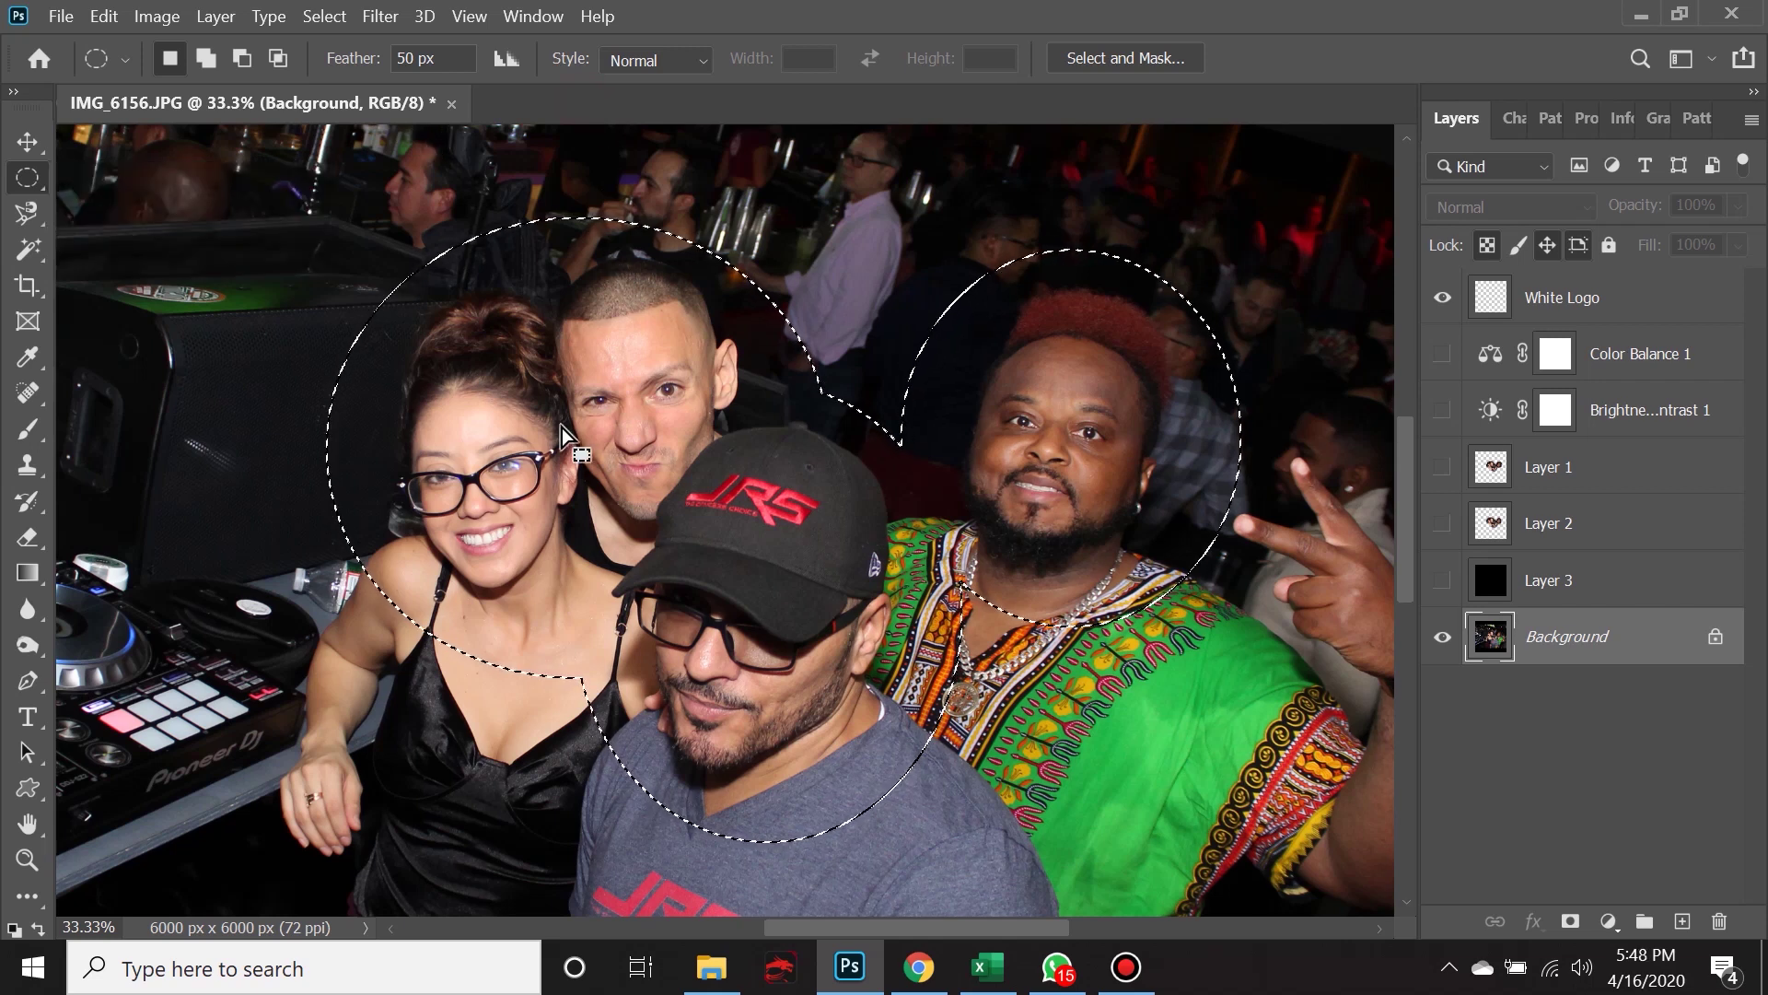
With the Rectangular Marquee at 0 px feather, subtract a narrow rectangle spanning the gap between the short-haired man and the green-shirt man.
key("shift")
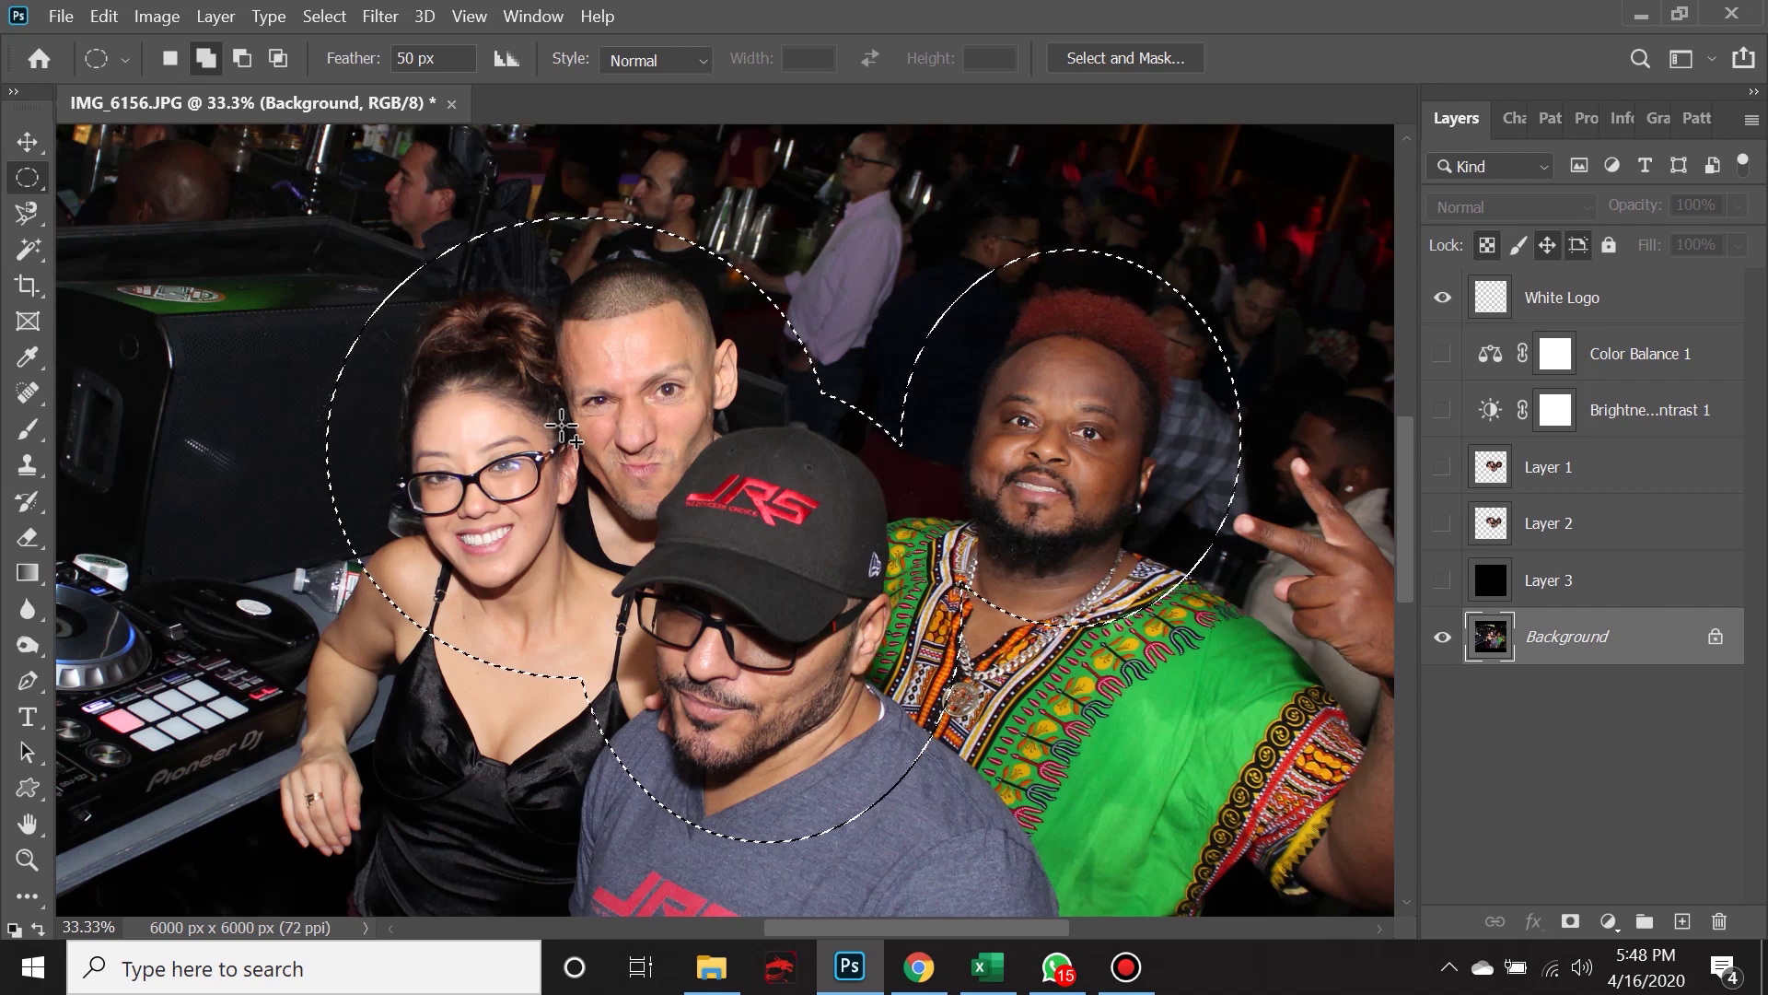
key("shift+m")
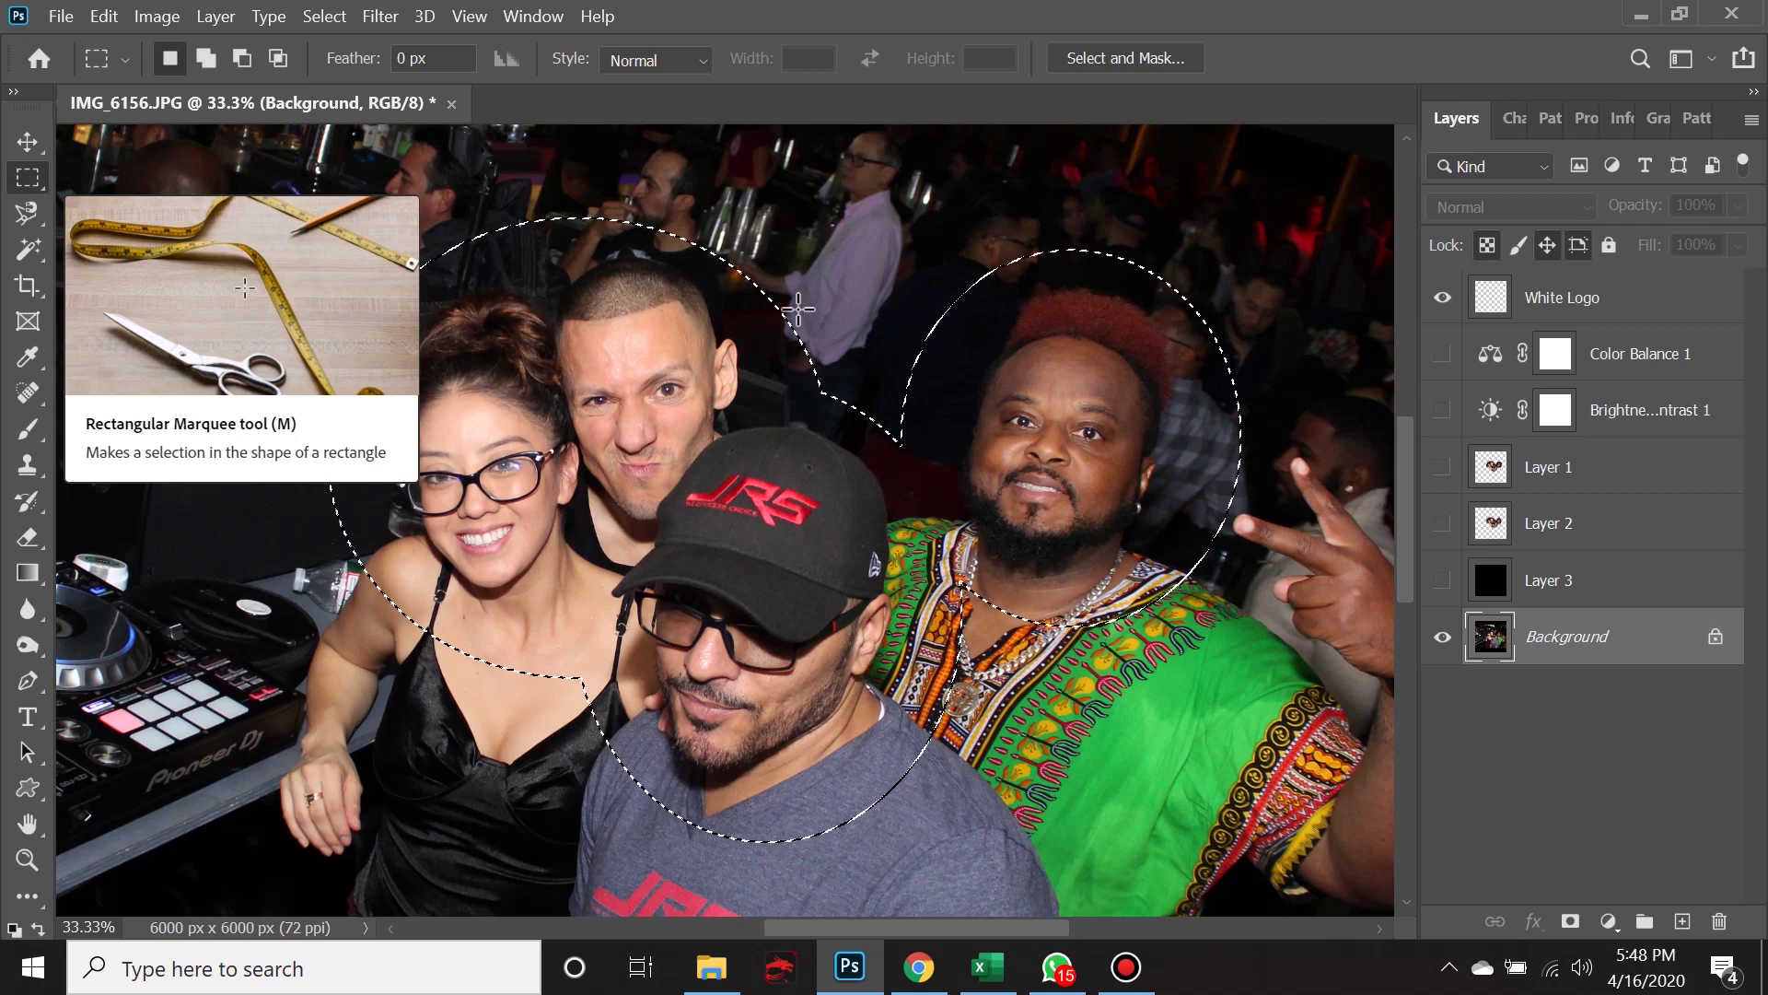
key("alt")
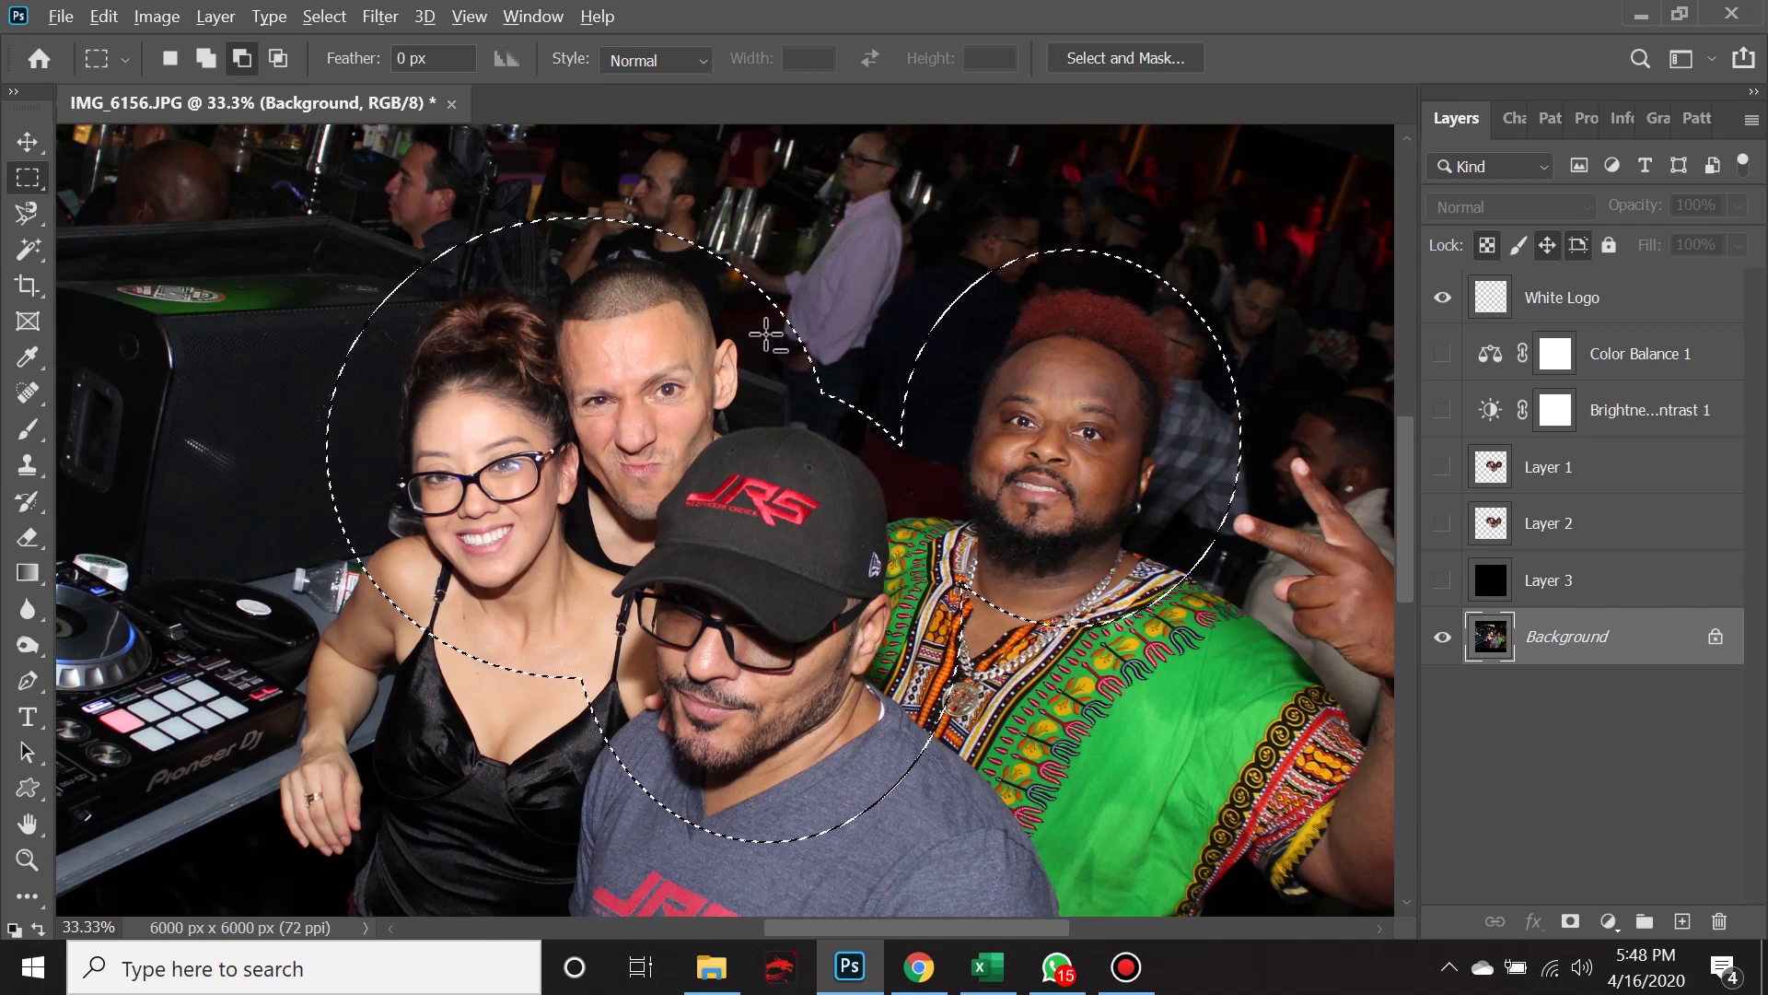
left_click_drag(764, 332, 971, 373)
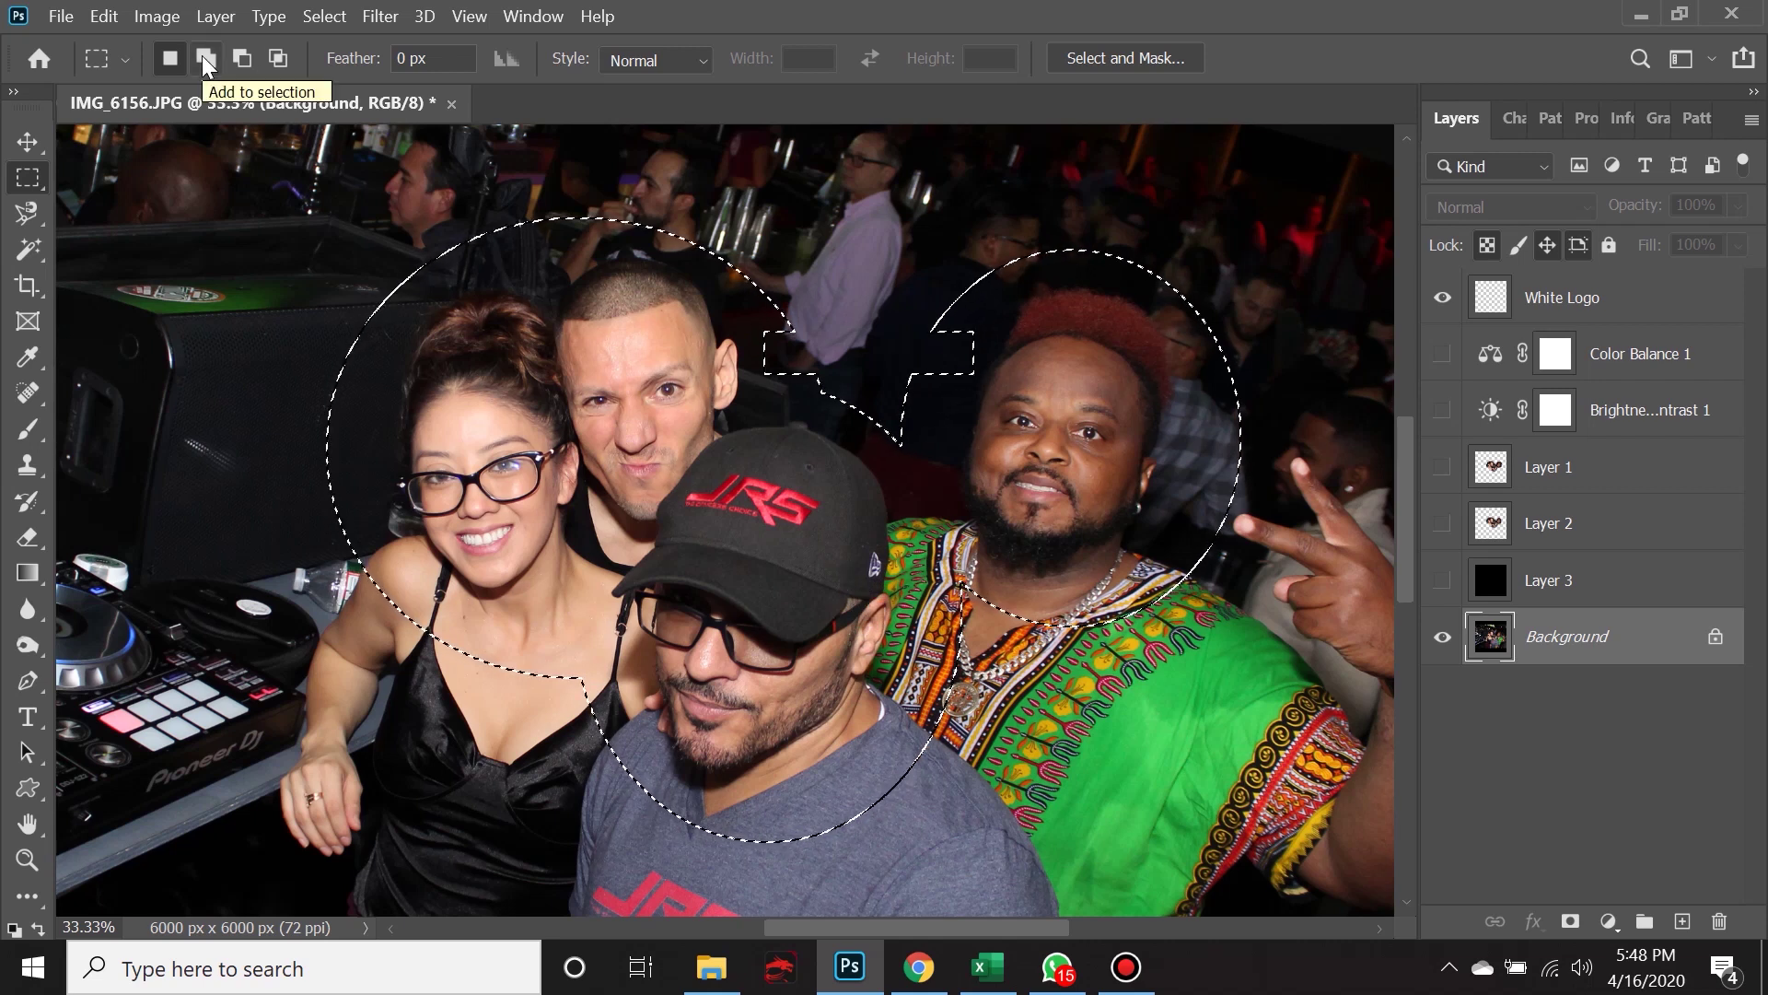
Intersect the selection with a rectangle about 2700 × 2400 px around the group, trimming the outer sides of both circles.
left_click(279, 58)
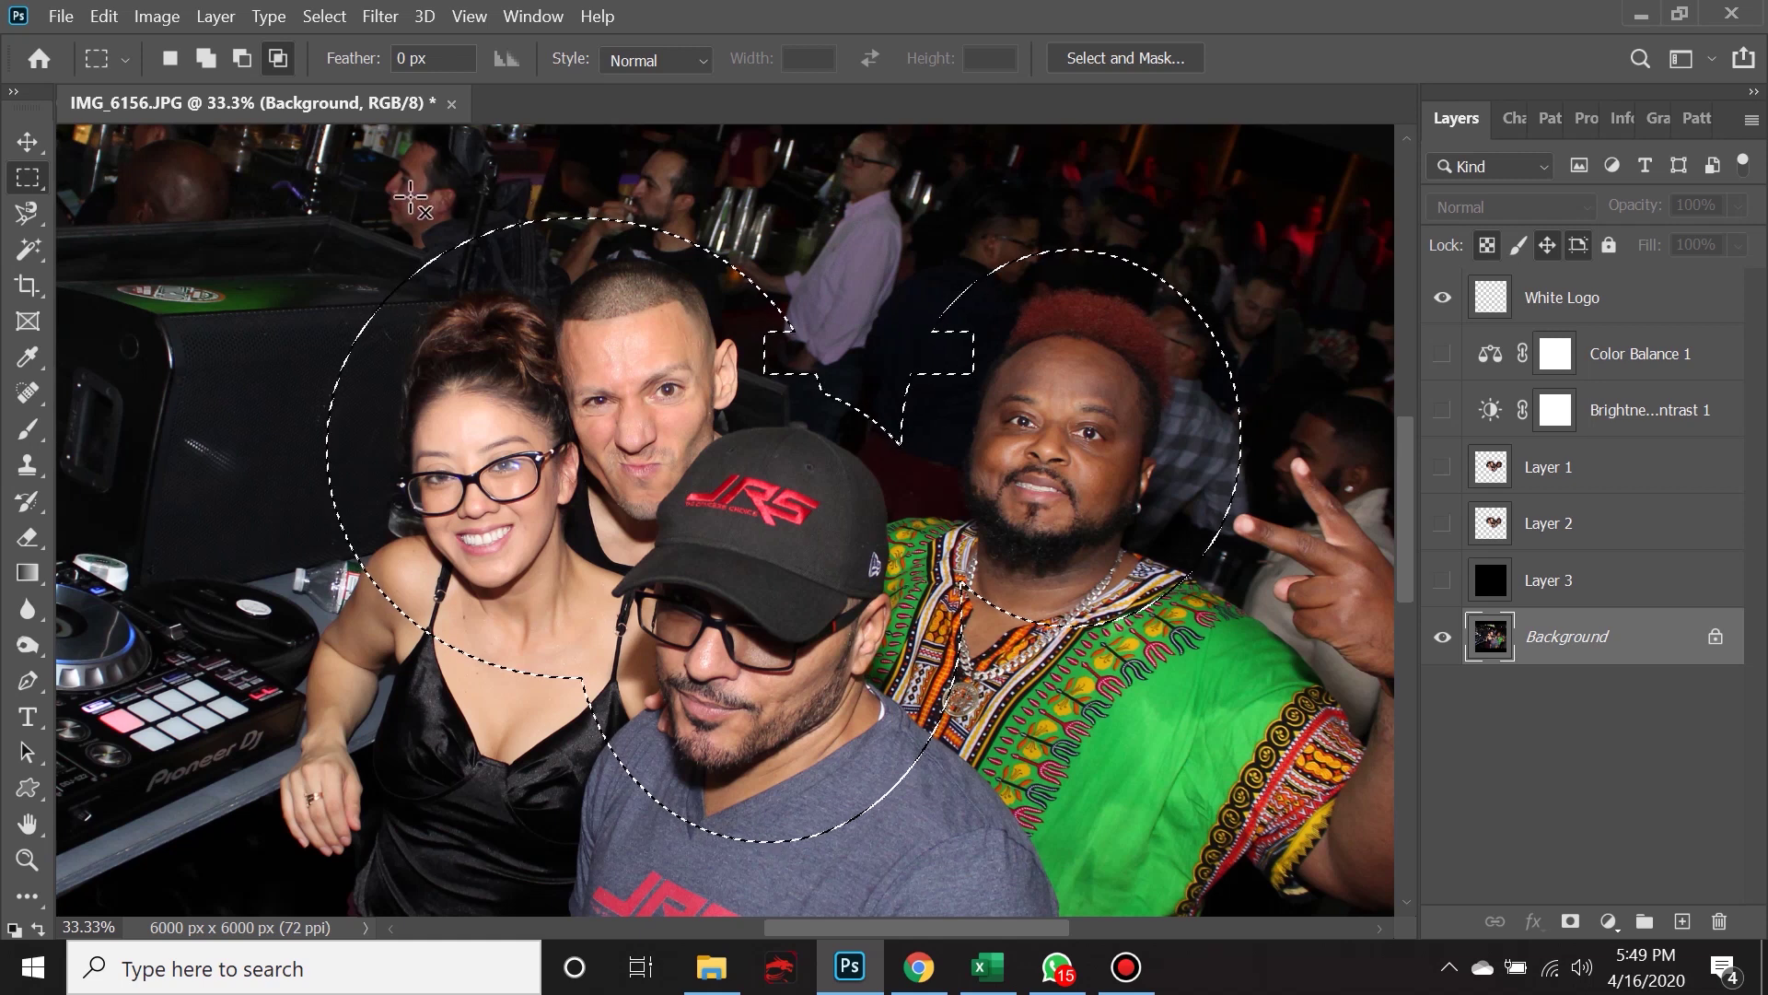
left_click_drag(737, 725, 1082, 895)
mouse_move(1185, 874)
left_mouse_down()
mouse_move(1155, 874)
mouse_move(1126, 832)
mouse_move(1194, 881)
left_mouse_up()
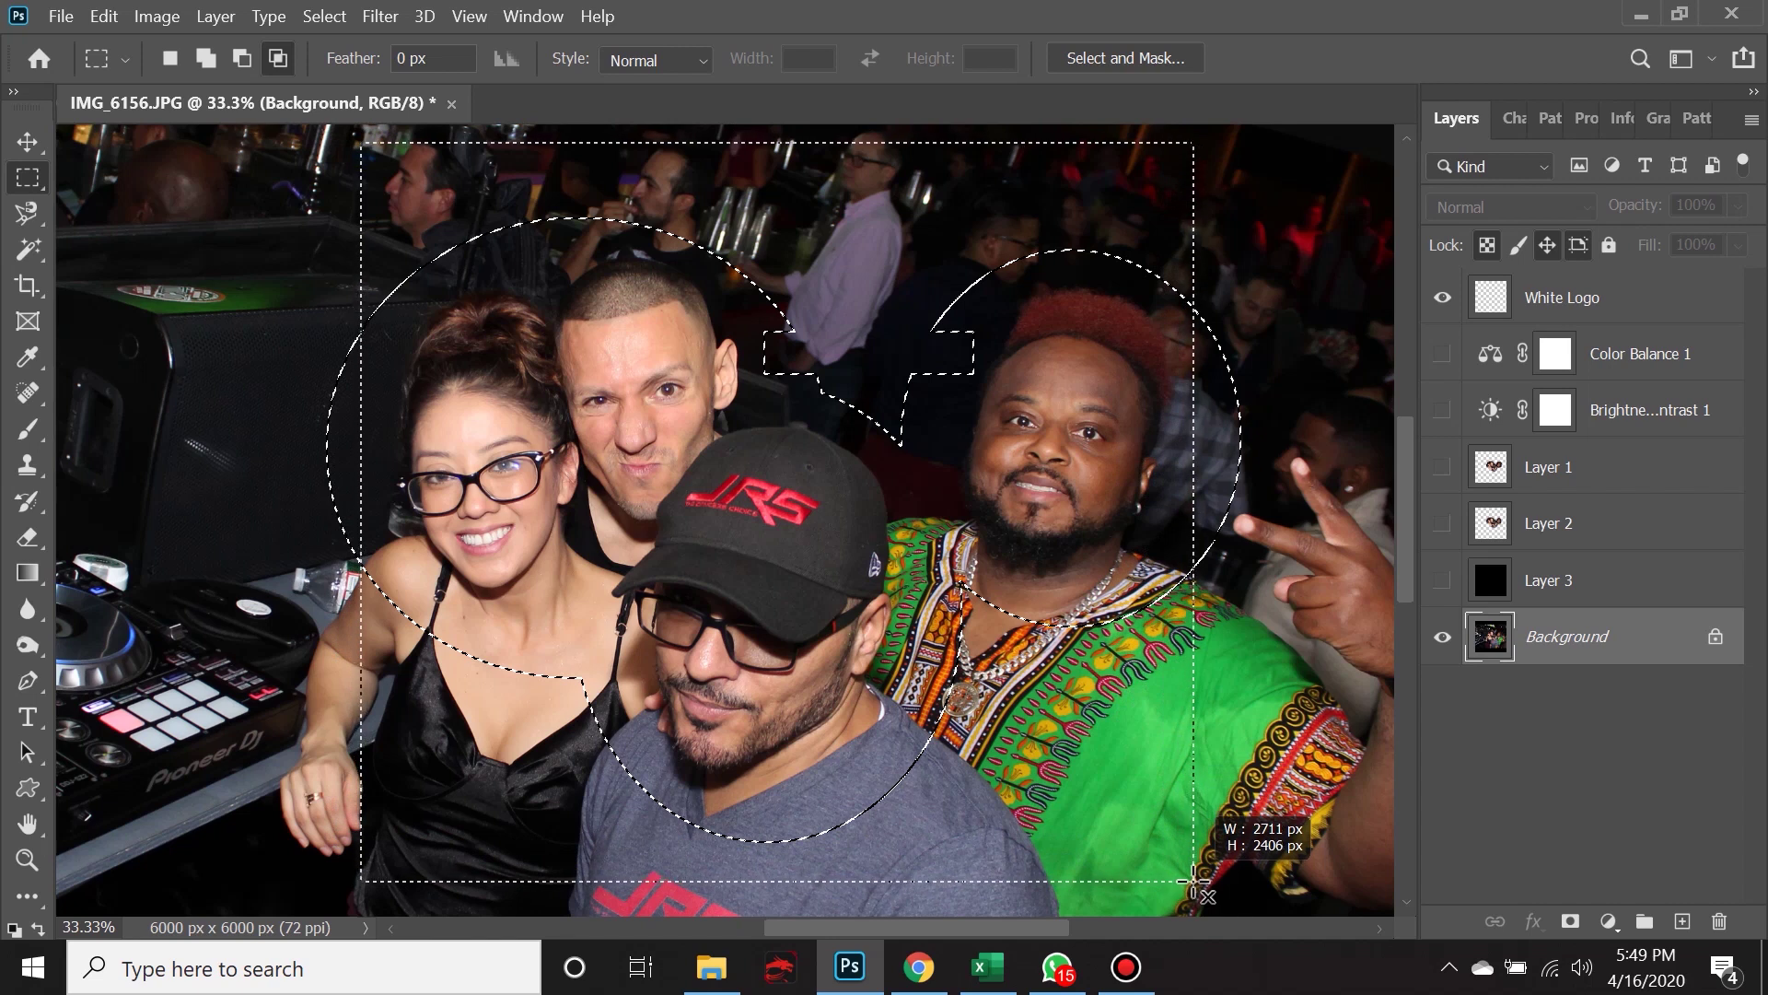
left_click_drag(1196, 877, 1198, 869)
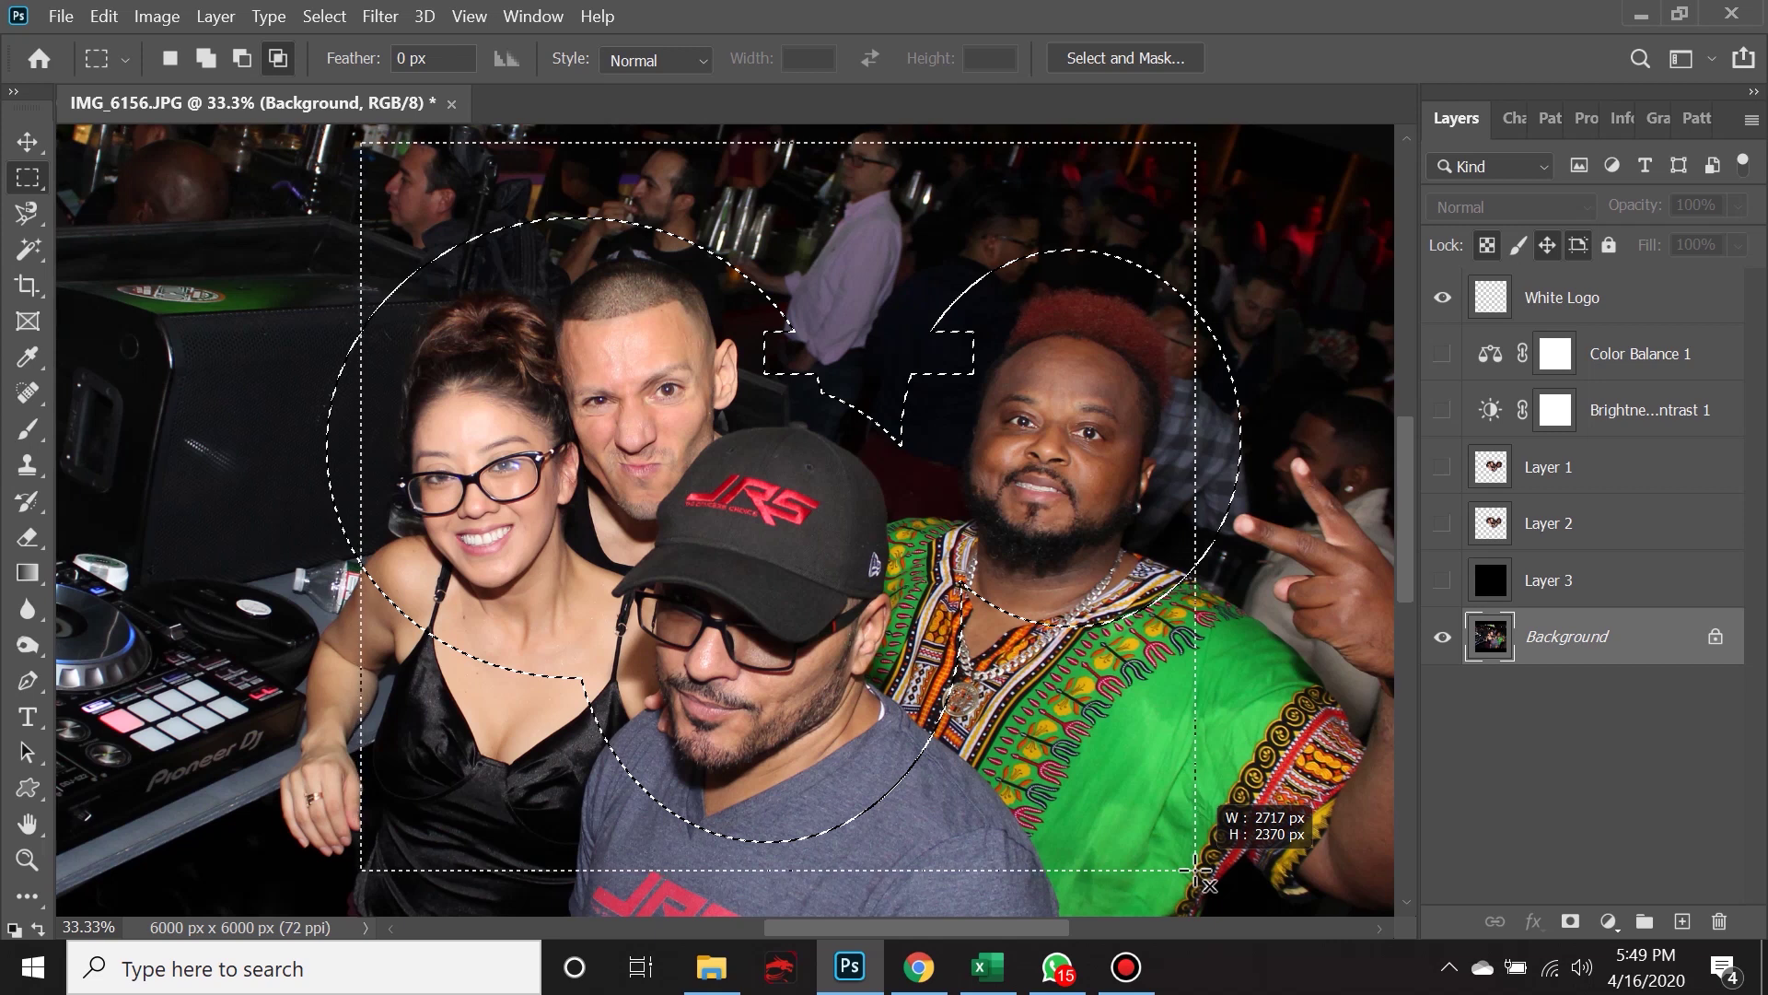
left_click_drag(1195, 869, 1194, 876)
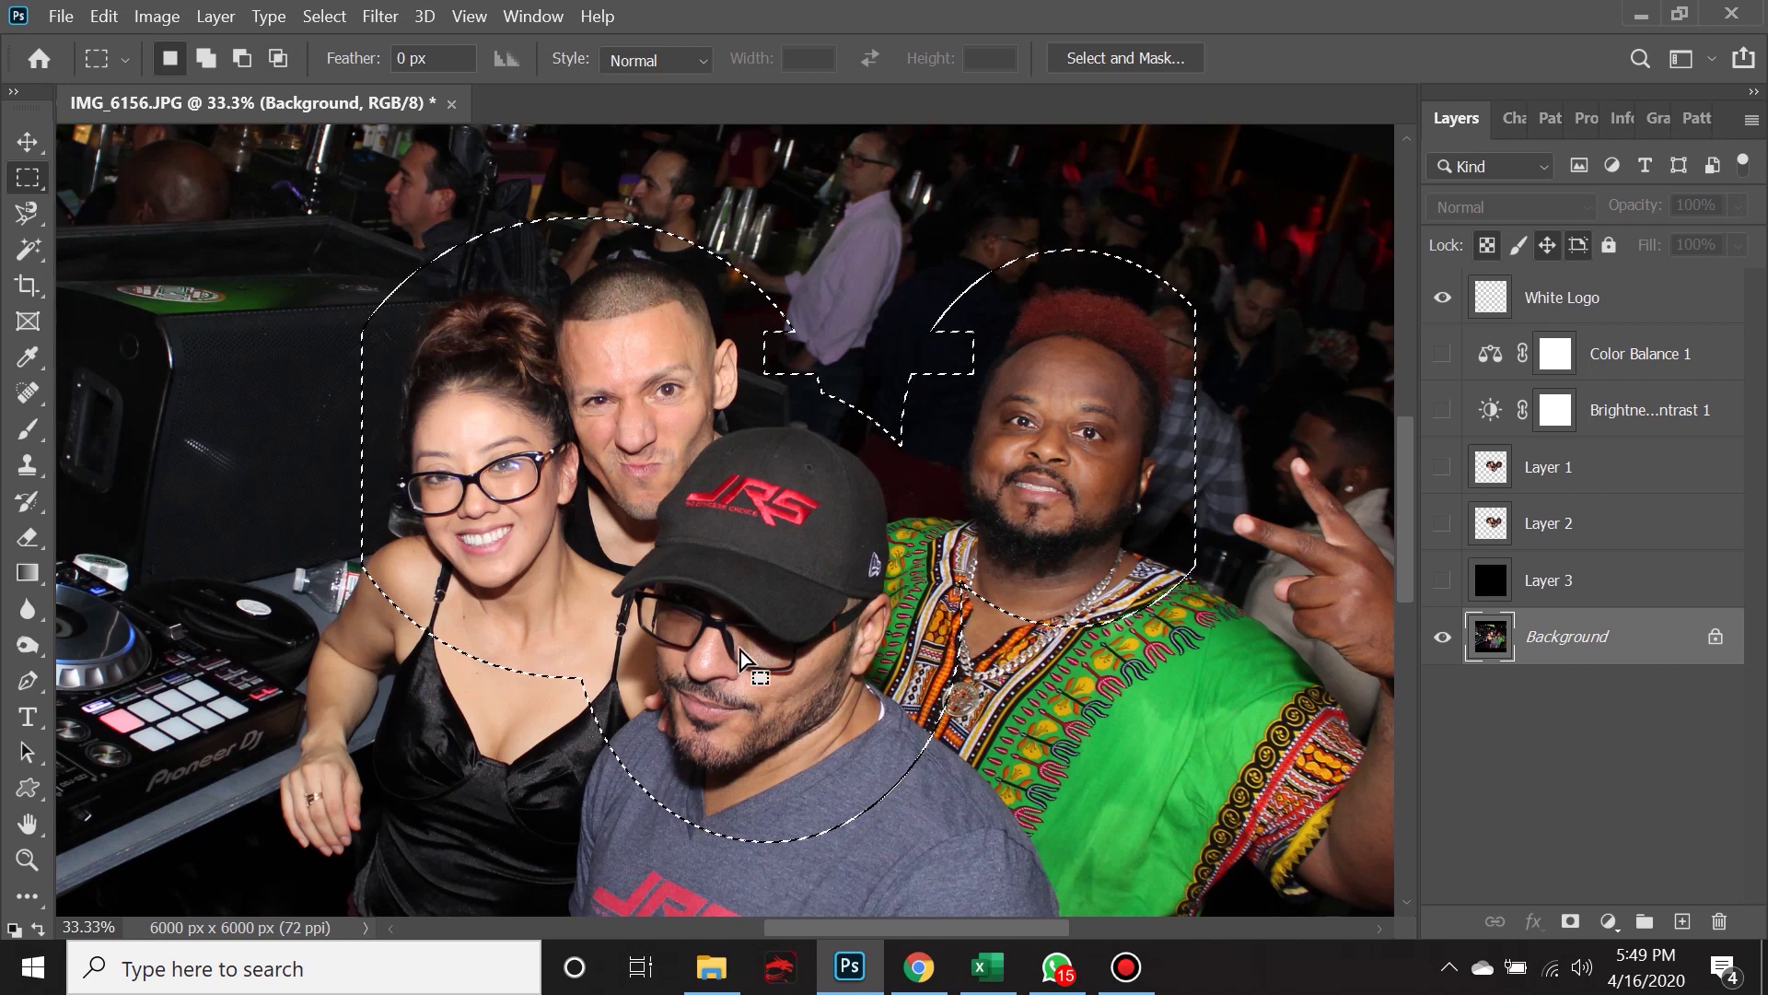
Try intersecting the selection with a smaller rectangle from the short-haired man's head to the green-shirt man's chest, and undo it.
key("shift+alt")
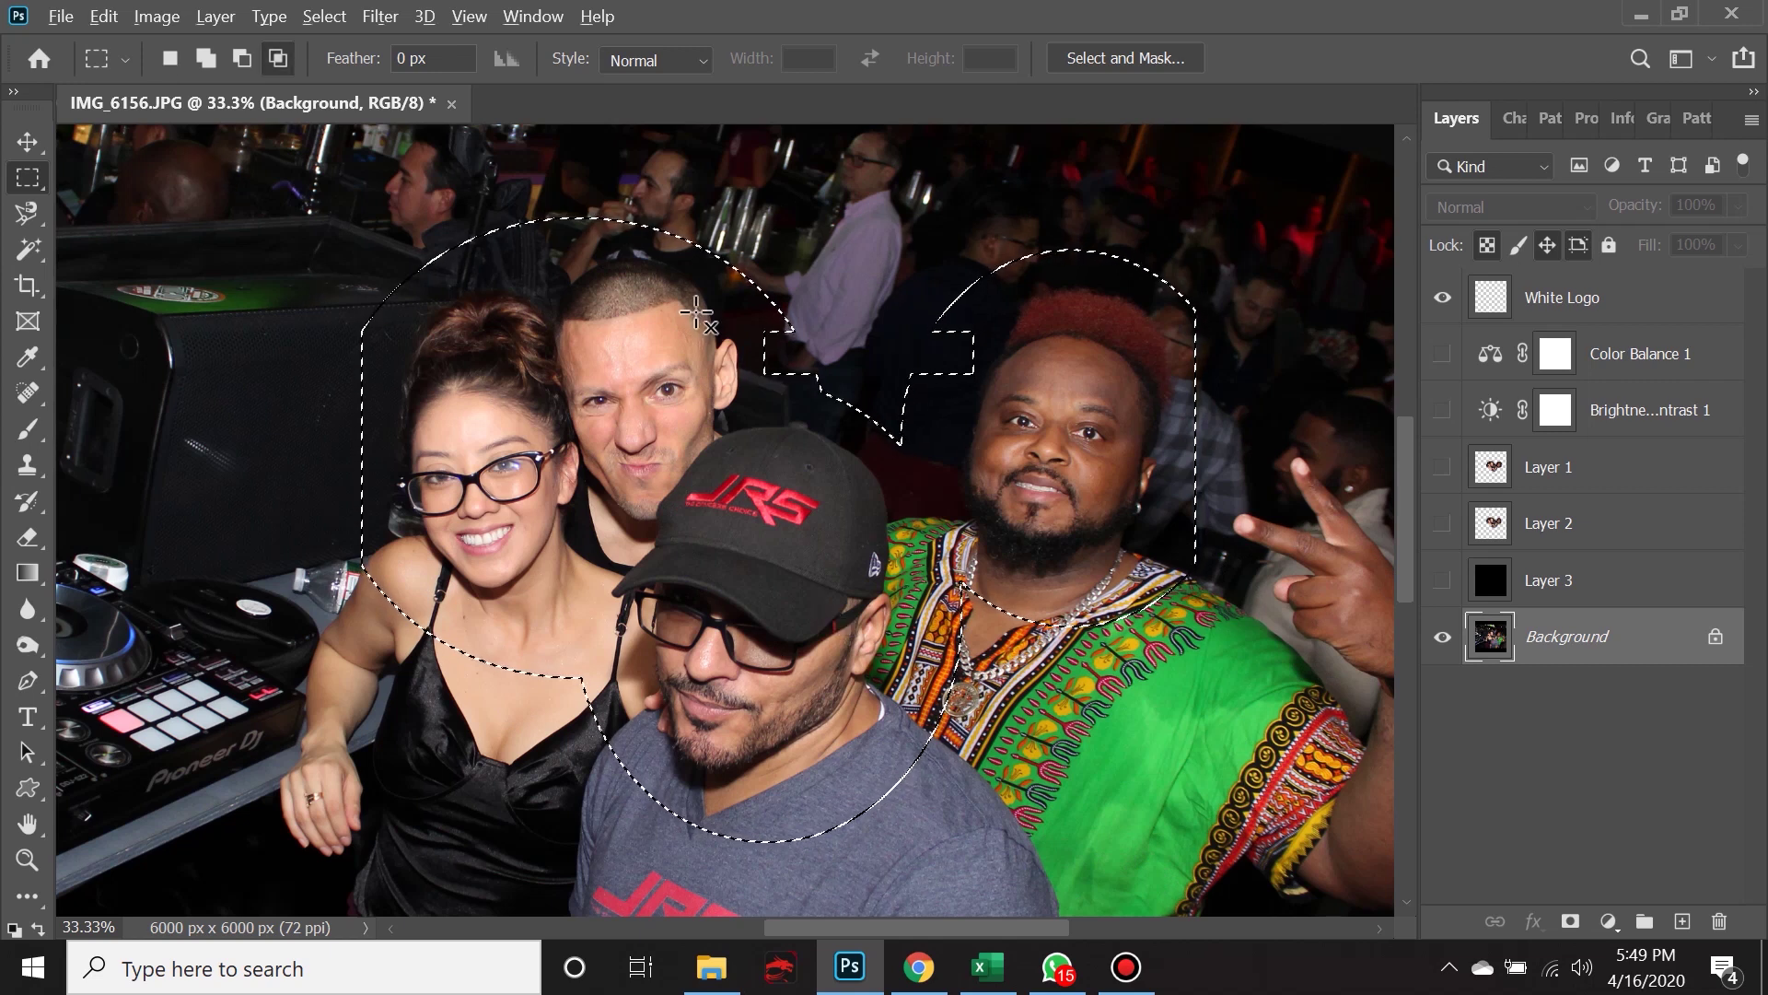
left_click_drag(654, 287, 1139, 653)
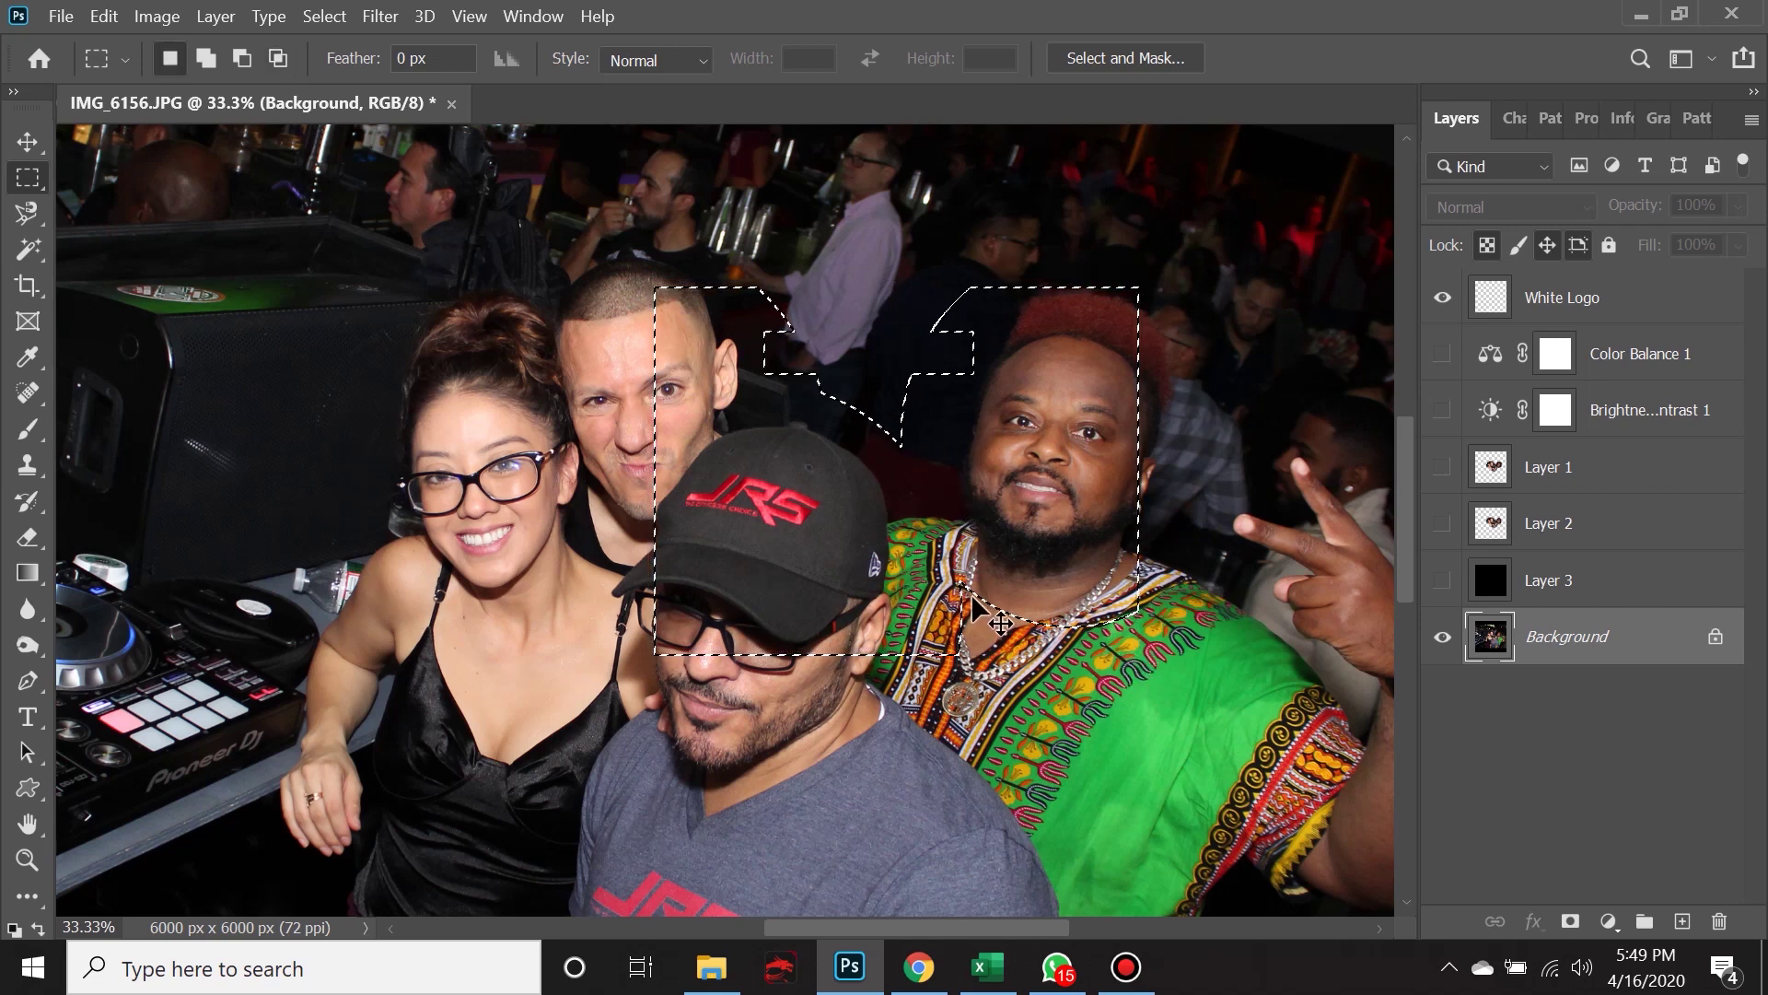
key("ctrl+z")
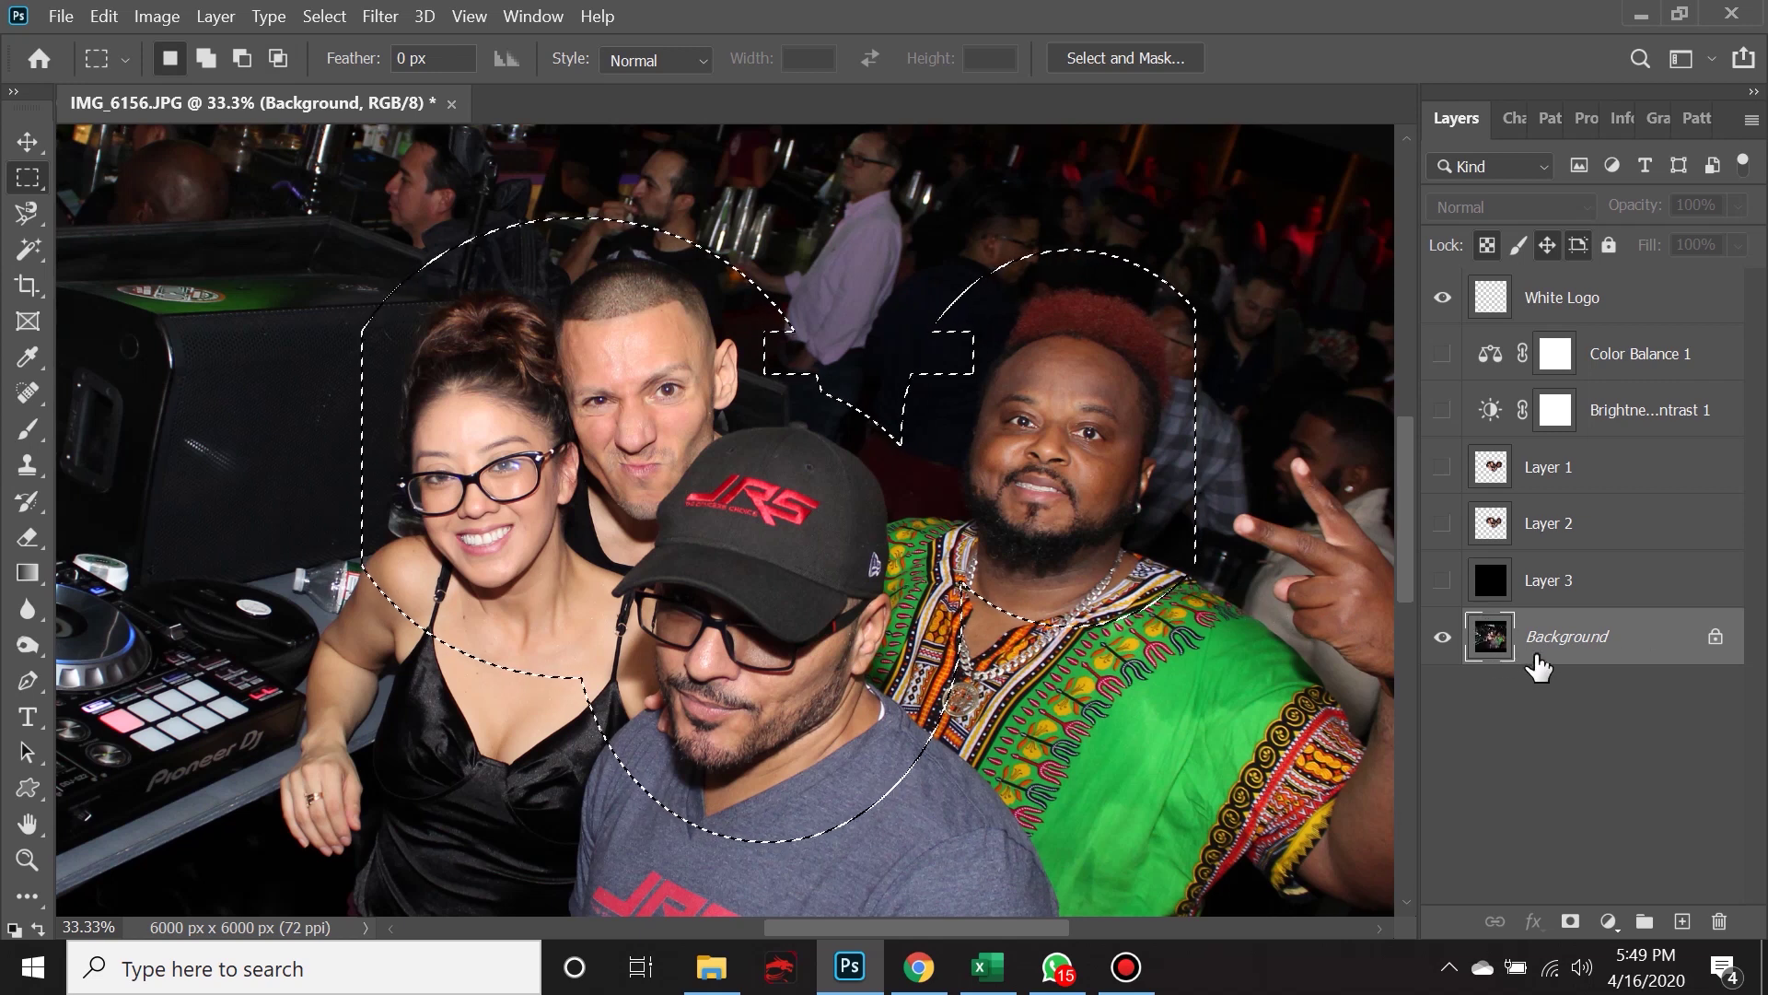
Copy the selected area of the Background photo to a new layer and hide the Background to isolate the cutout.
key("ctrl+j")
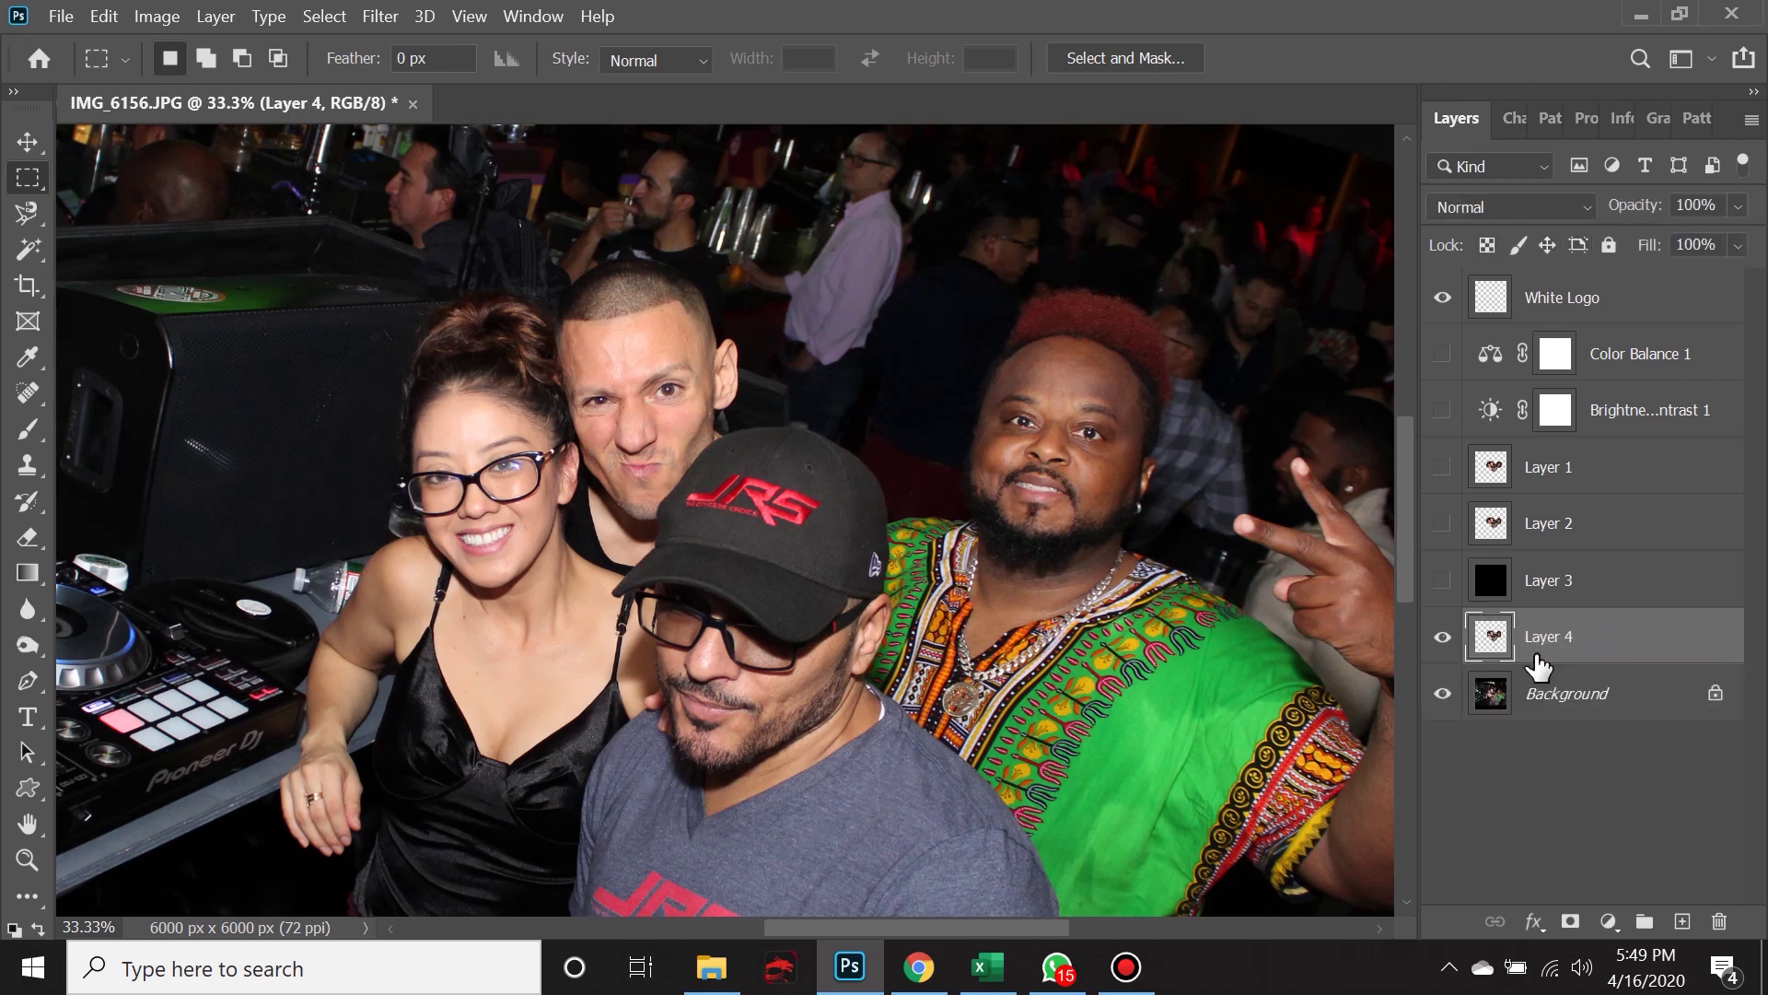
left_click(1443, 696)
scroll(373, 304, "down", 3)
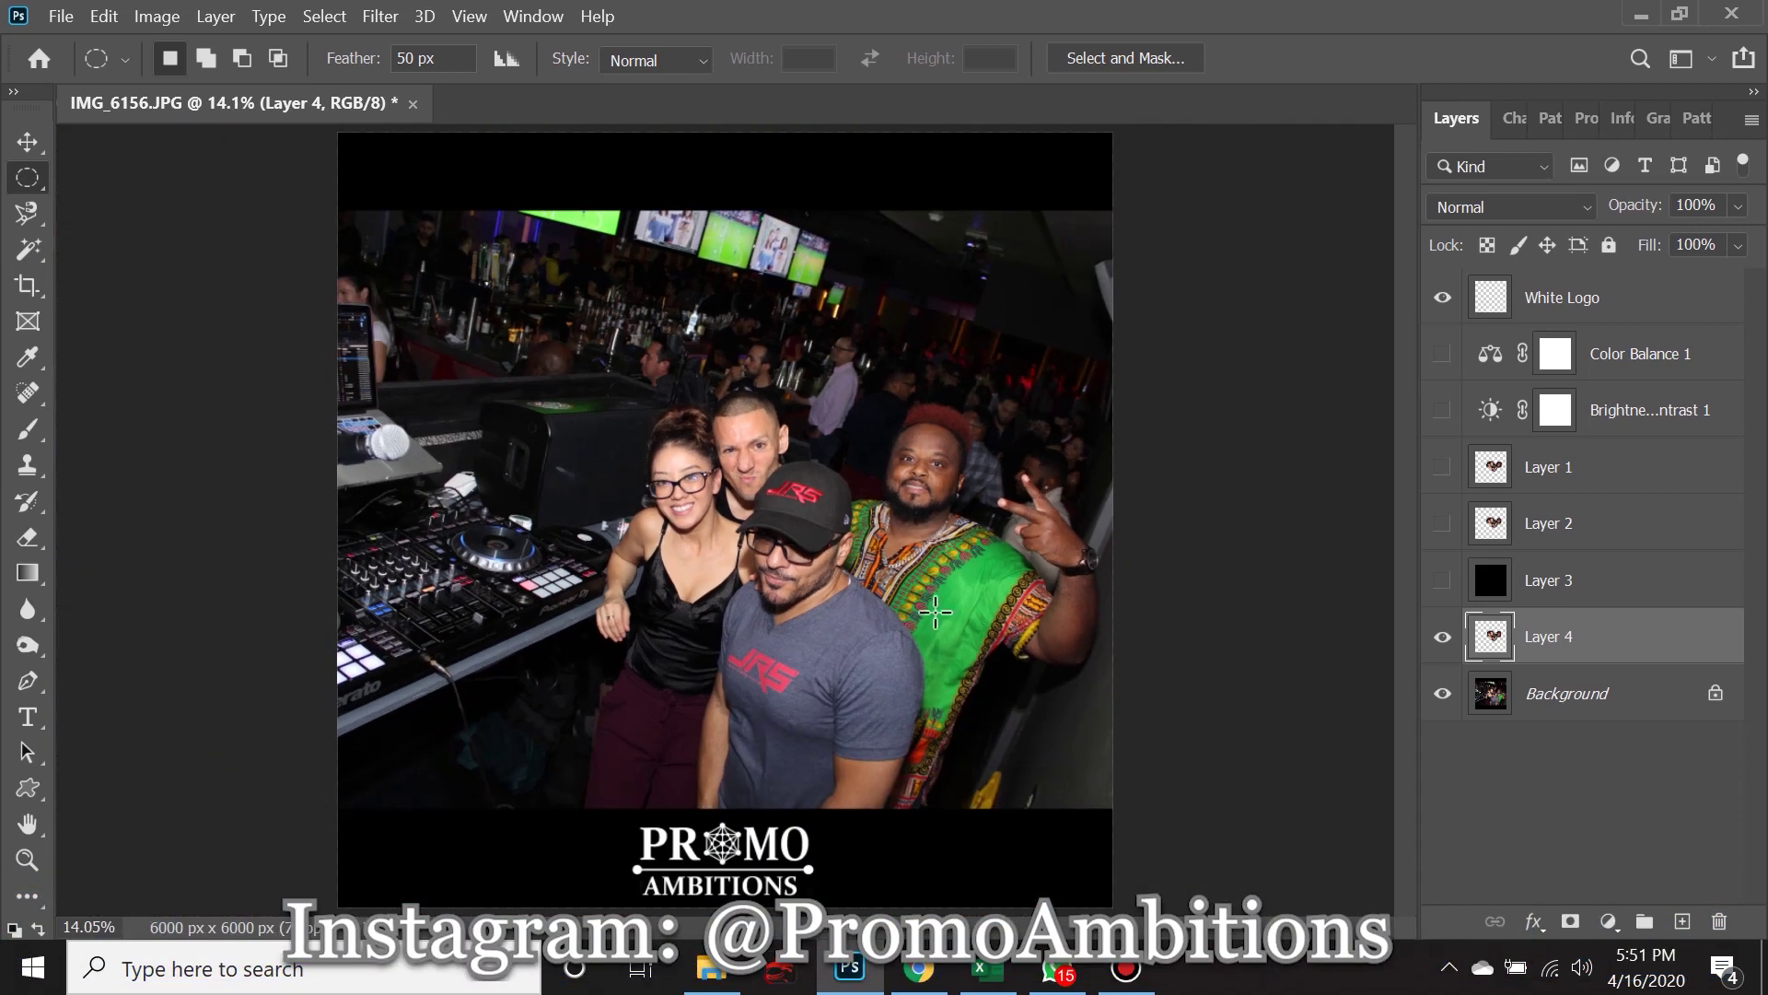
Switch to Chrome and look through the photo posts on the PromoAmbitions Instagram profile.
left_click(918, 969)
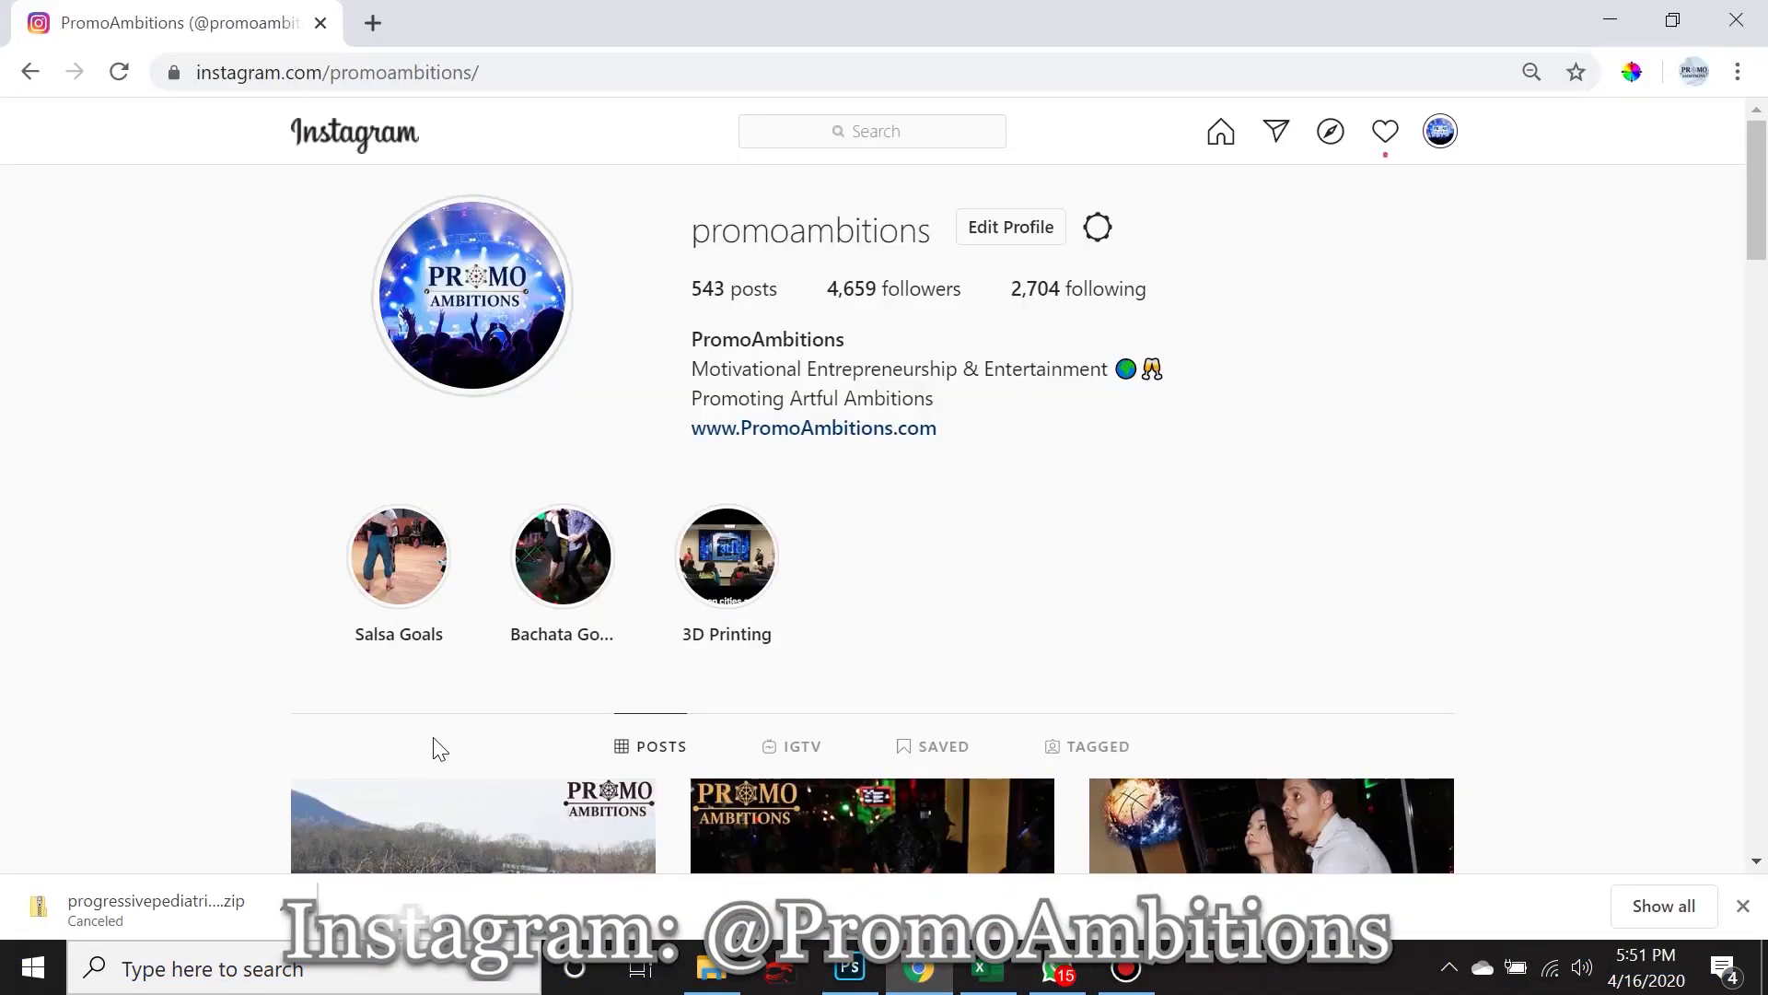
scroll(734, 505, "down", 3)
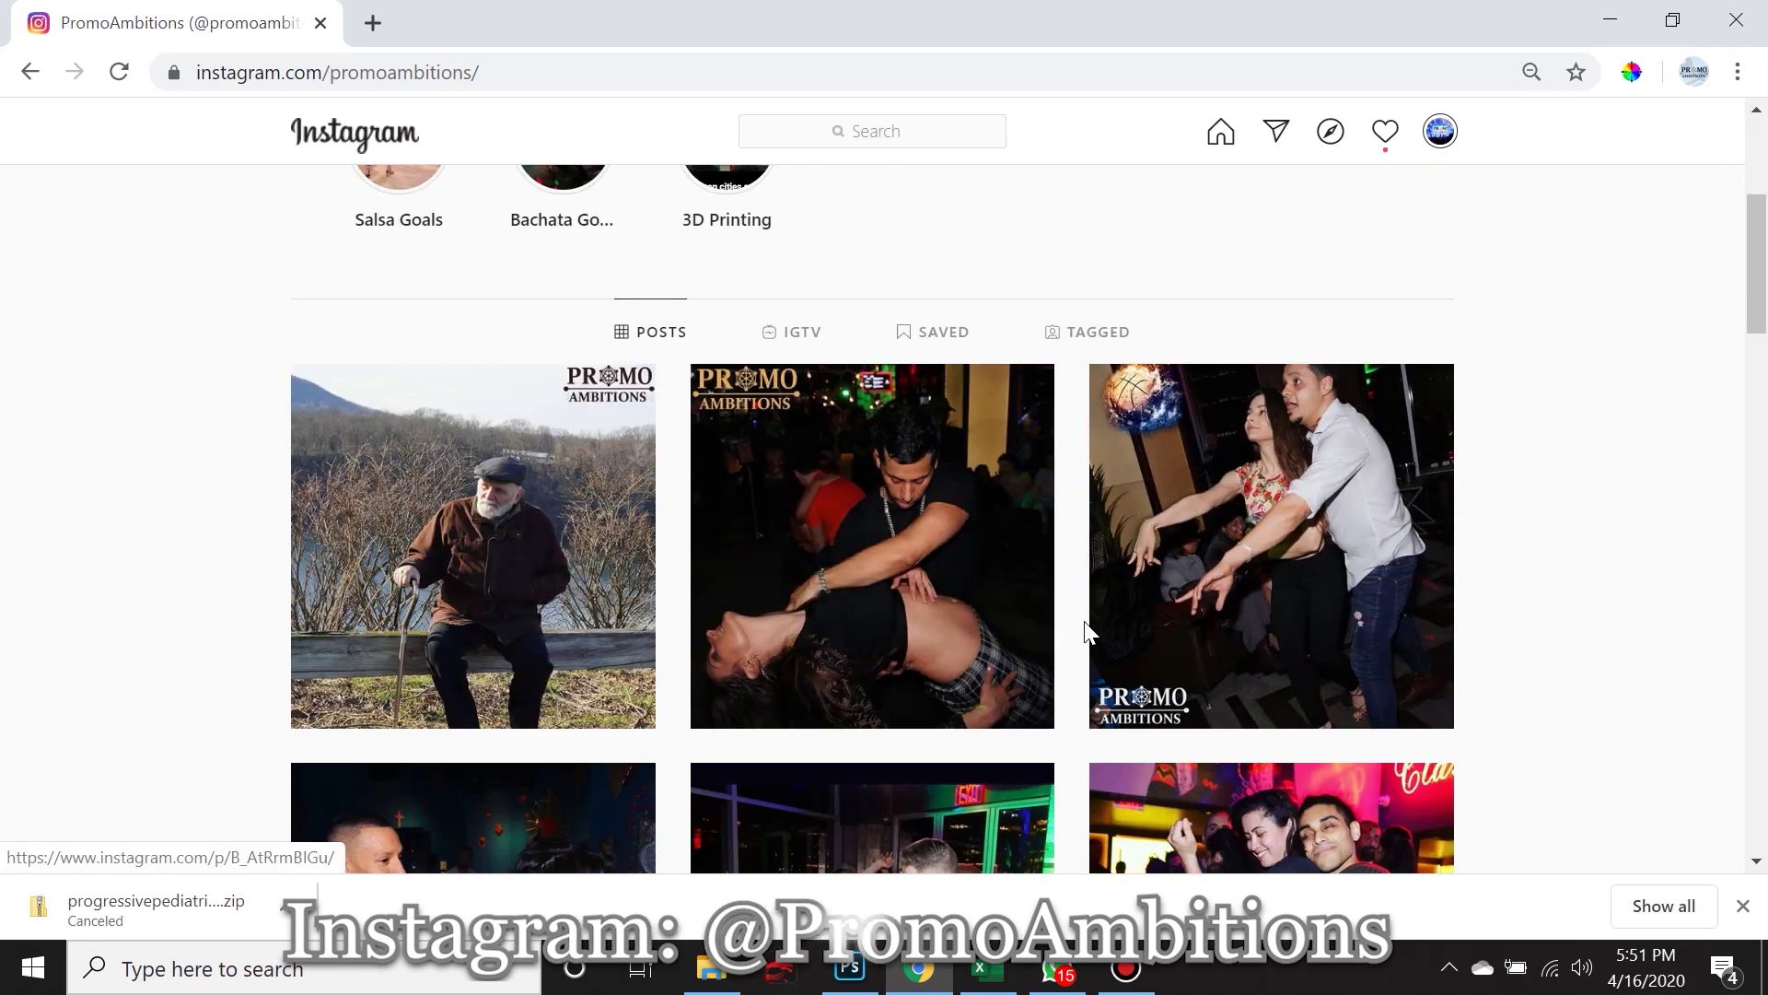
scroll(1092, 636, "down", 3)
scroll(1179, 596, "down", 2)
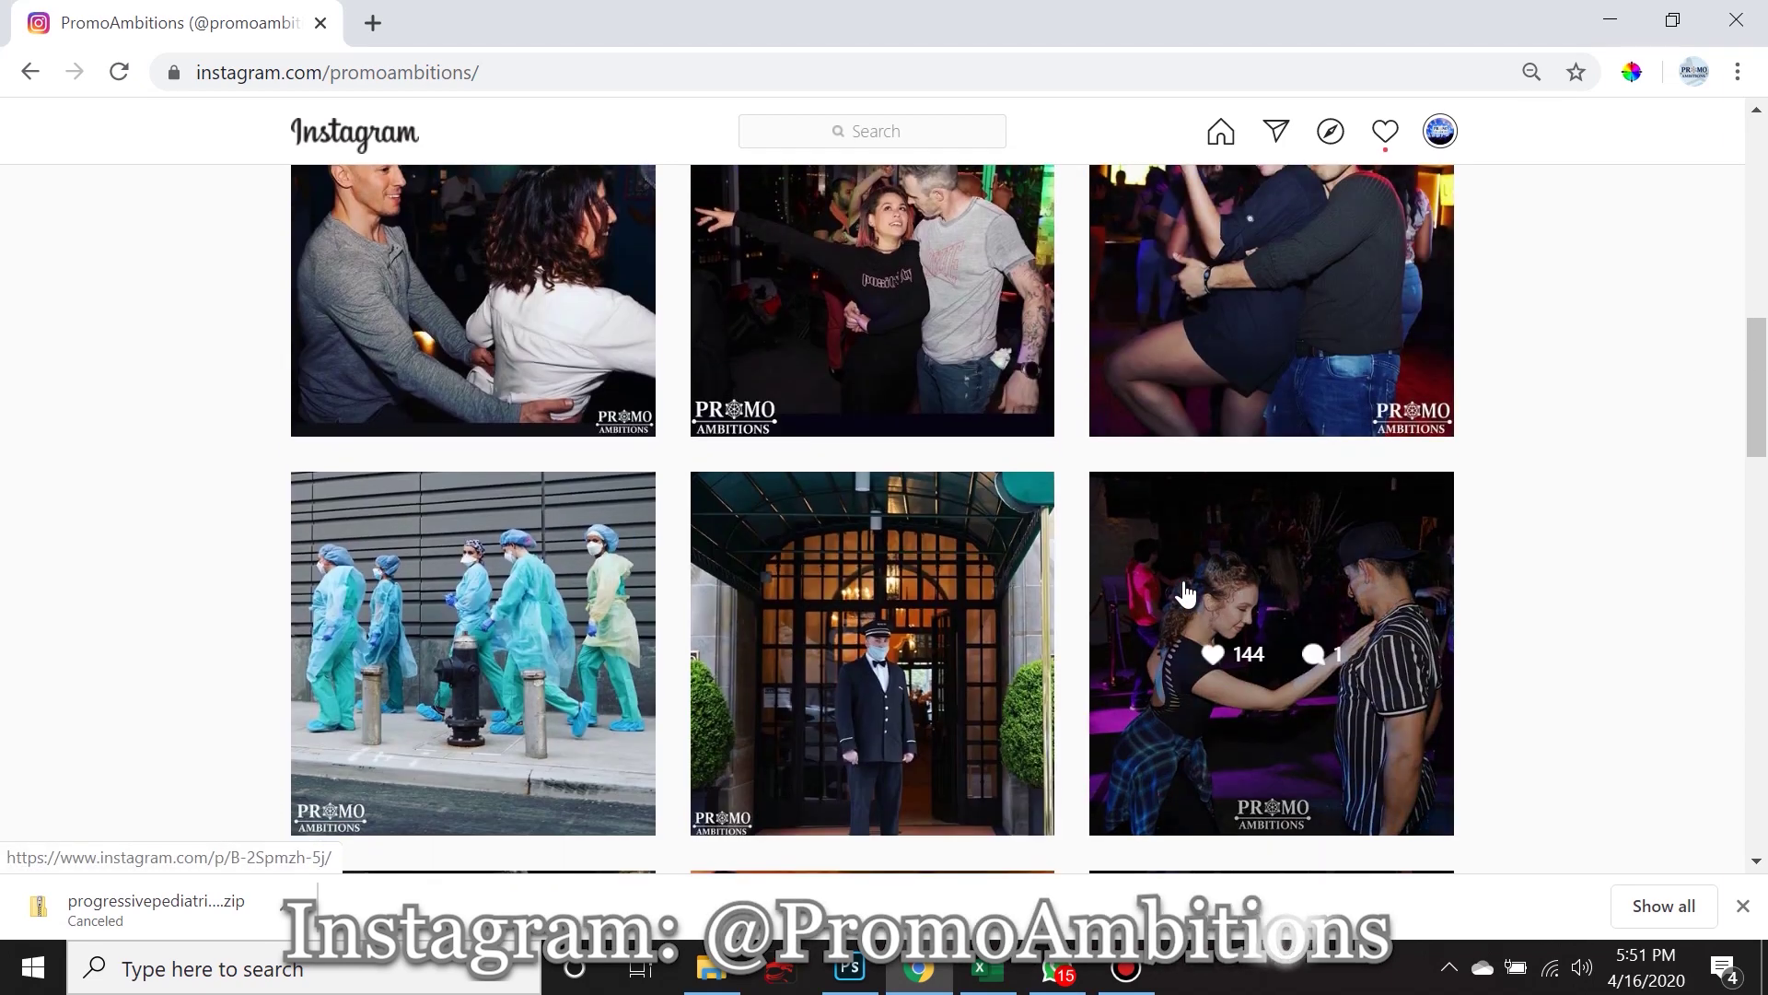
scroll(1185, 589, "down", 5)
scroll(703, 493, "up", 3)
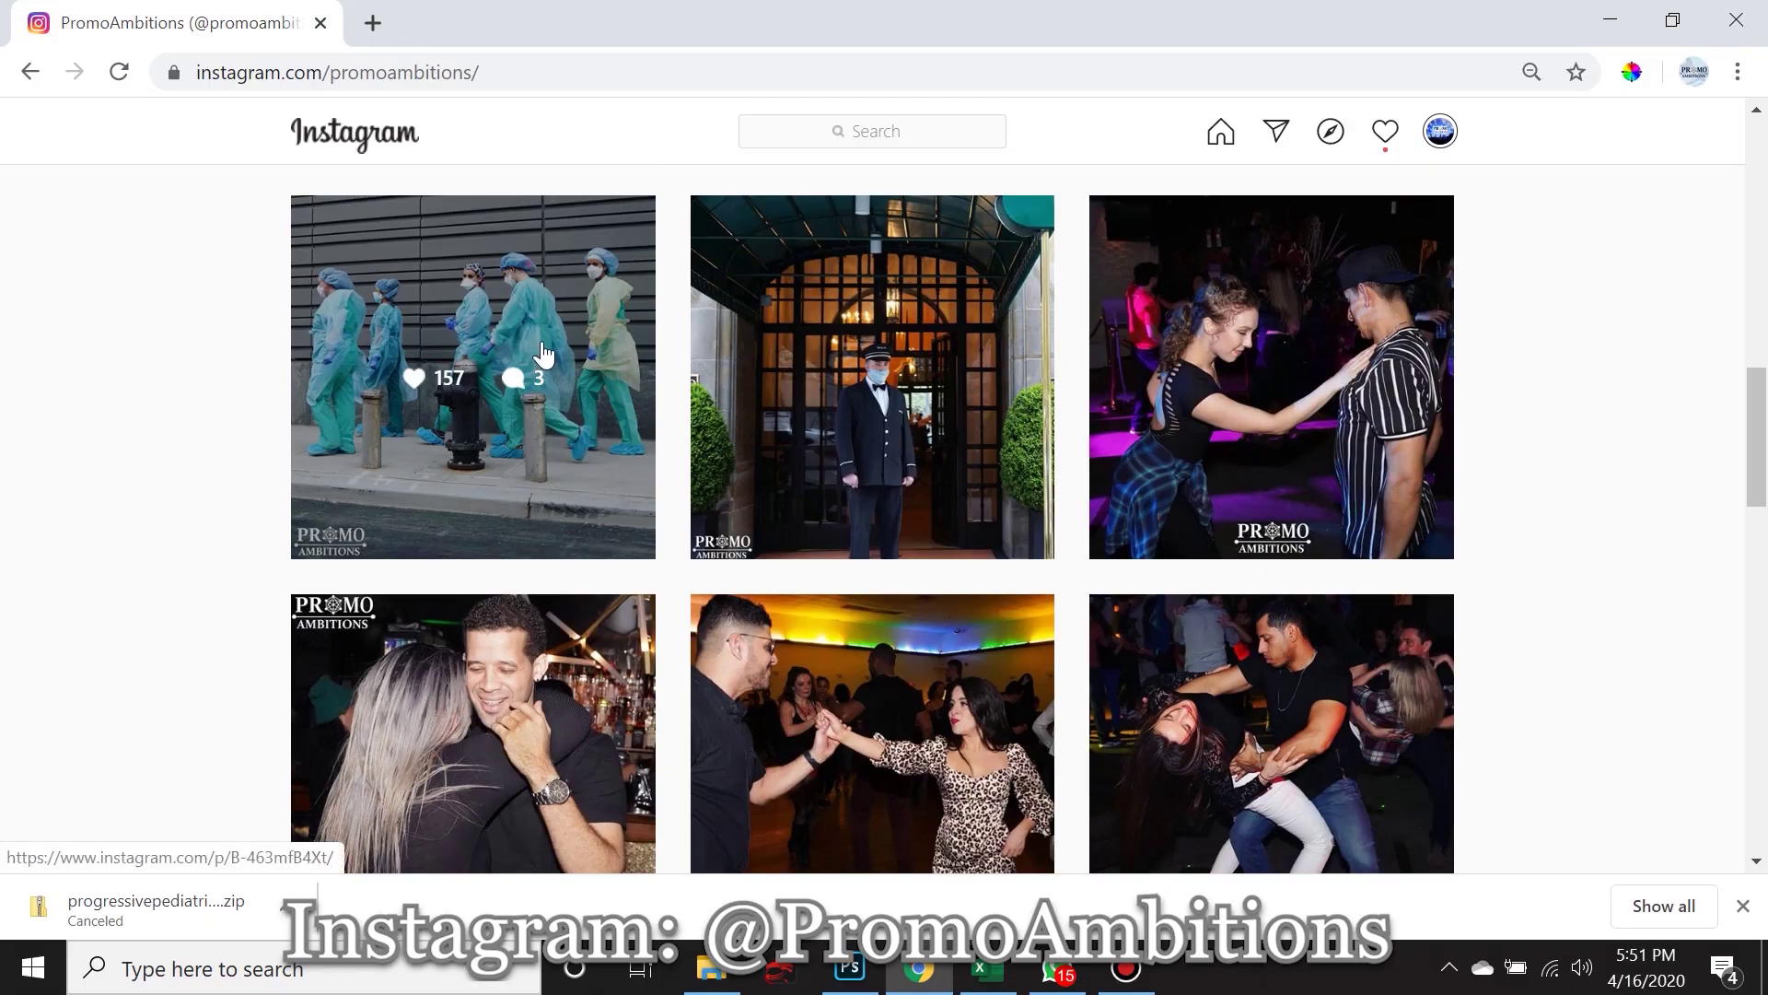
scroll(544, 355, "down", 4)
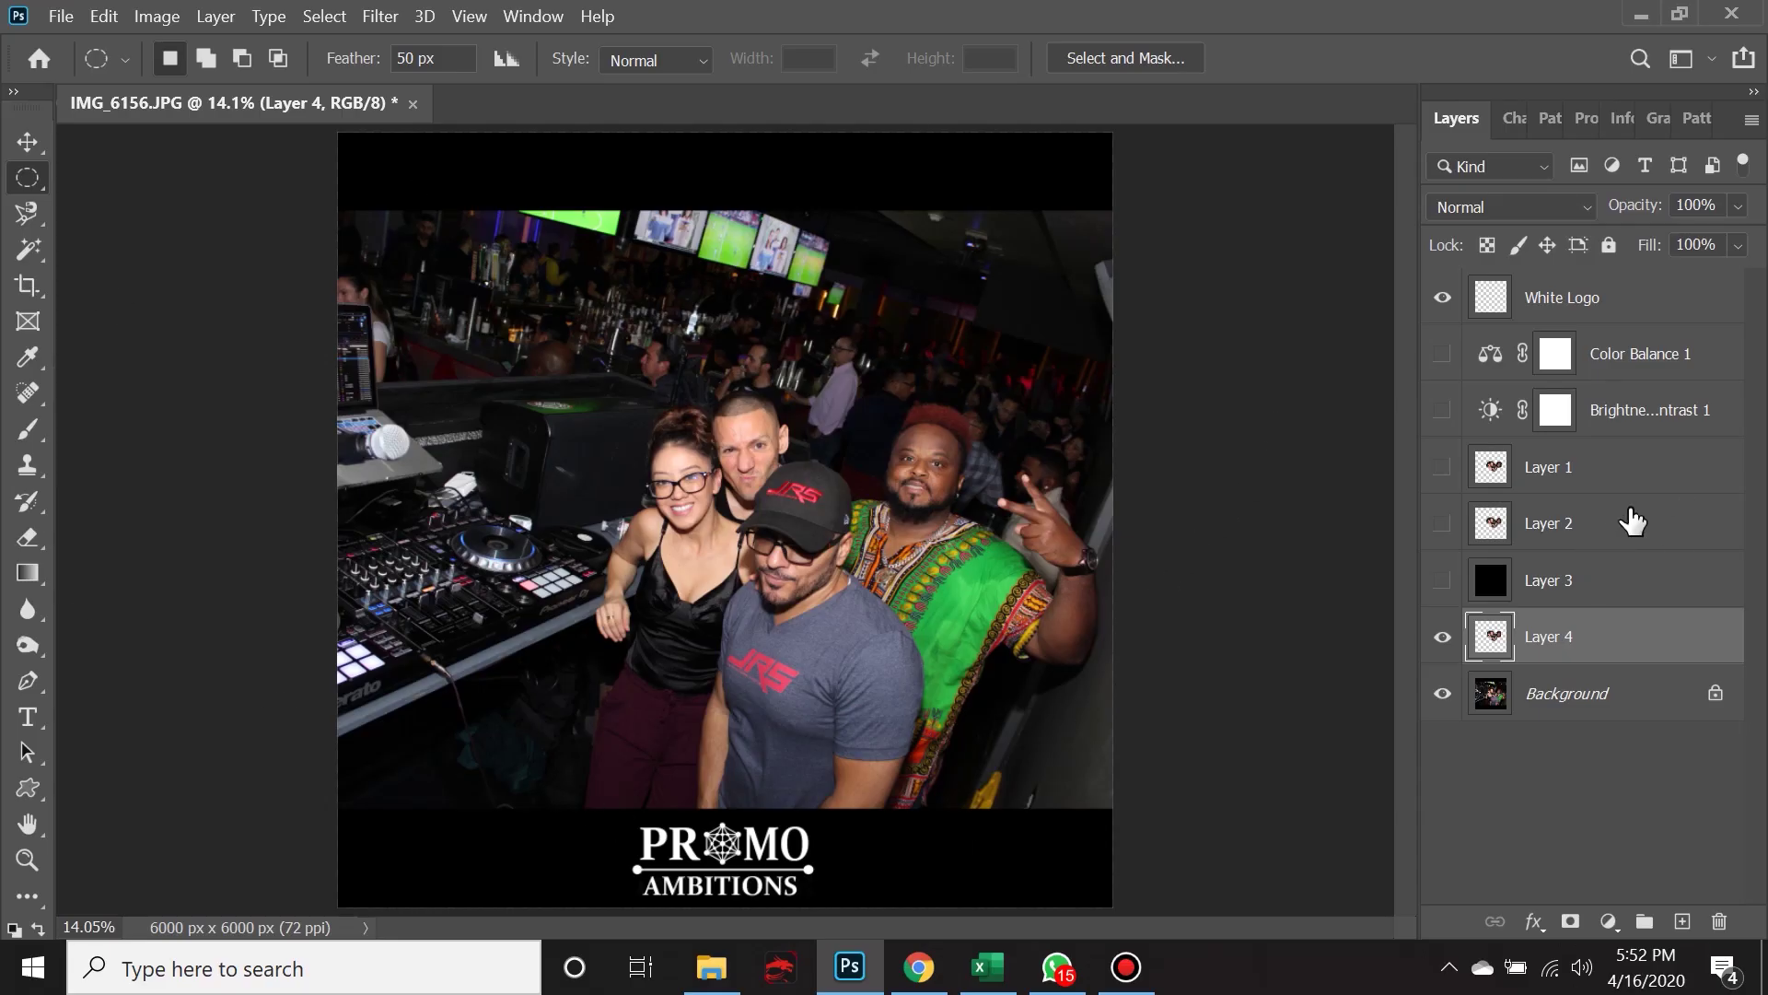
left_click(16, 185)
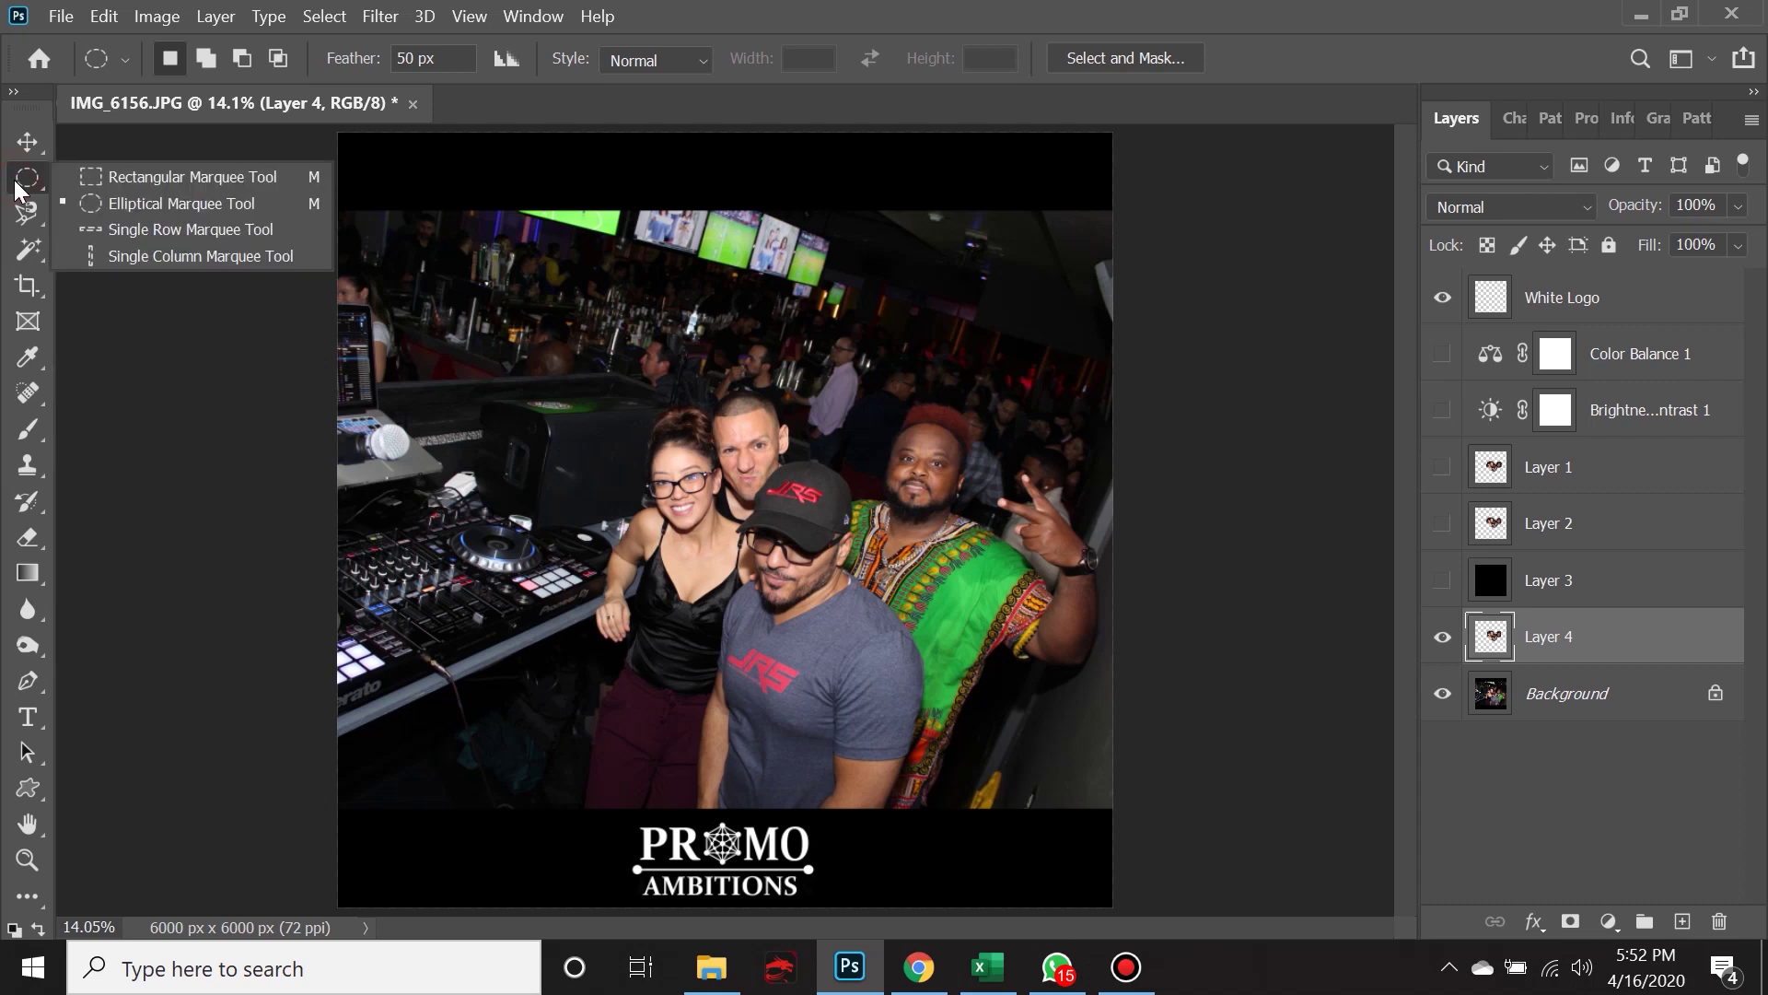
left_click(17, 185)
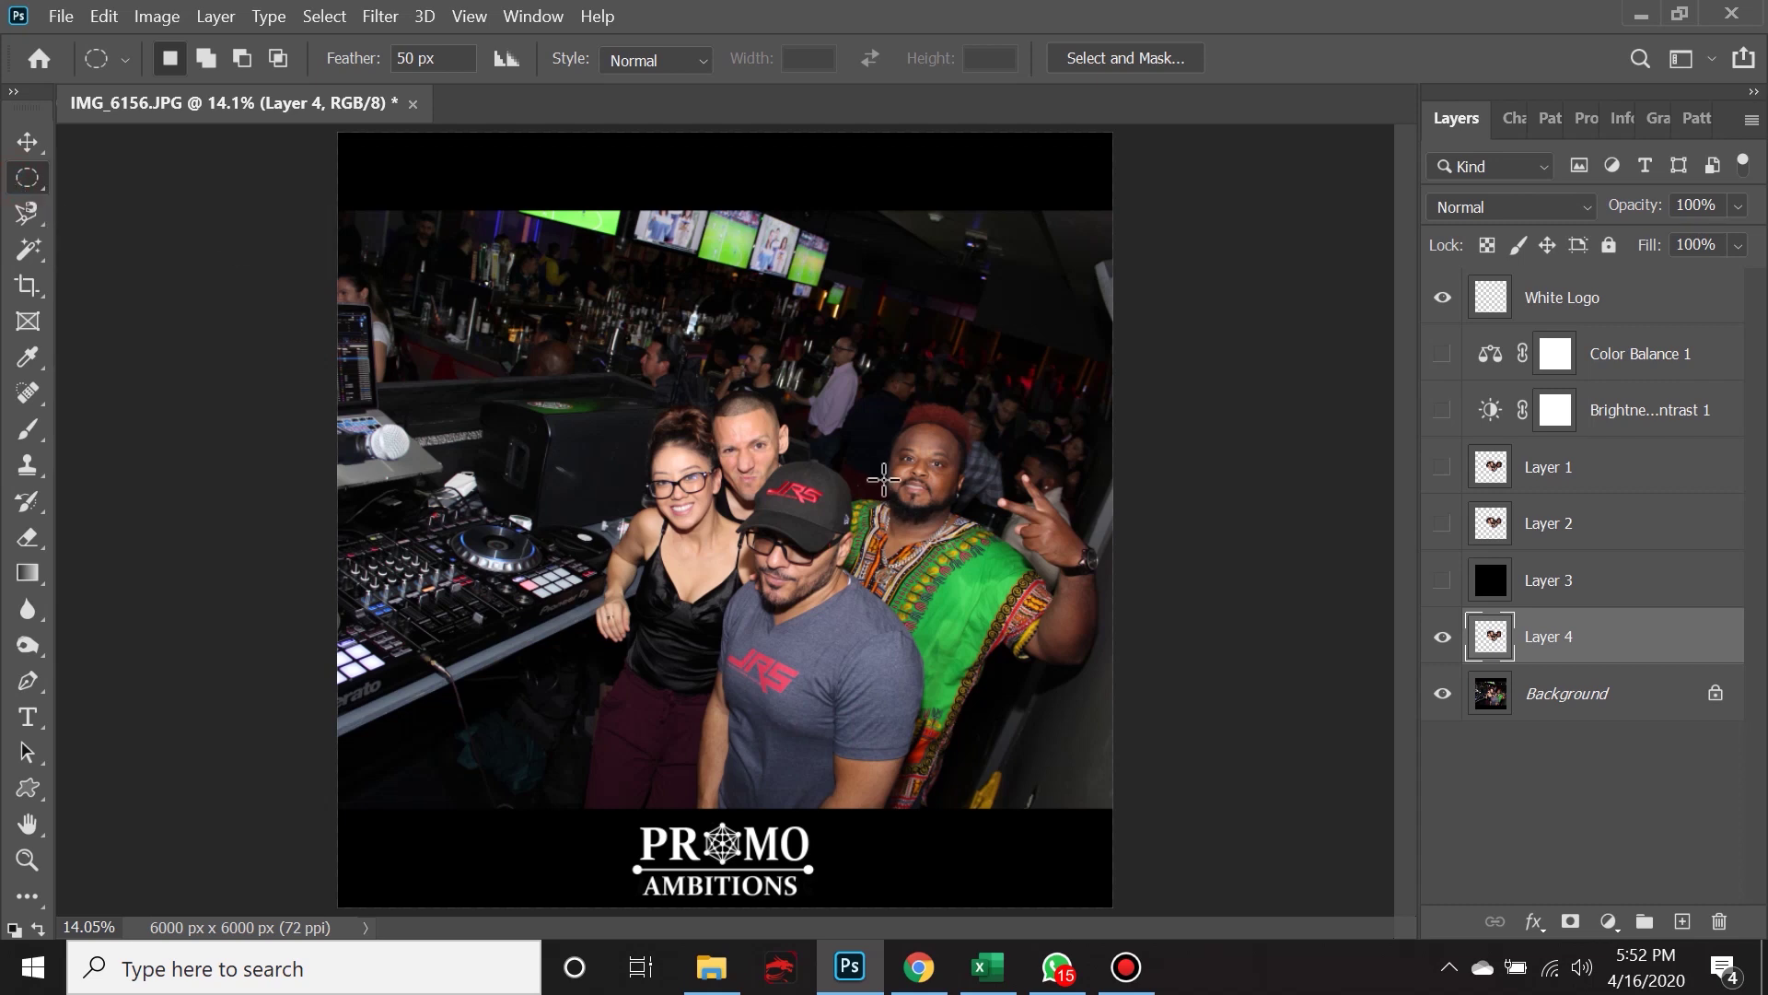